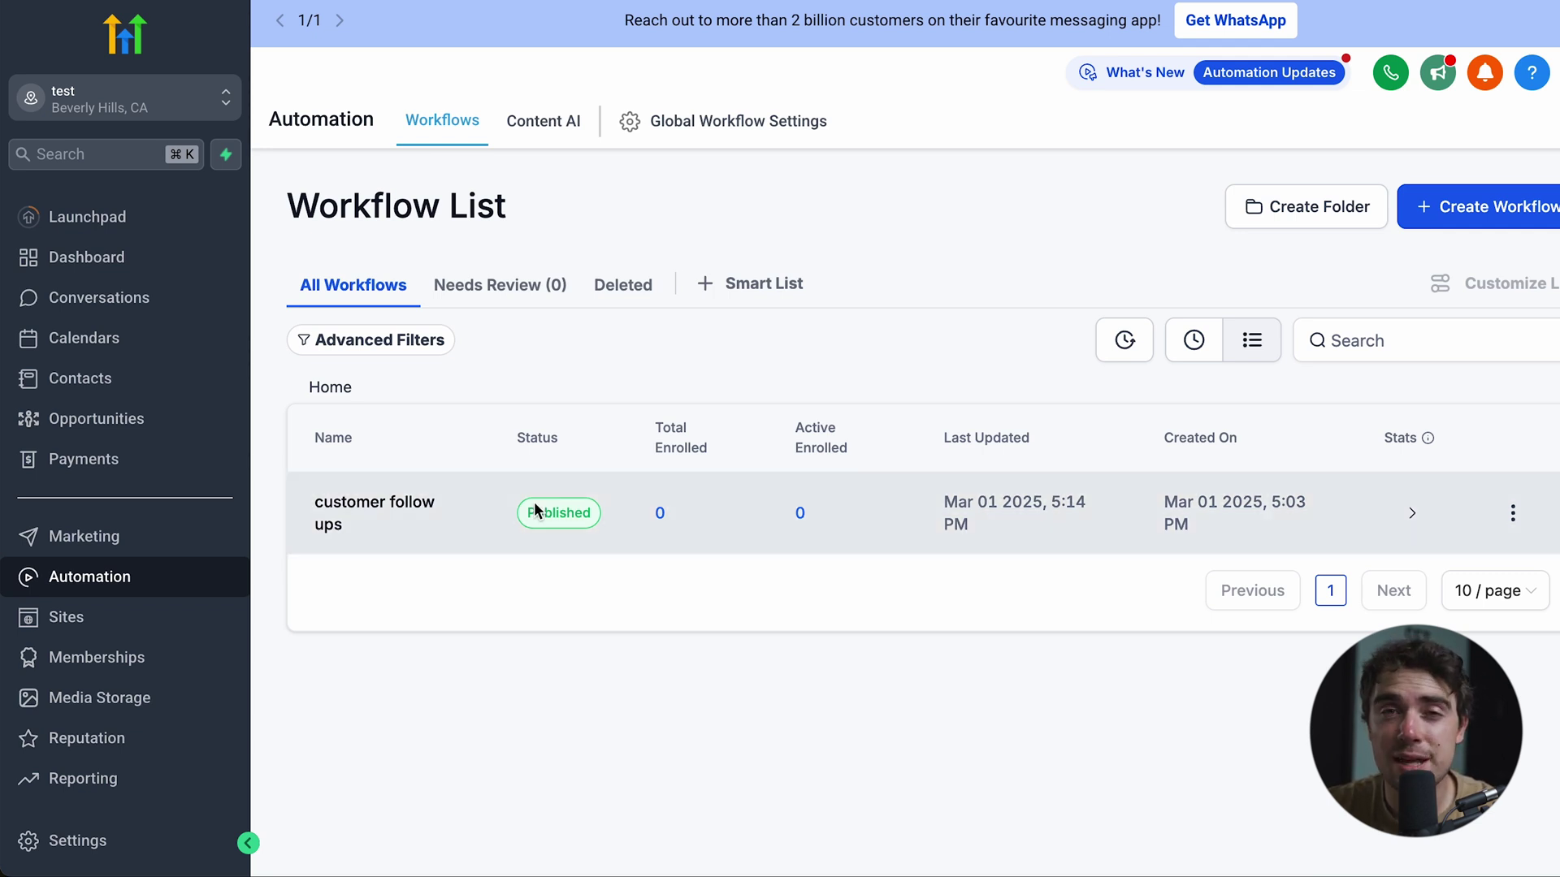
- Create a new blank workflow from scratch so it opens empty in the builder
{"action": "left_click", "coordinate": [1455, 209]}
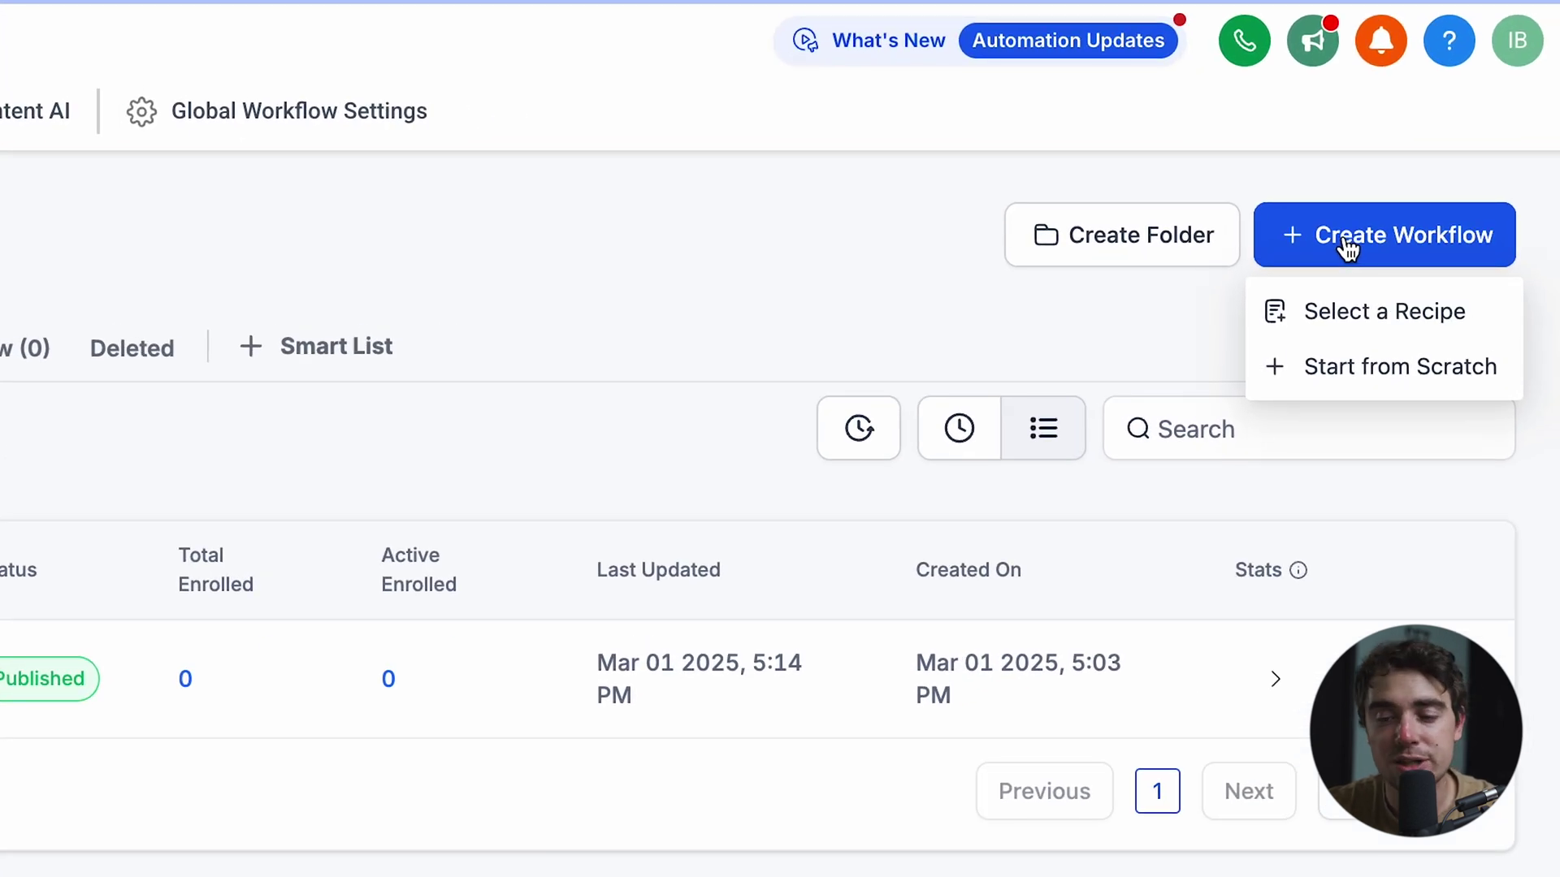
{"action": "left_click", "coordinate": [1333, 370]}
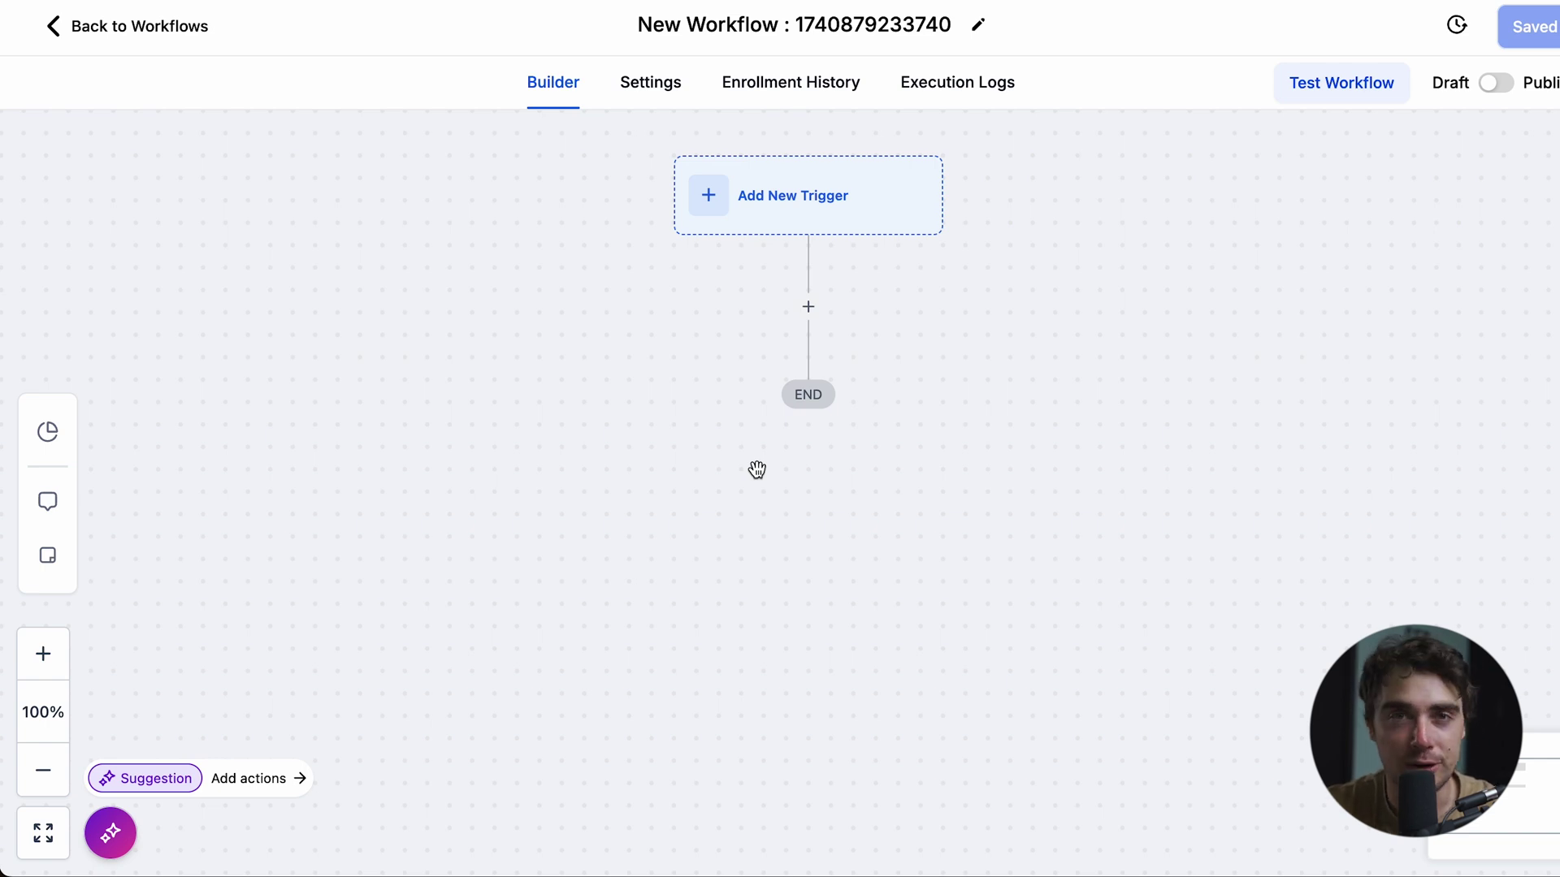
- Add Customer Booked Appointment and Form Submitted triggers, dismissing a third trigger search for 'socia'
{"action": "left_click", "coordinate": [730, 231]}
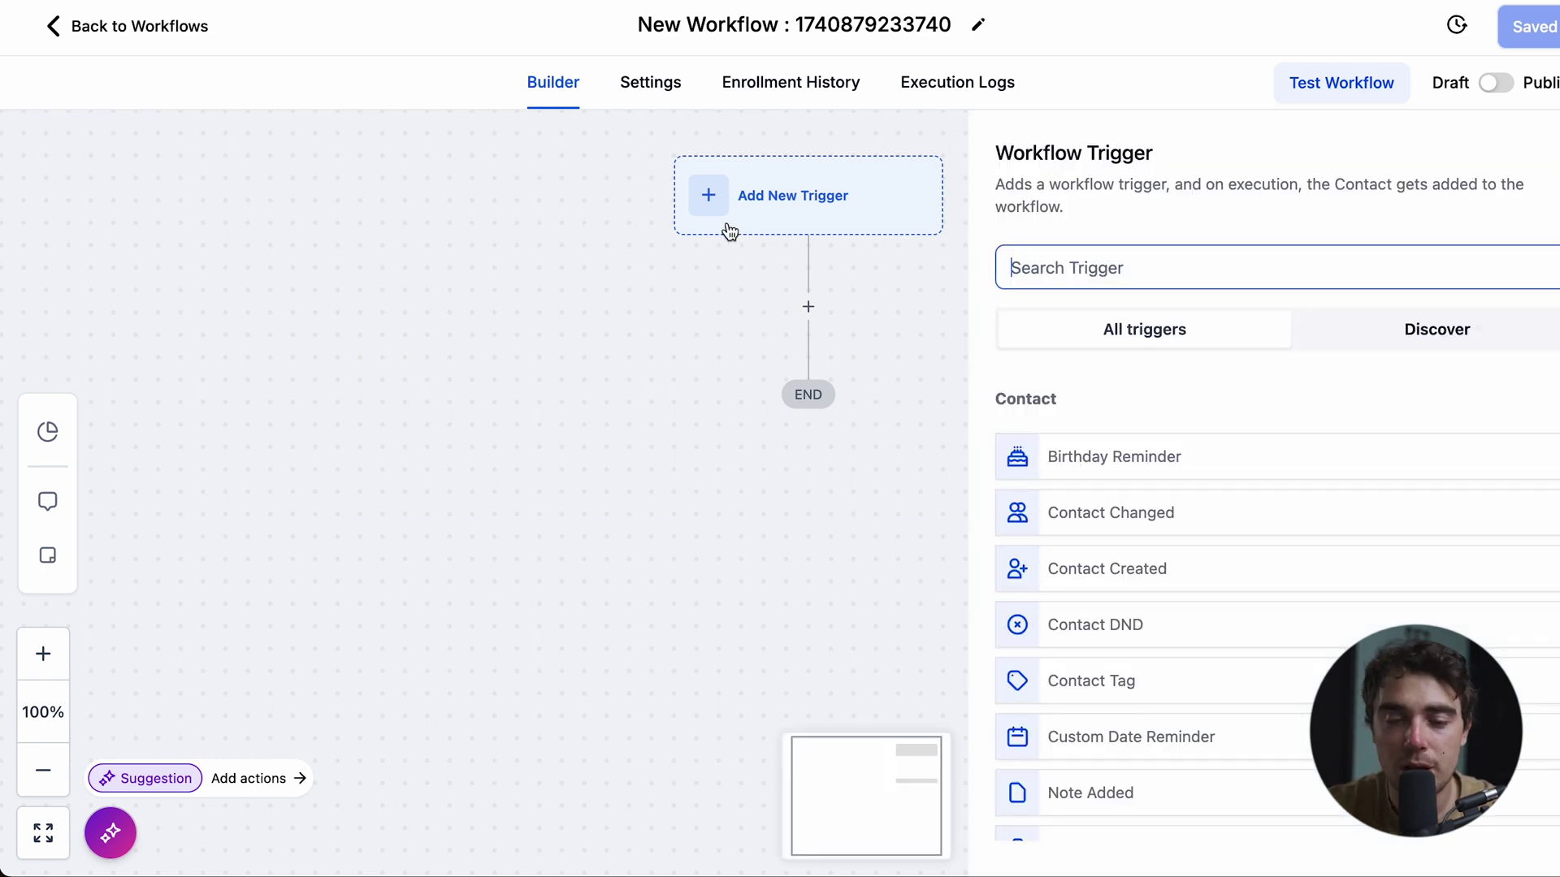
{"action": "type", "text": "appo"}
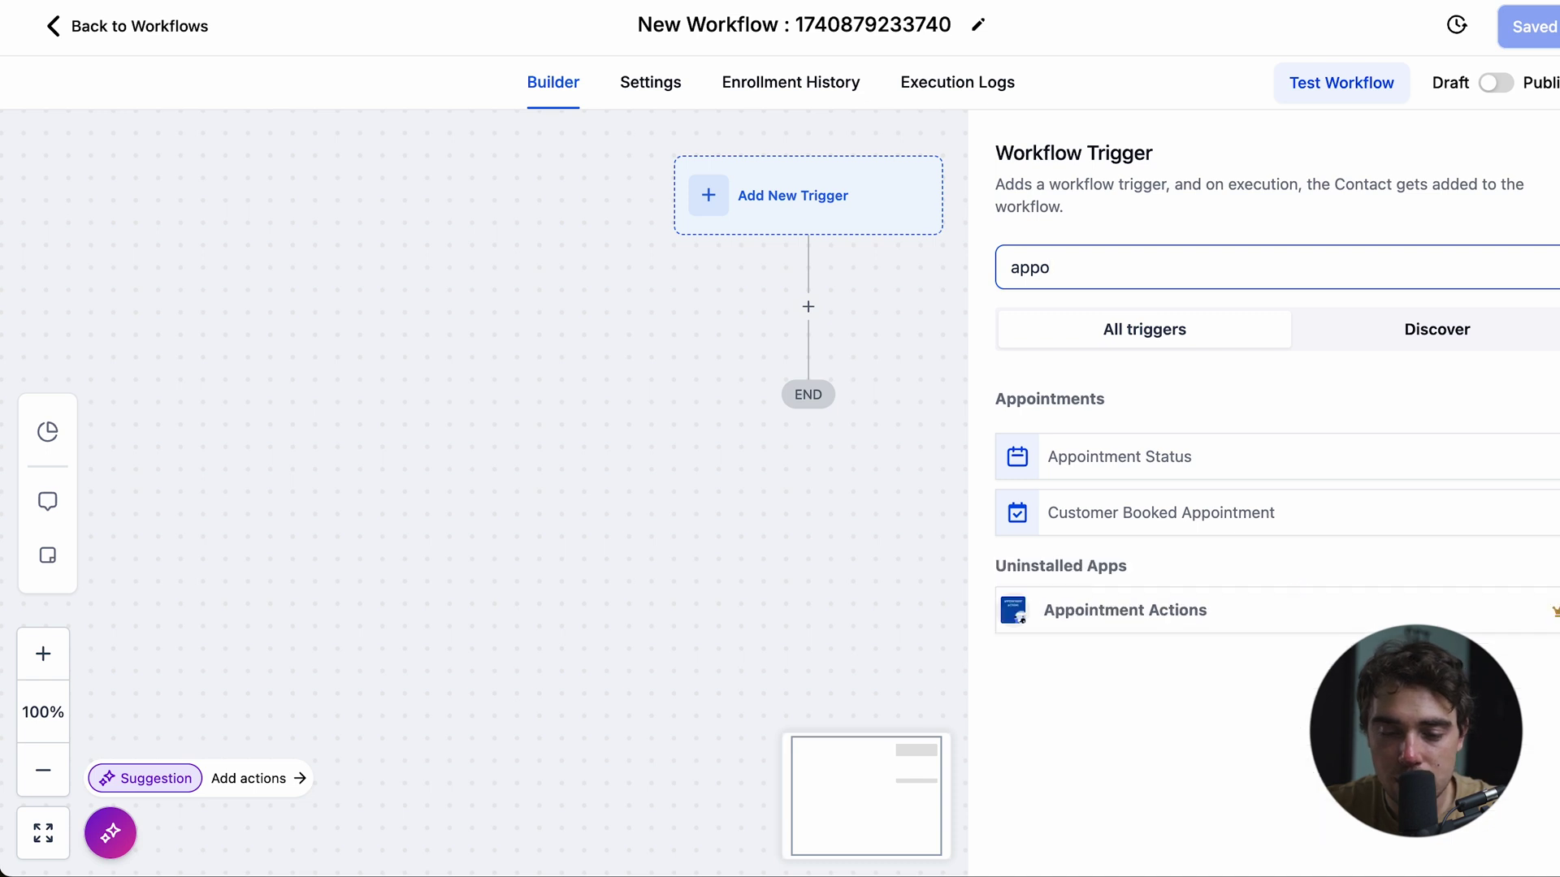
{"action": "left_click", "coordinate": [1168, 512]}
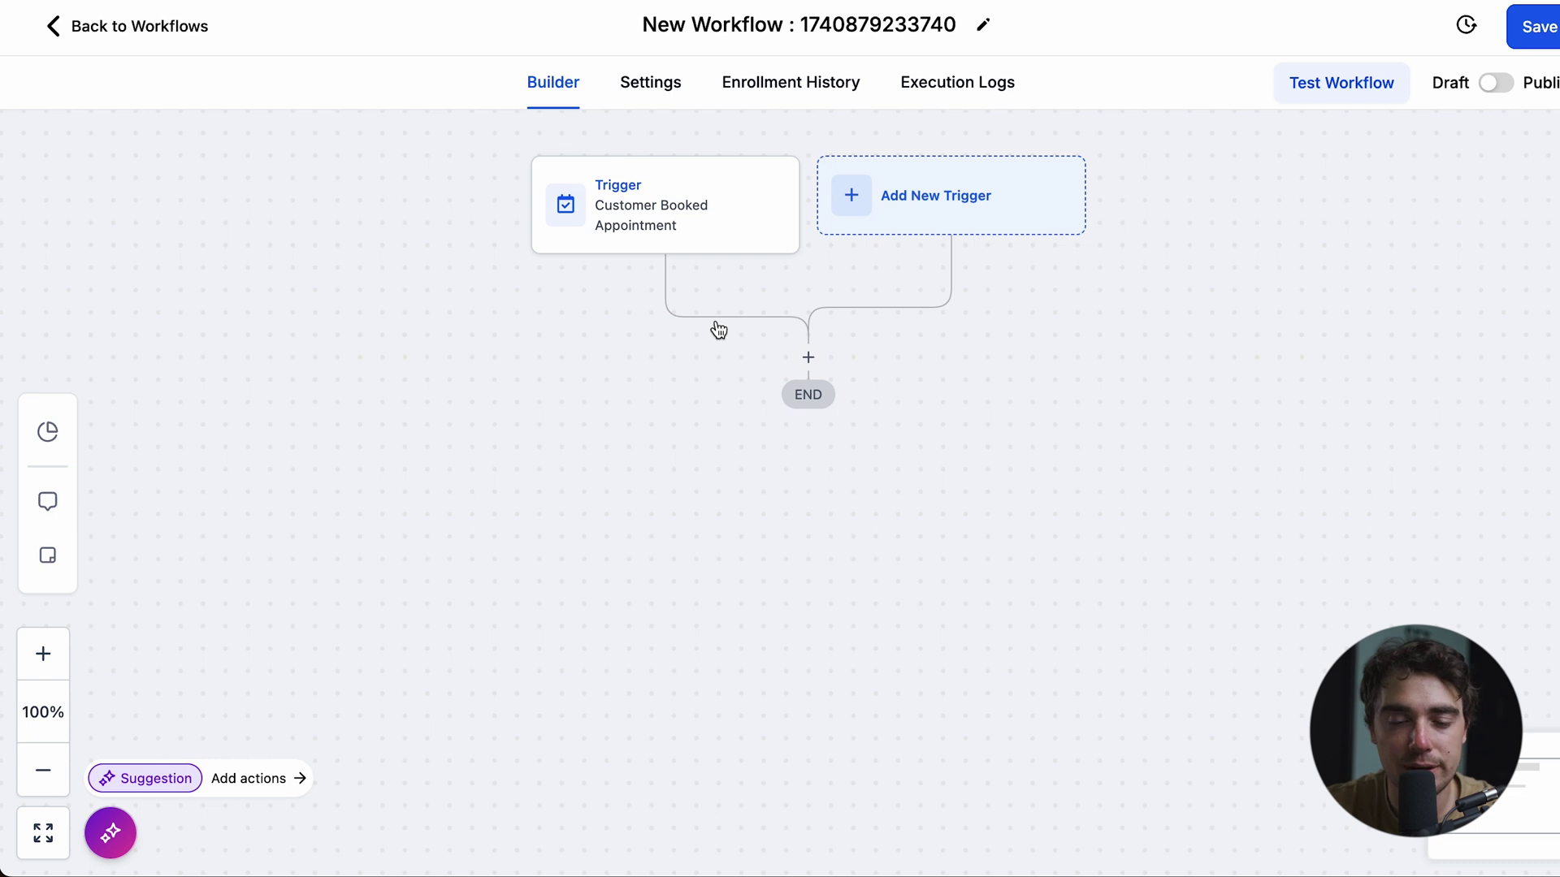
{"action": "left_click", "coordinate": [850, 195]}
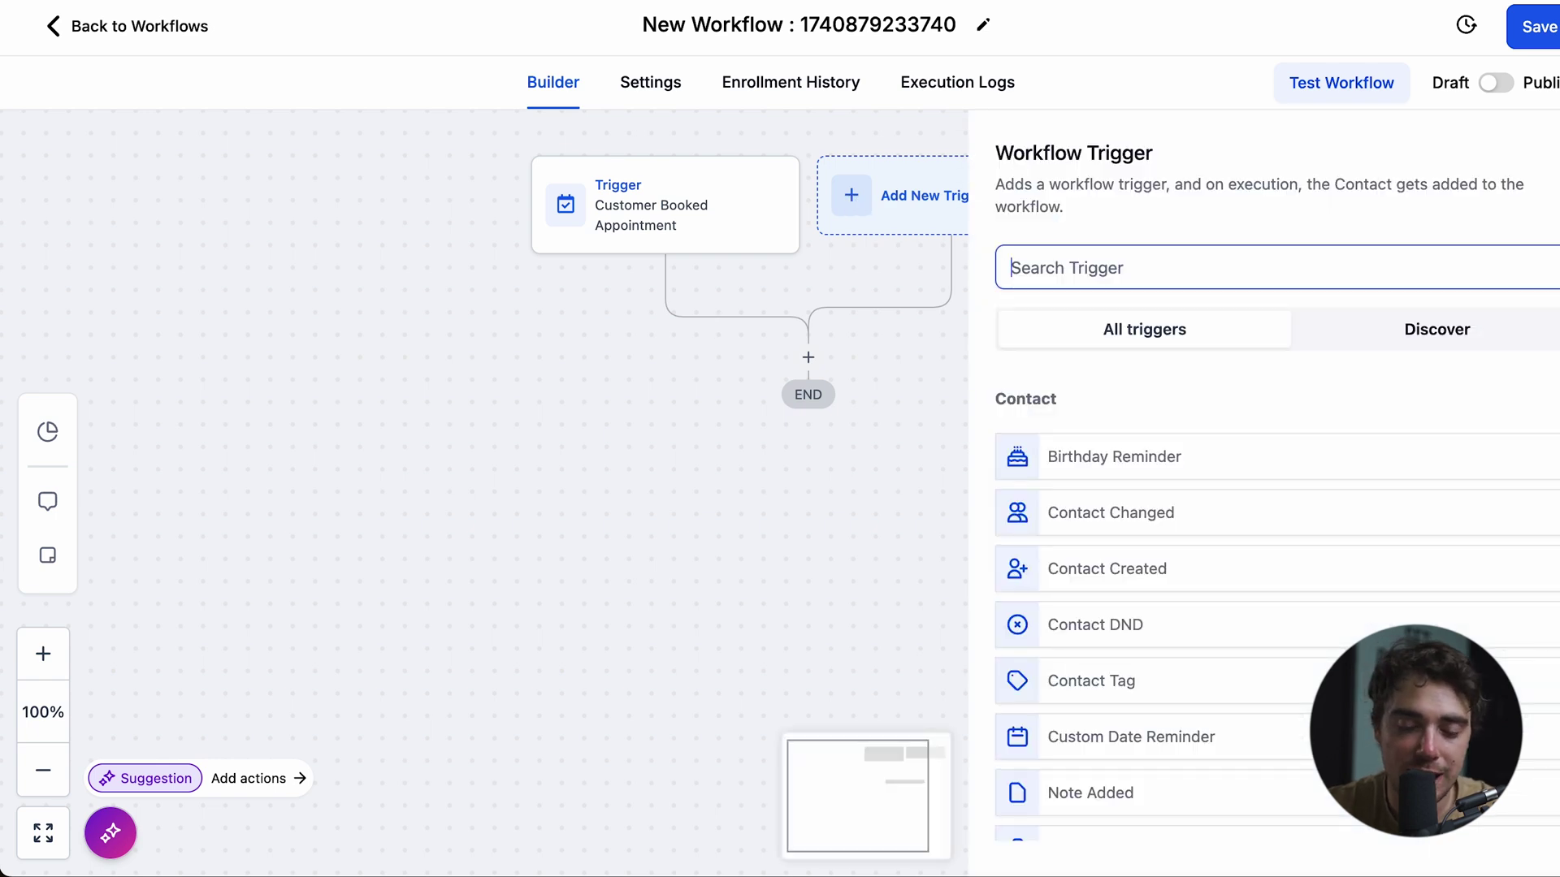
{"action": "type", "text": "form"}
{"action": "left_click", "coordinate": [1105, 452]}
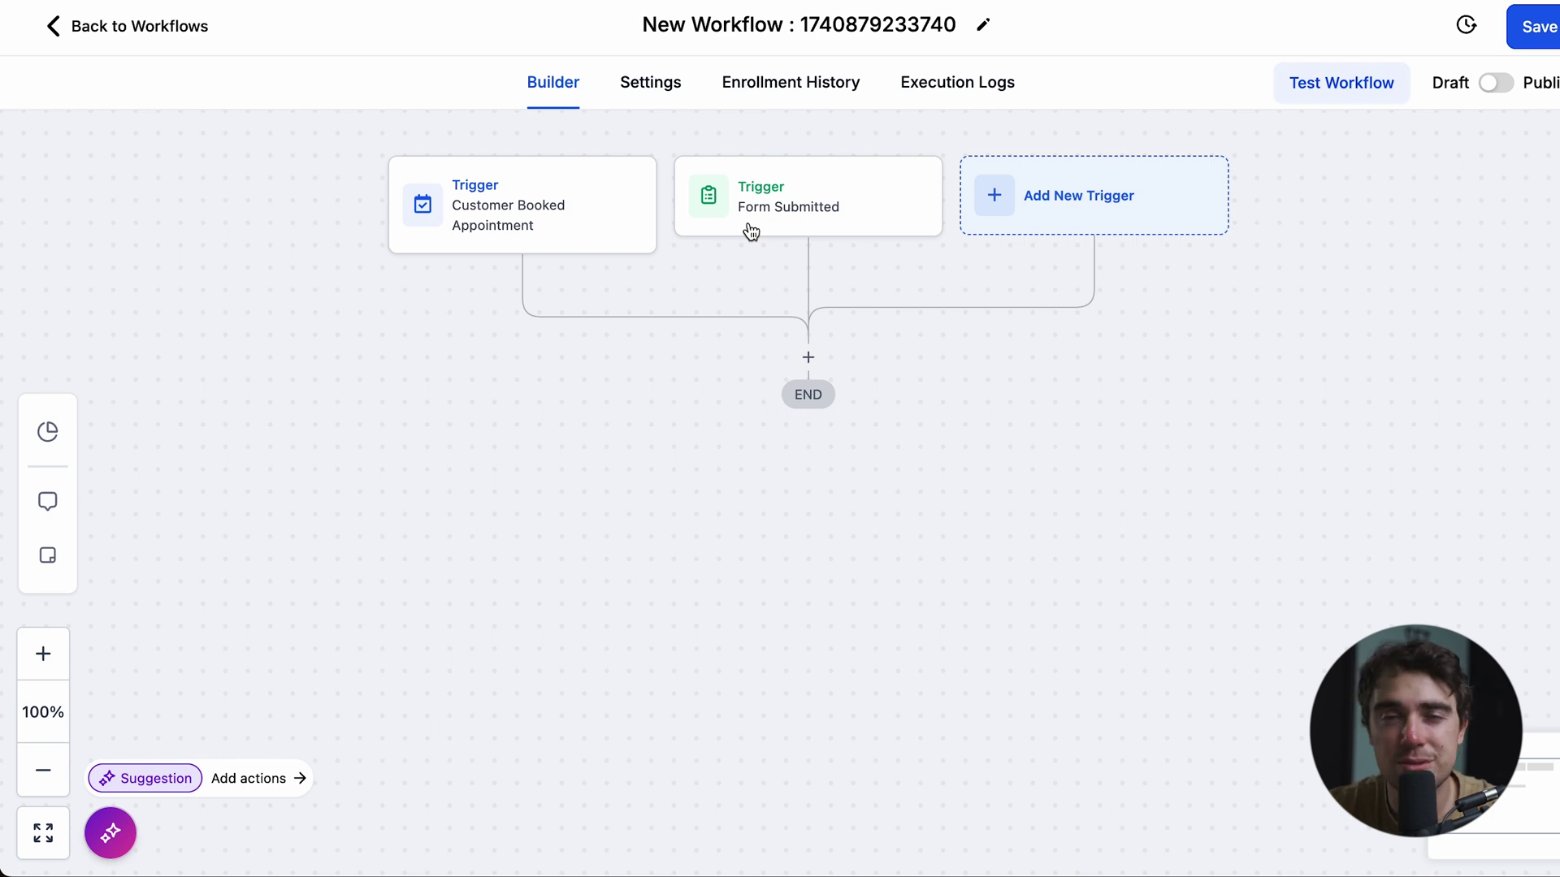
{"action": "left_click", "coordinate": [1000, 206]}
{"action": "type", "text": "socia"}
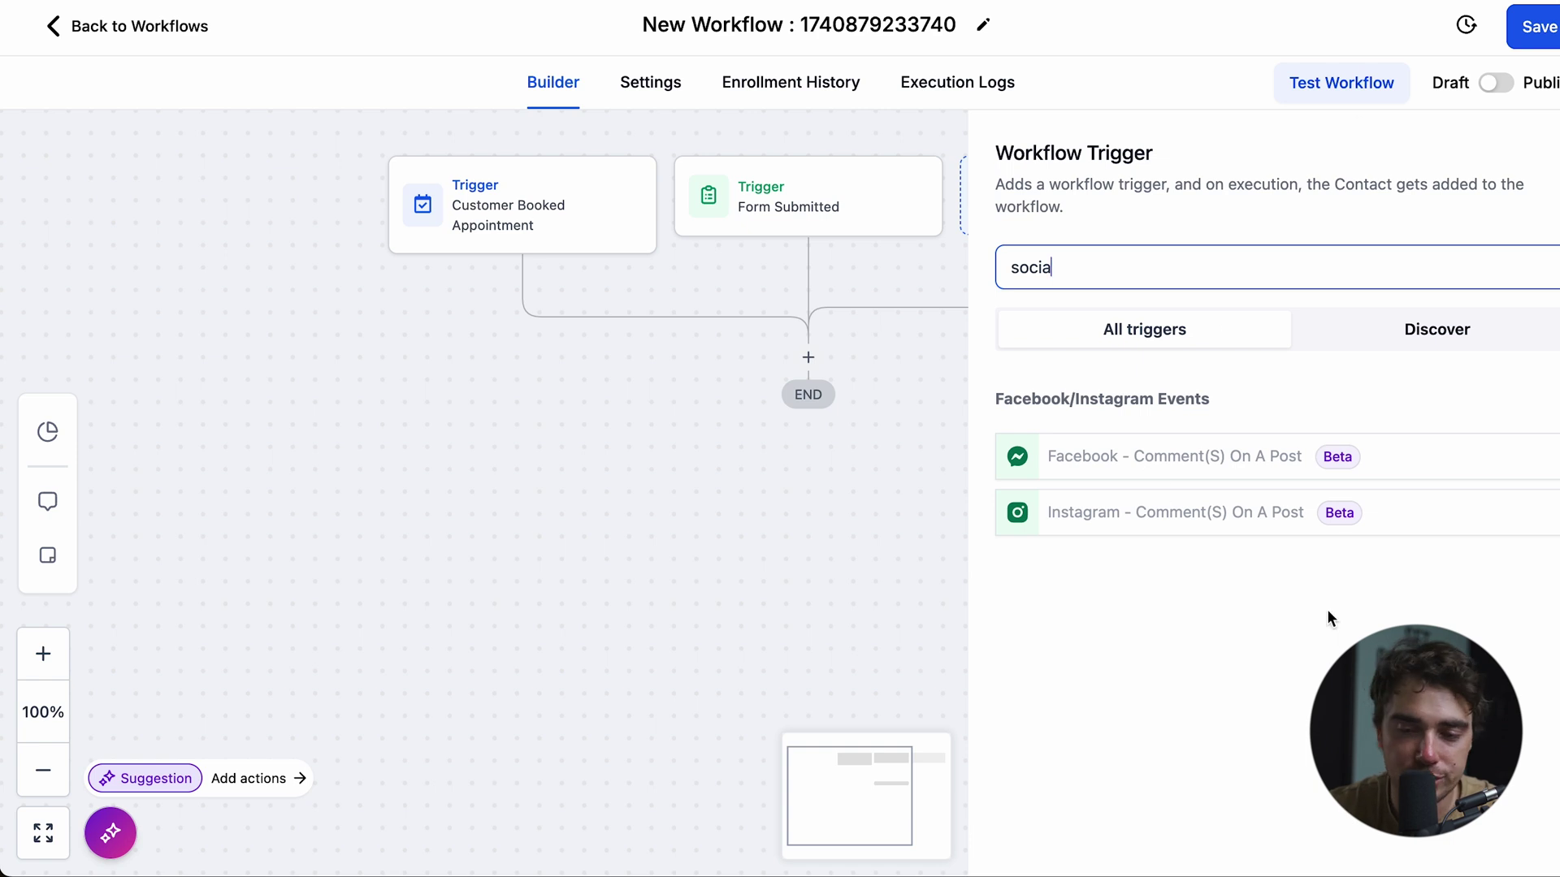
{"action": "left_click", "coordinate": [709, 360]}
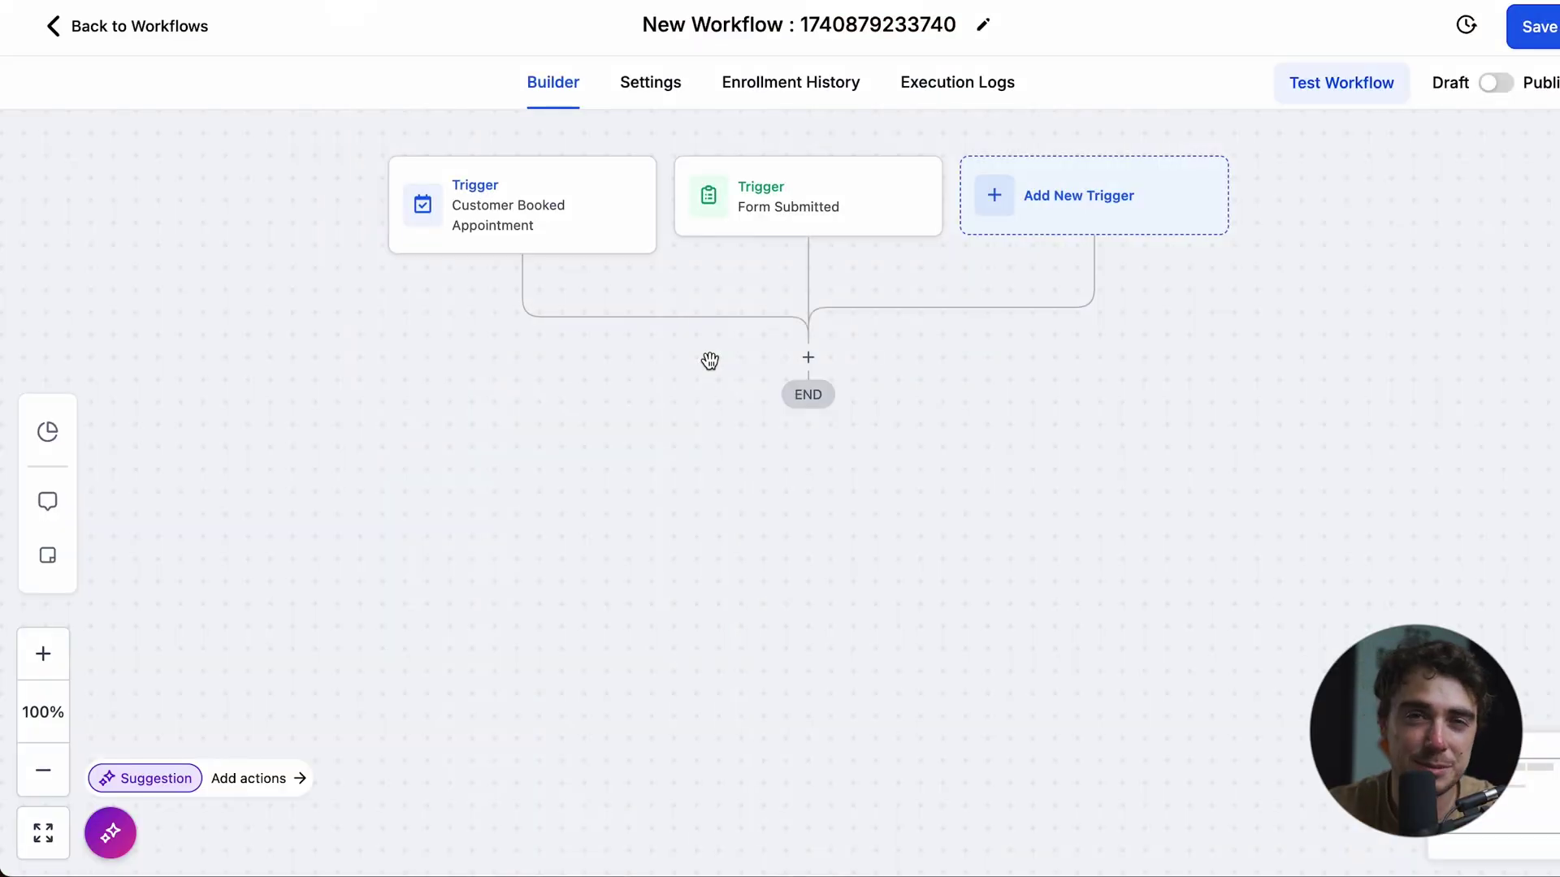
{"action": "left_click", "coordinate": [808, 358]}
{"action": "type", "text": "sms"}
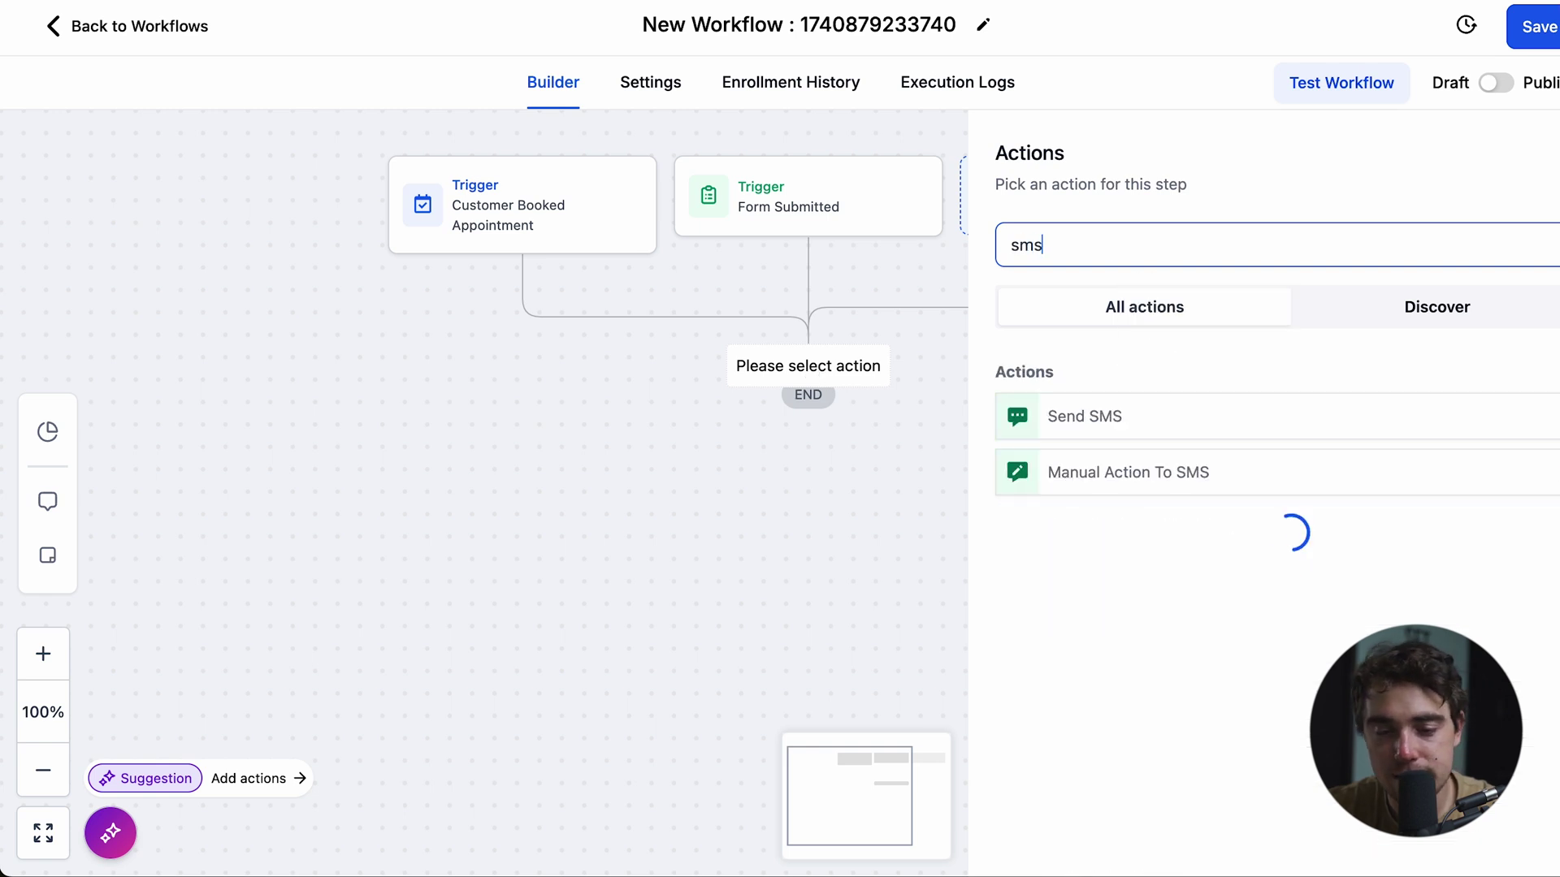
{"action": "left_click", "coordinate": [1085, 418]}
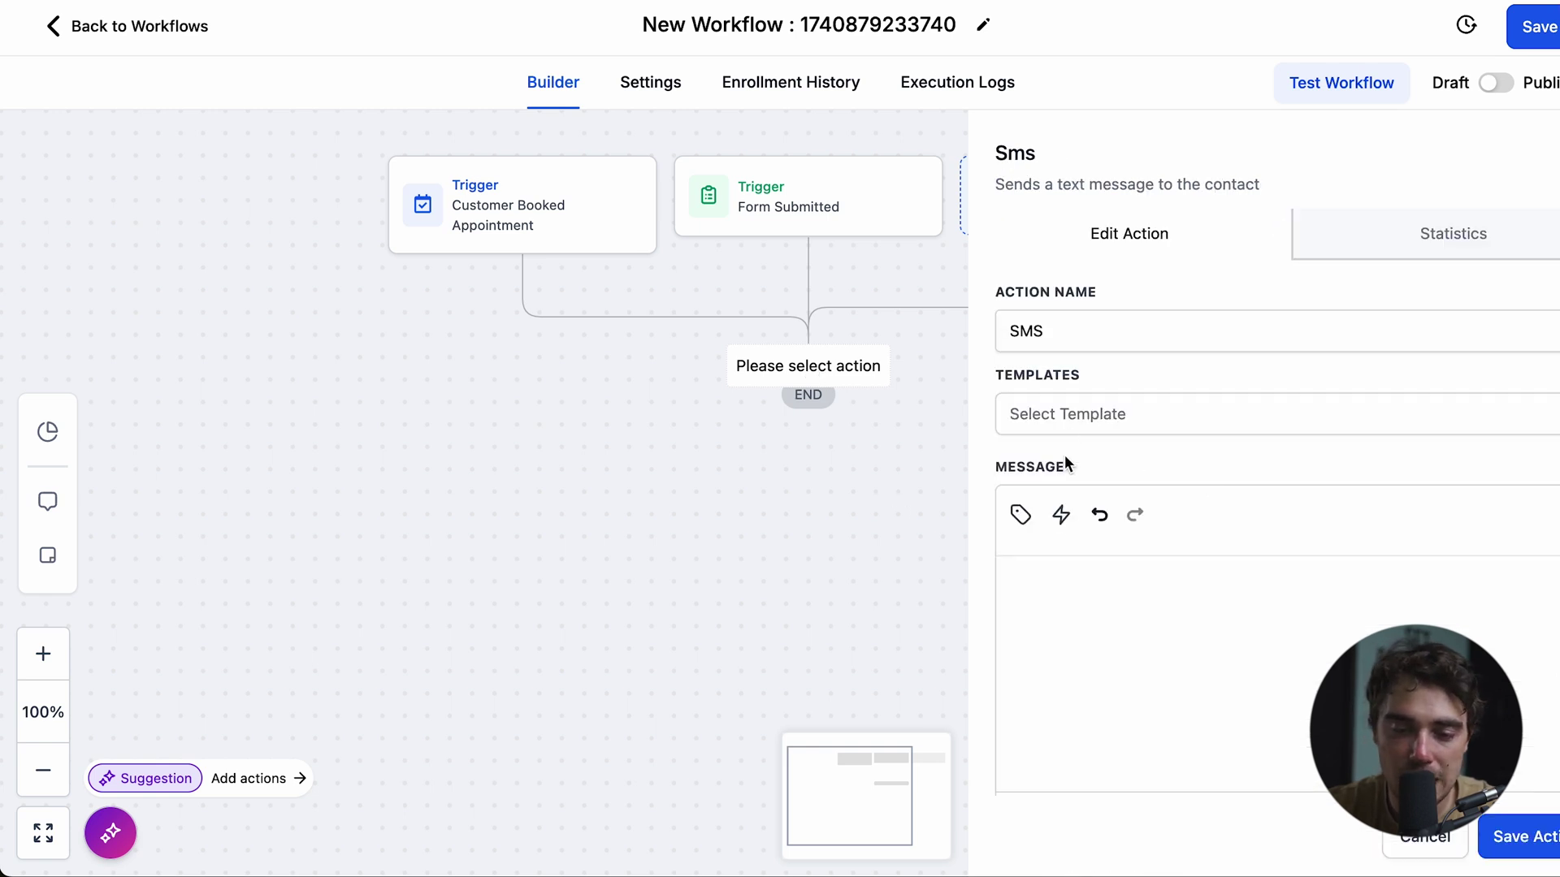
{"action": "type", "text": "Hi"}
{"action": "left_click", "coordinate": [1020, 514]}
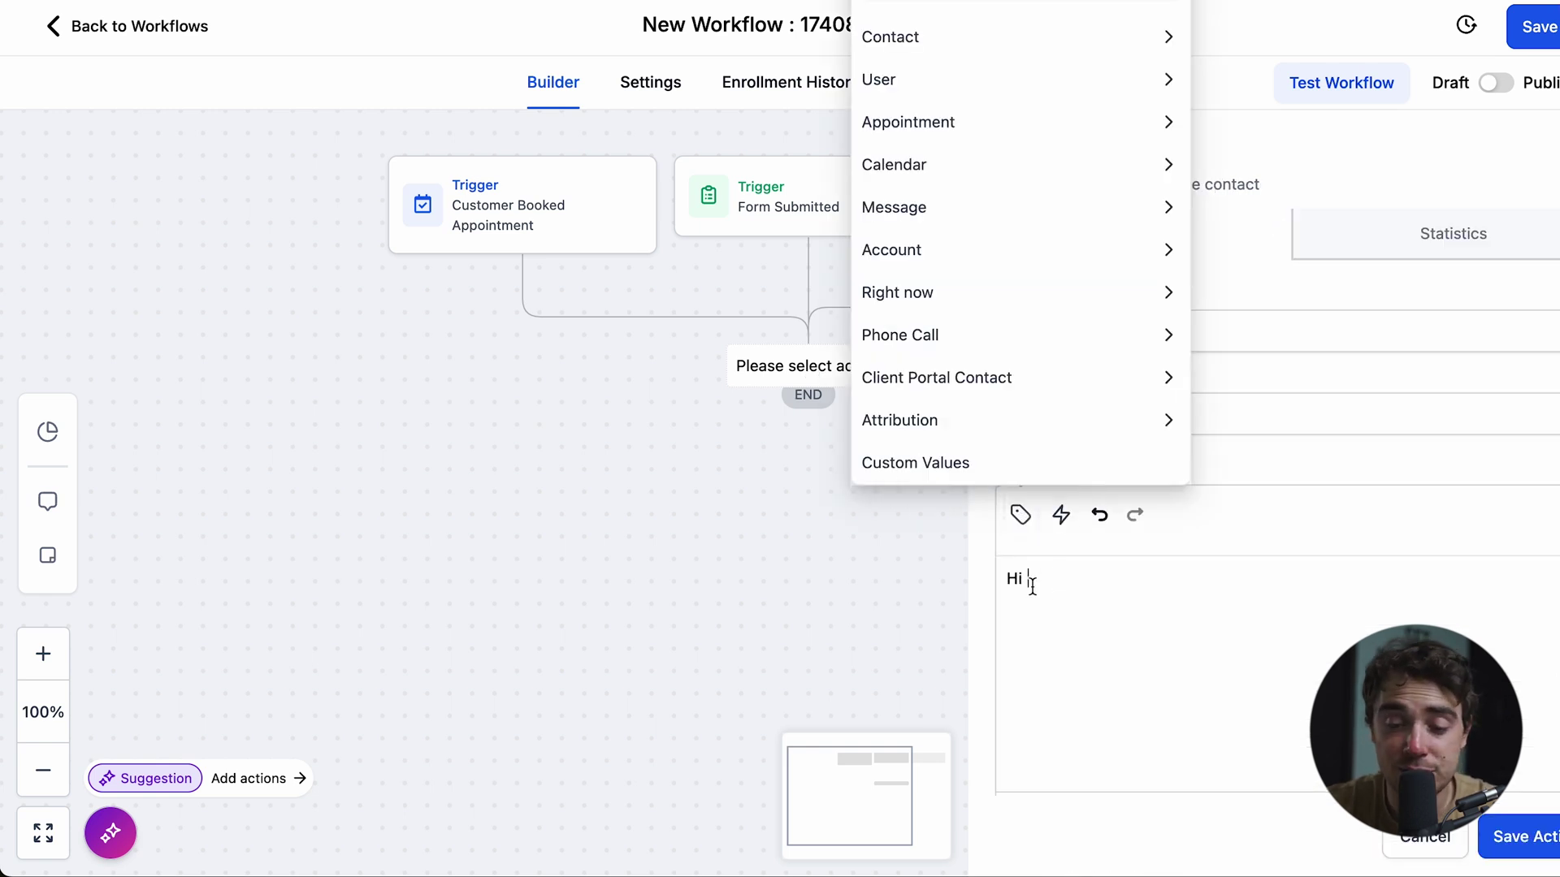
{"action": "left_click", "coordinate": [1032, 584]}
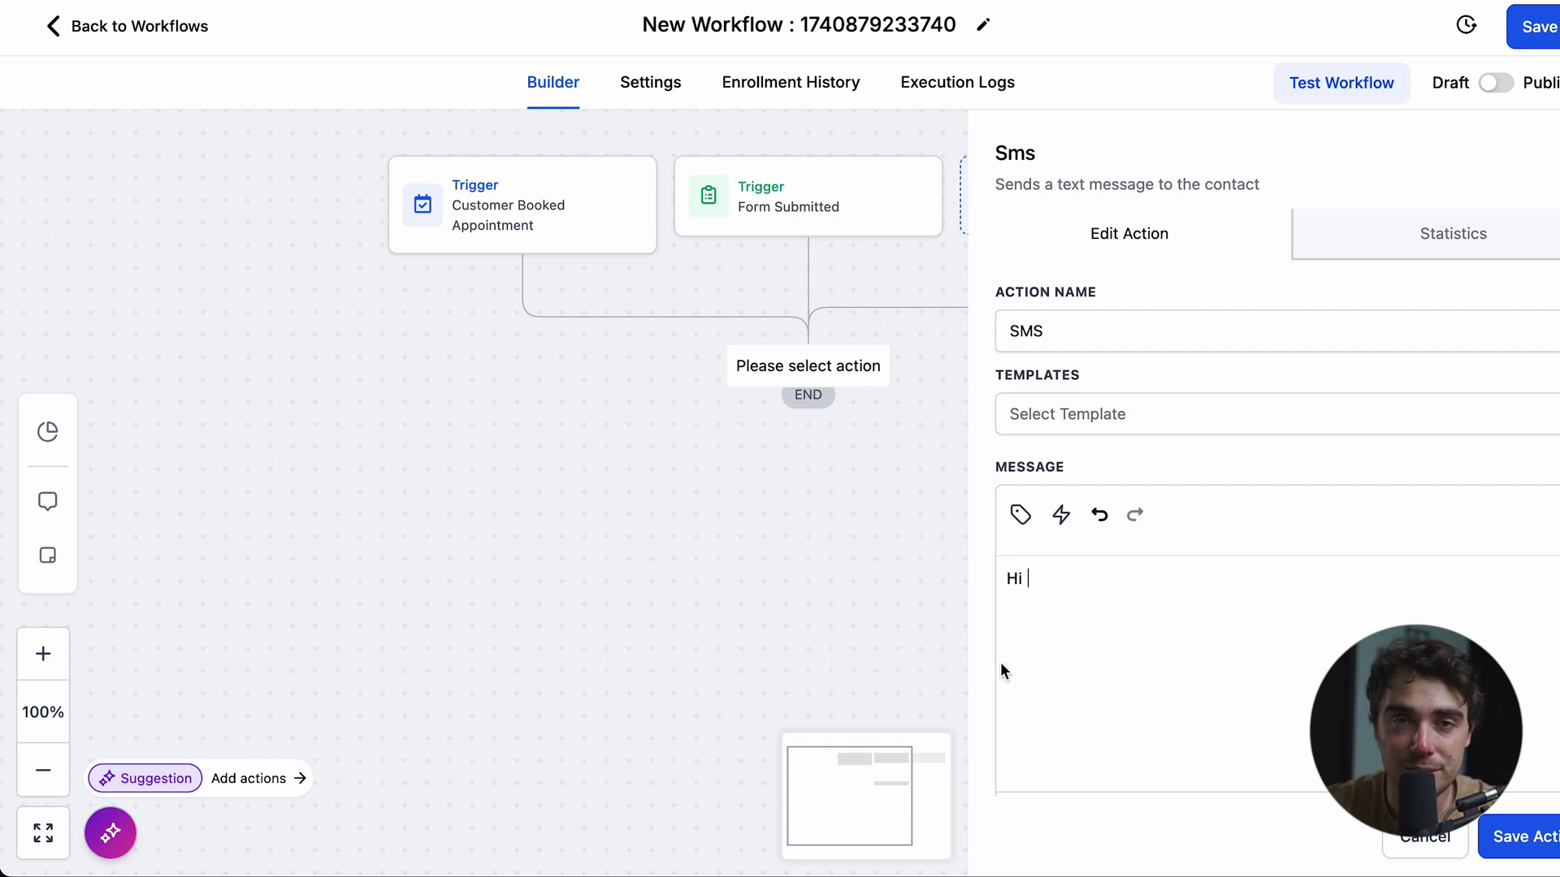
{"action": "left_click", "coordinate": [1022, 518]}
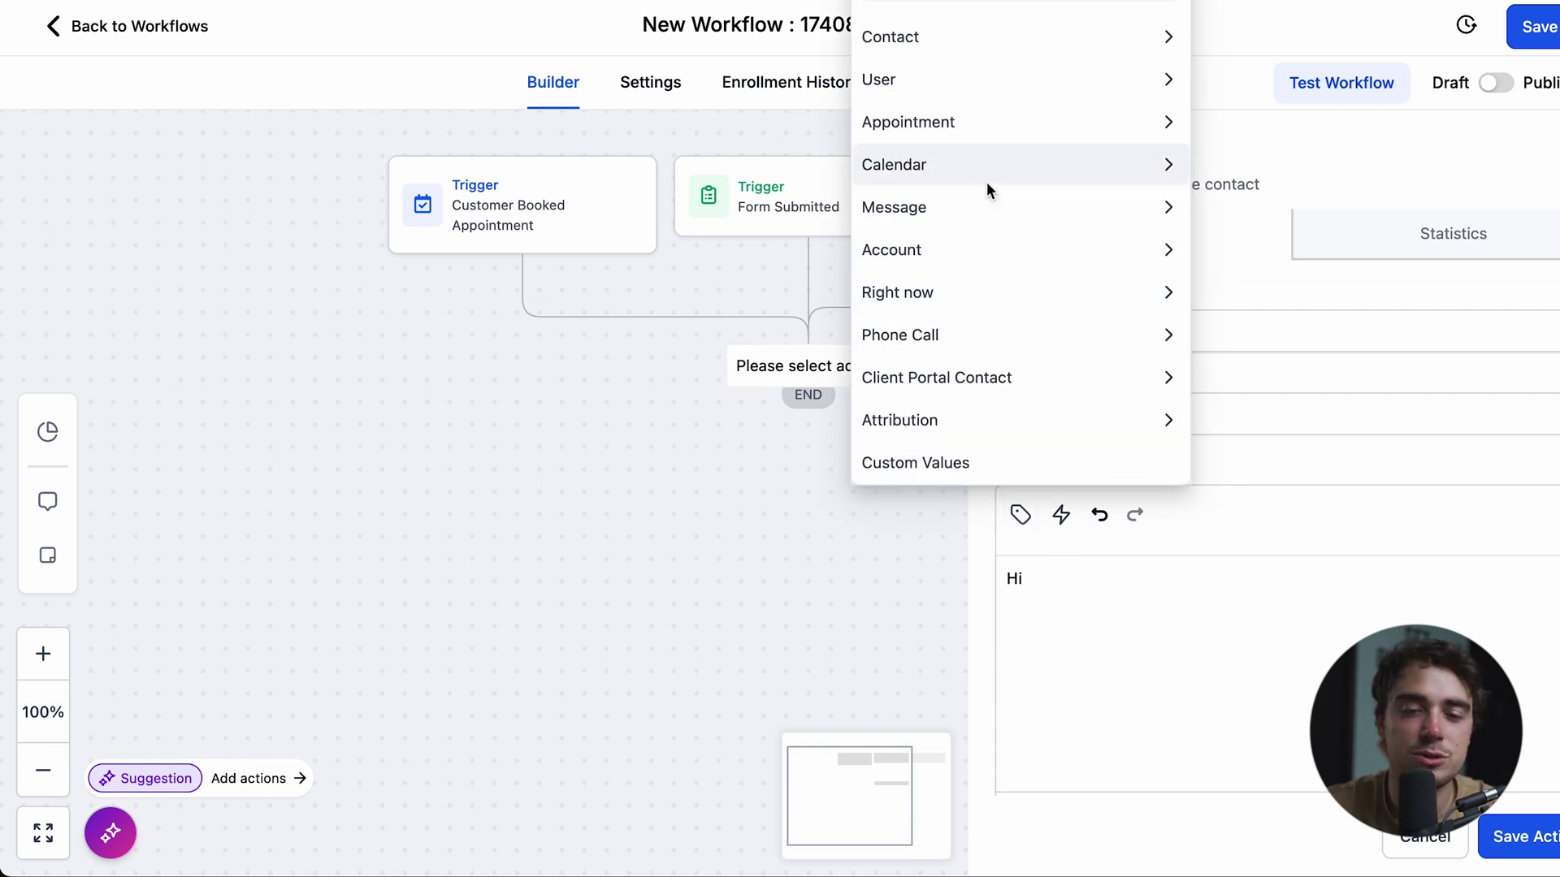
{"action": "left_click", "coordinate": [904, 54]}
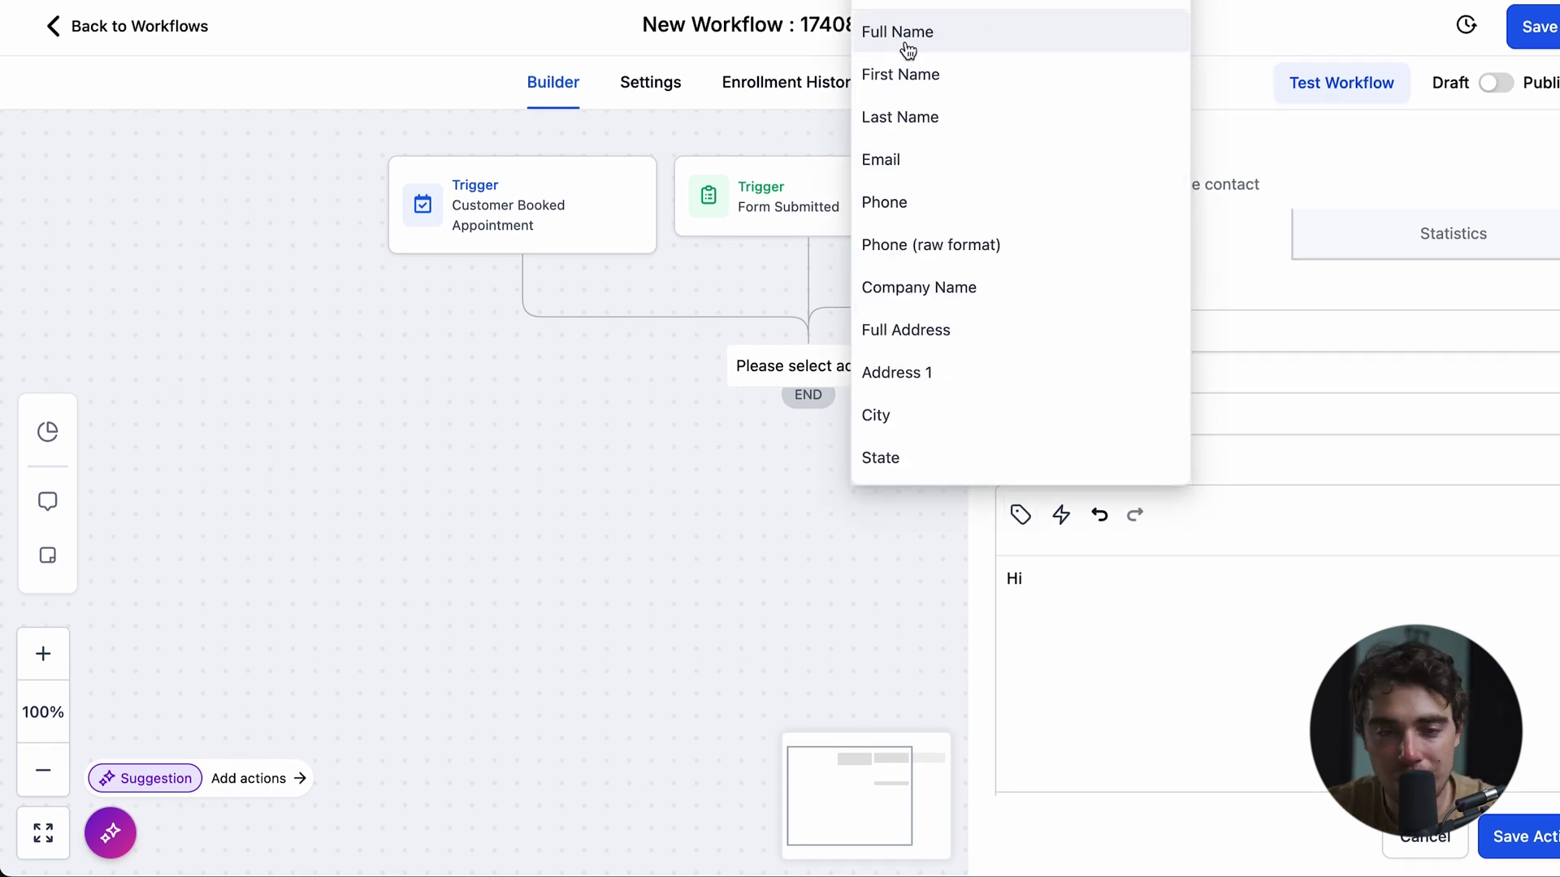
{"action": "left_click", "coordinate": [873, 32]}
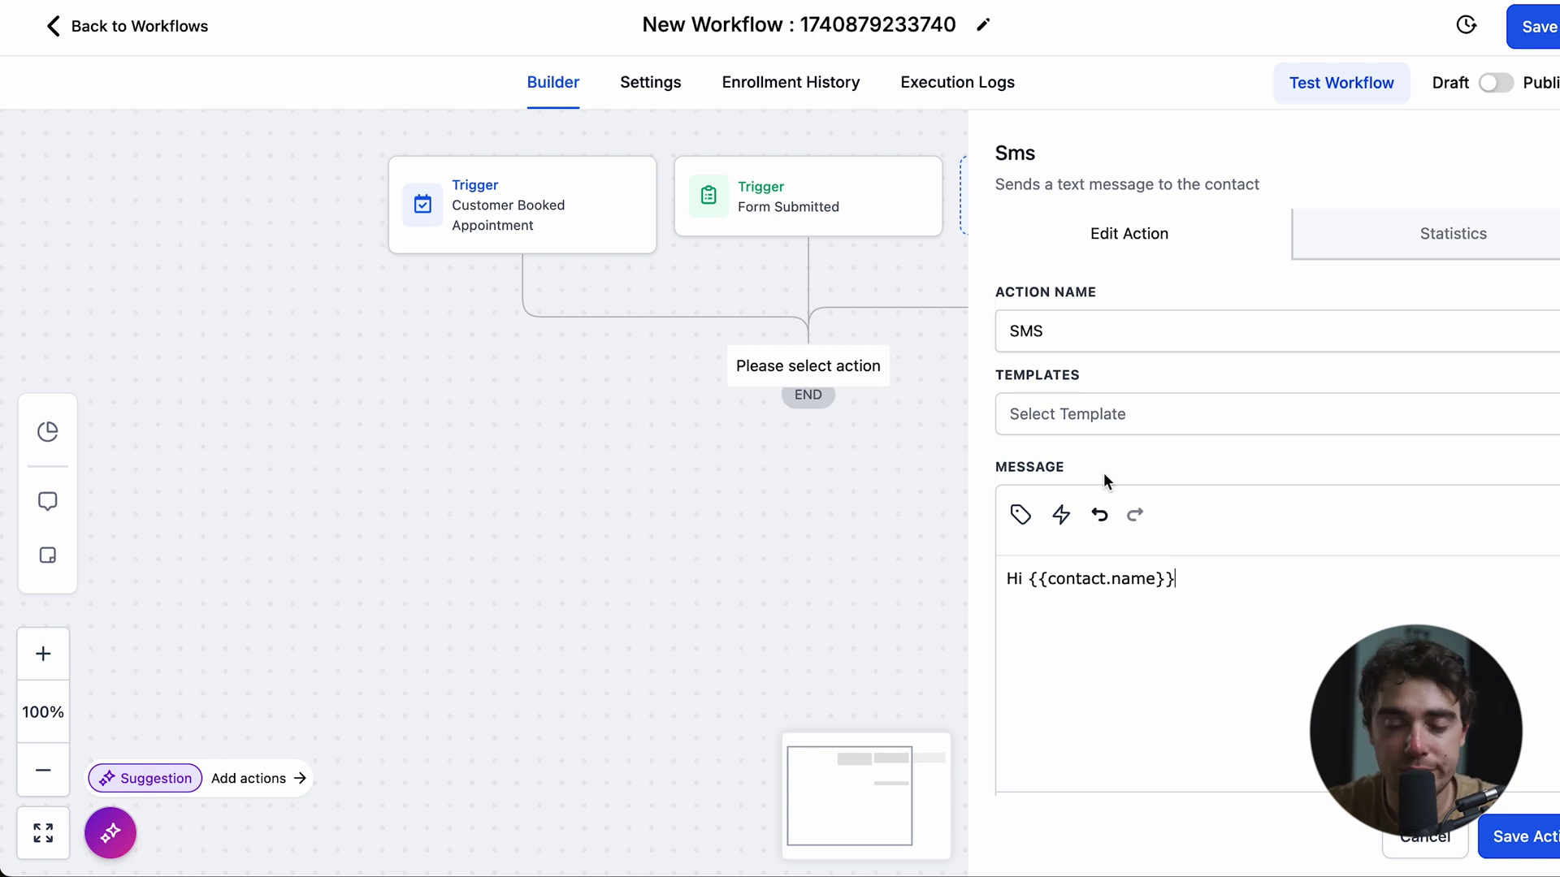
{"action": "type", "text": "excited to see yo"}
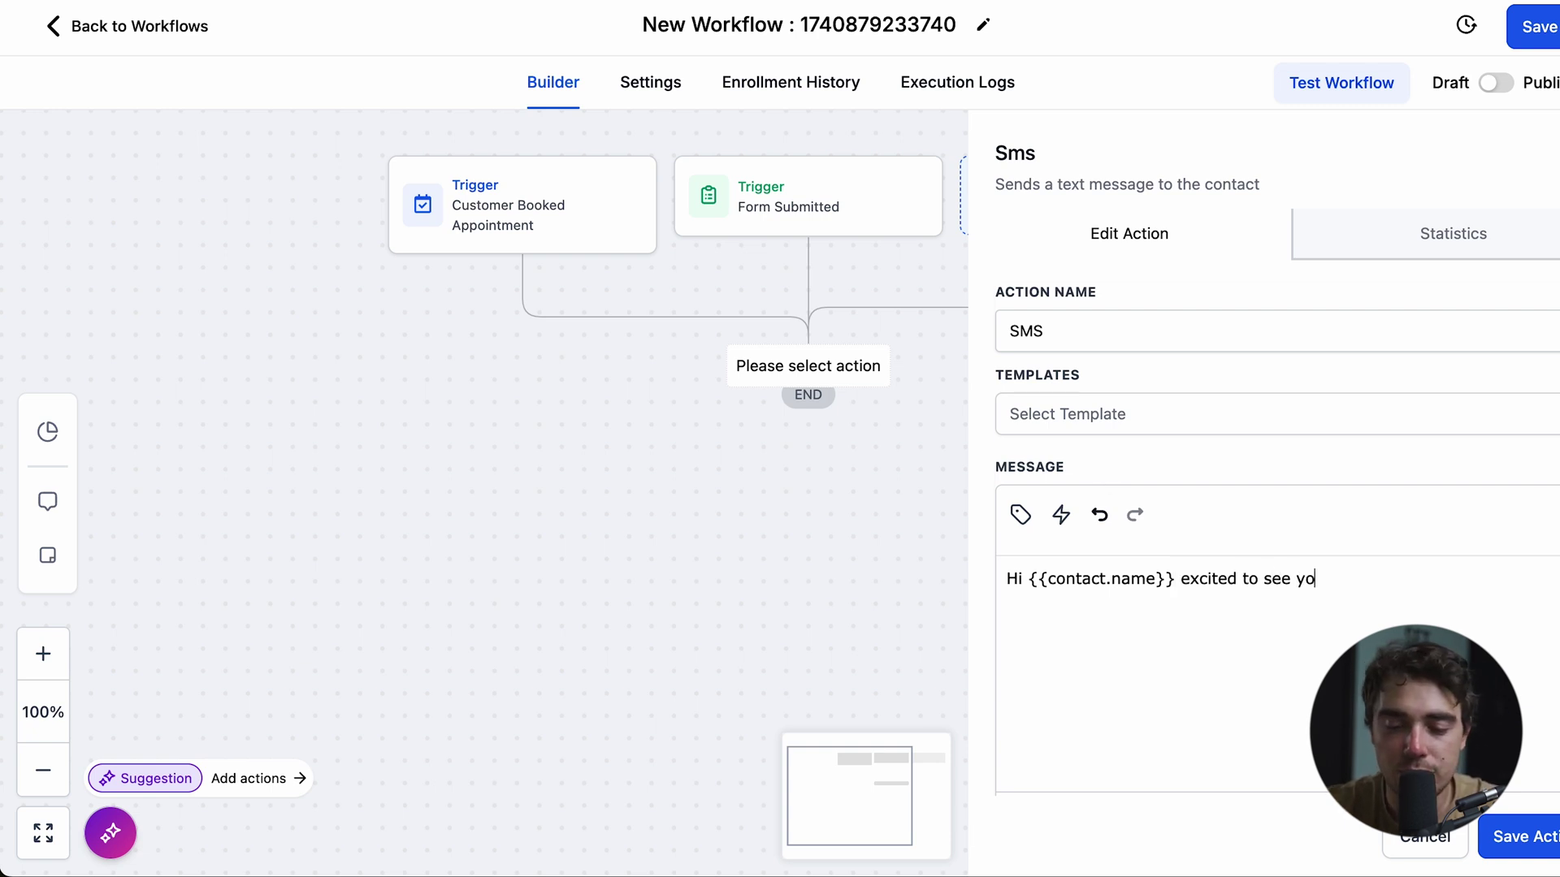
{"action": "type", "text": "u at our house "}
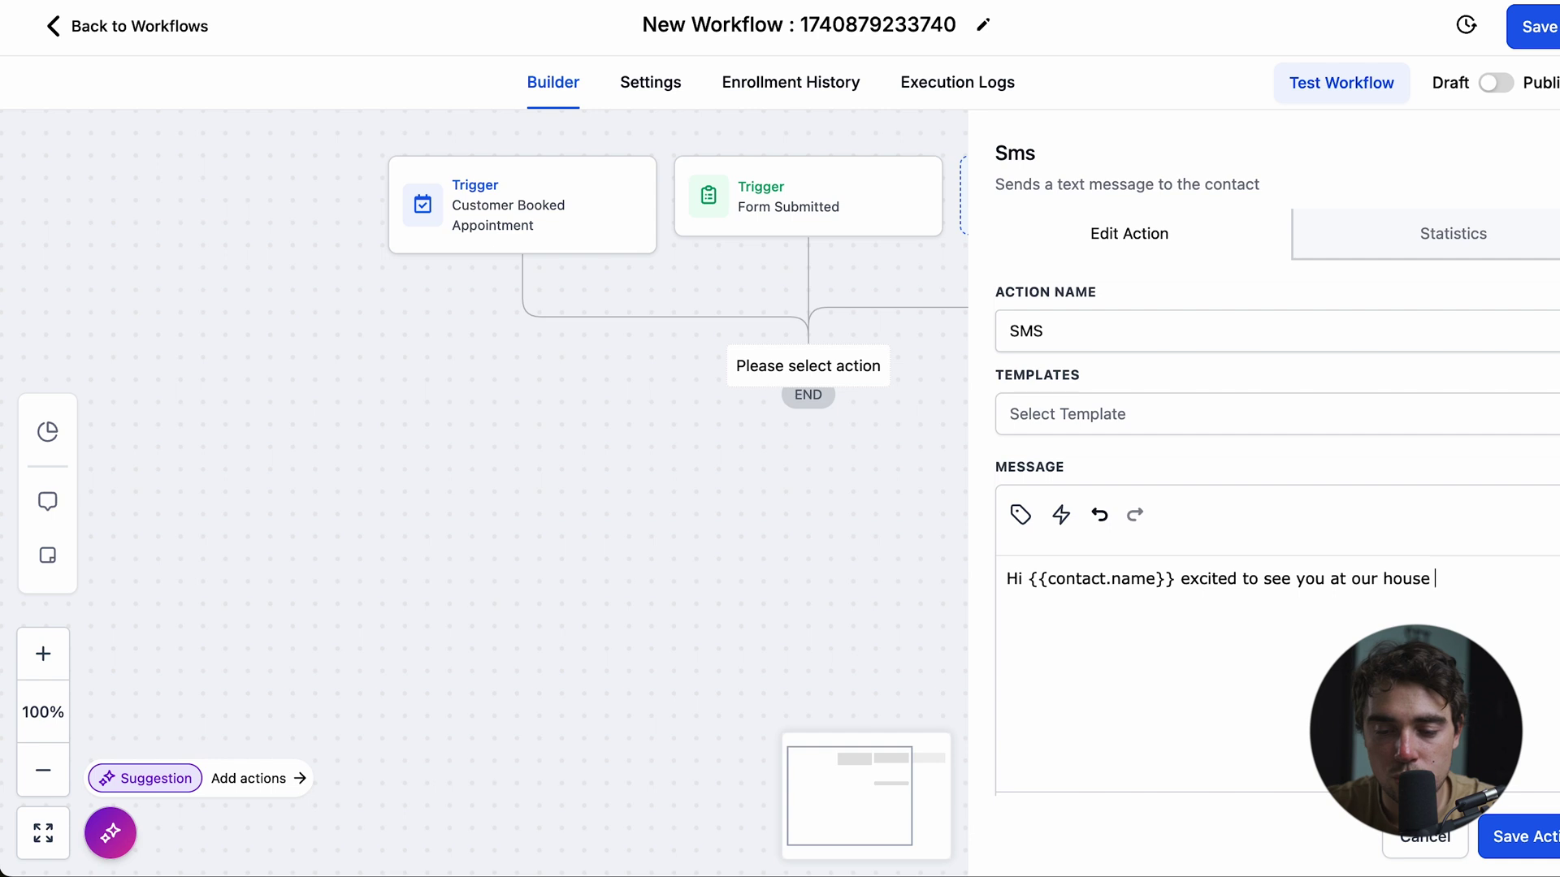
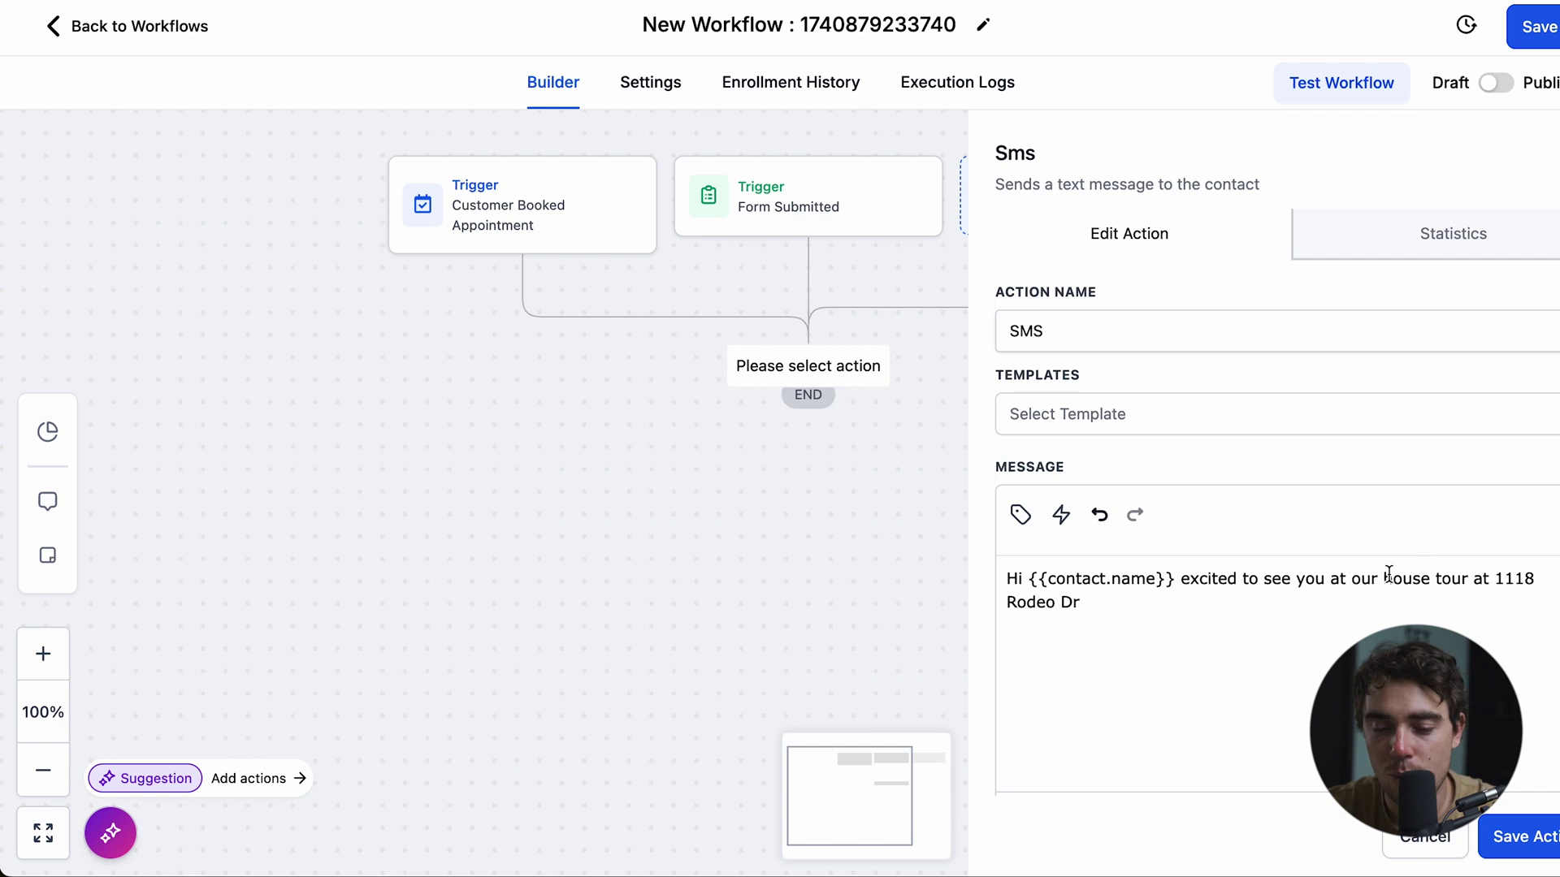
{"action": "left_click", "coordinate": [1532, 834]}
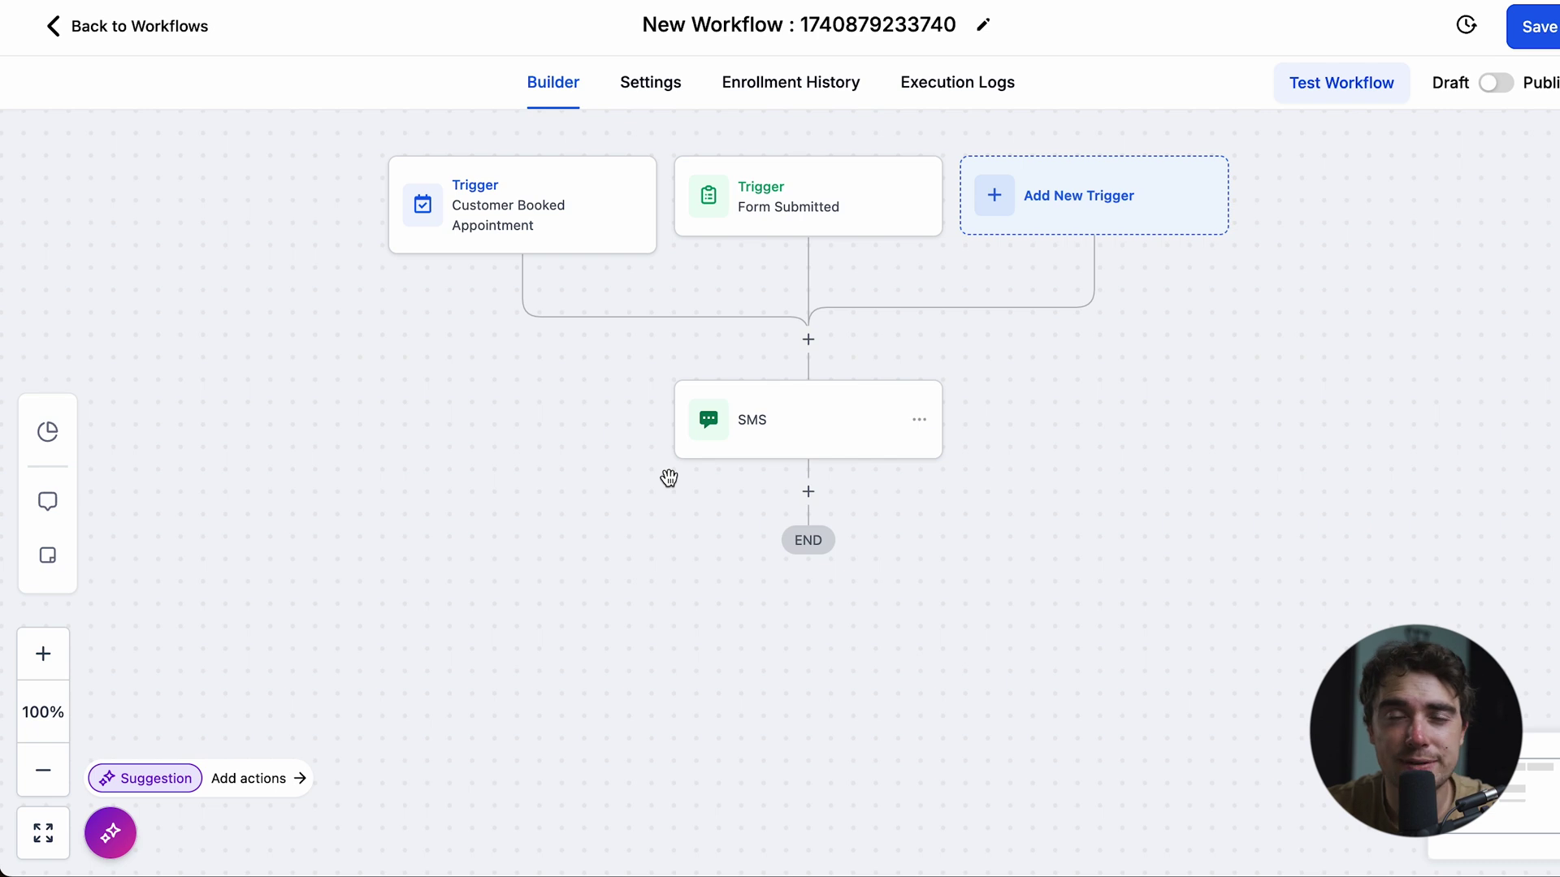
- Add a Wait step with a 1-day time delay after the SMS
{"action": "left_click", "coordinate": [808, 491]}
{"action": "type", "text": "wait"}
{"action": "left_click", "coordinate": [1058, 417]}
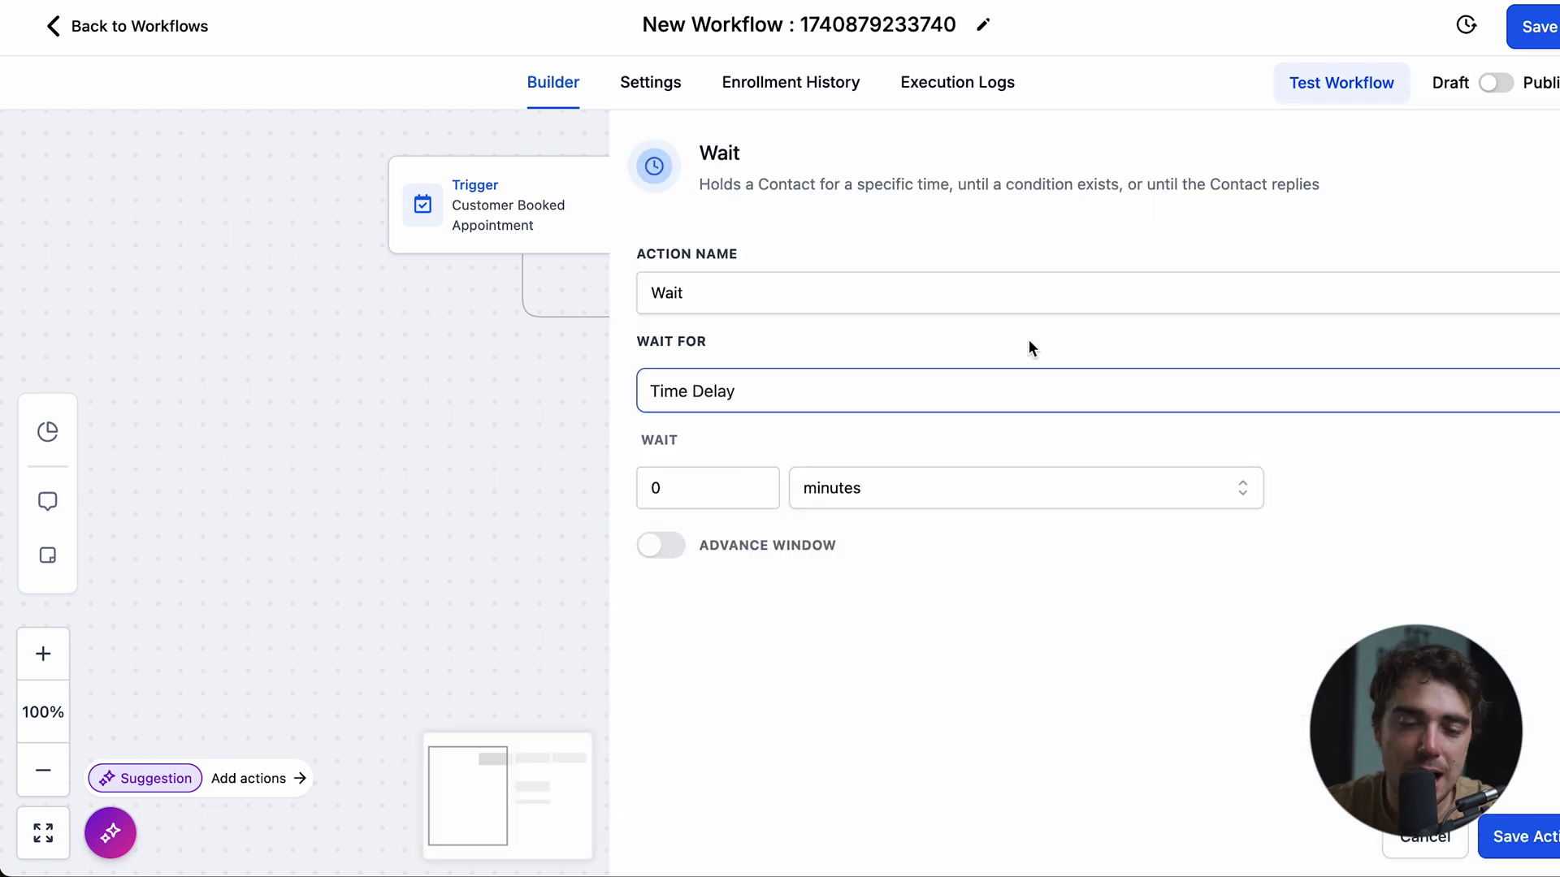
{"action": "left_click", "coordinate": [869, 488]}
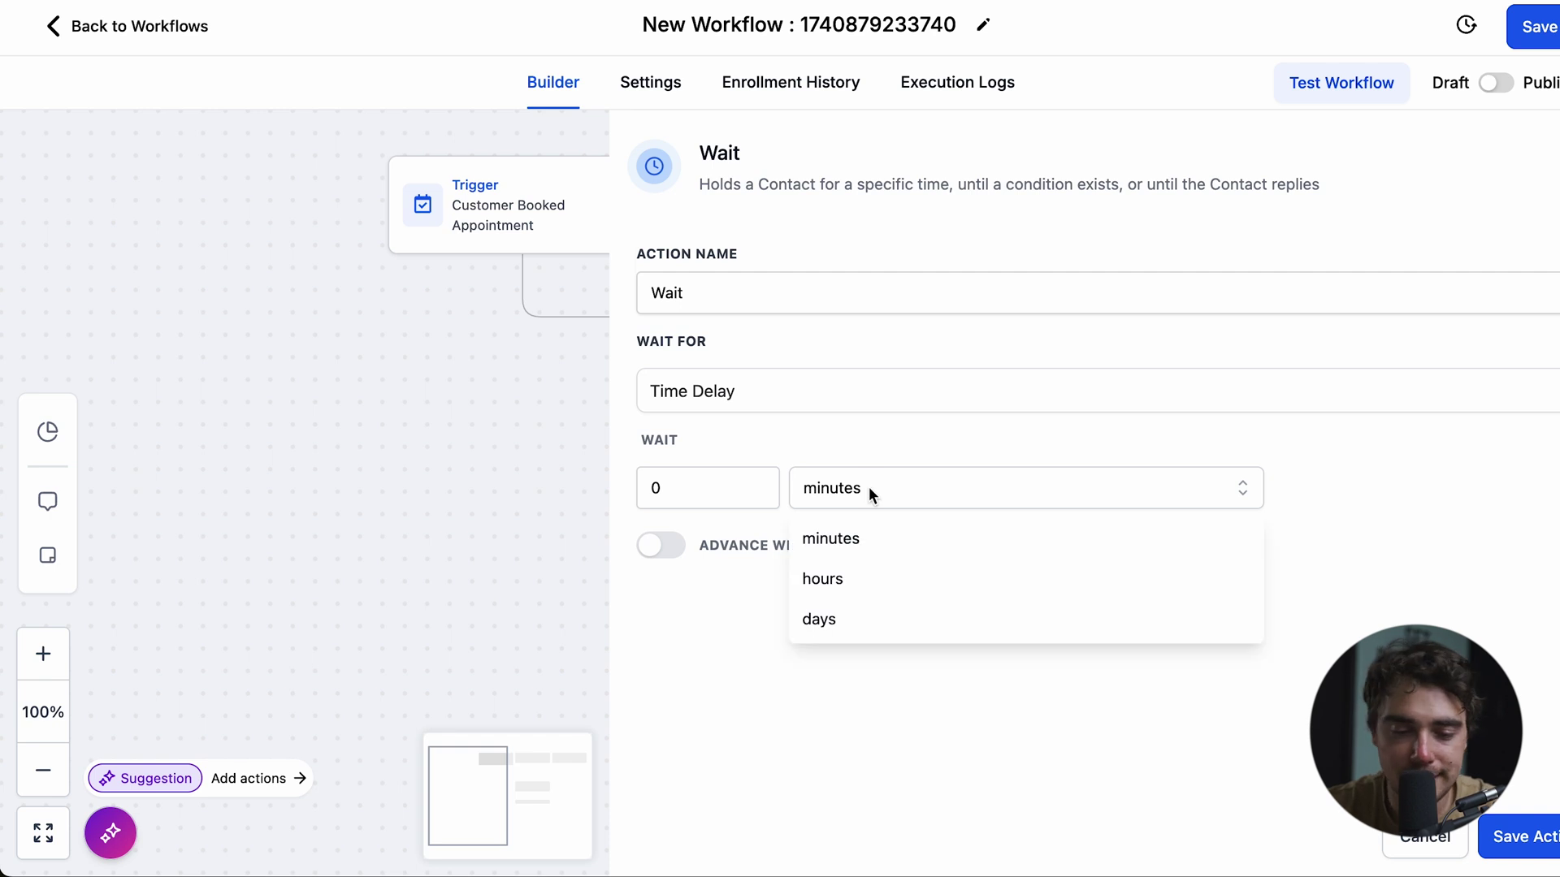
{"action": "left_click", "coordinate": [833, 621]}
{"action": "left_click", "coordinate": [714, 492]}
{"action": "type", "text": "1"}
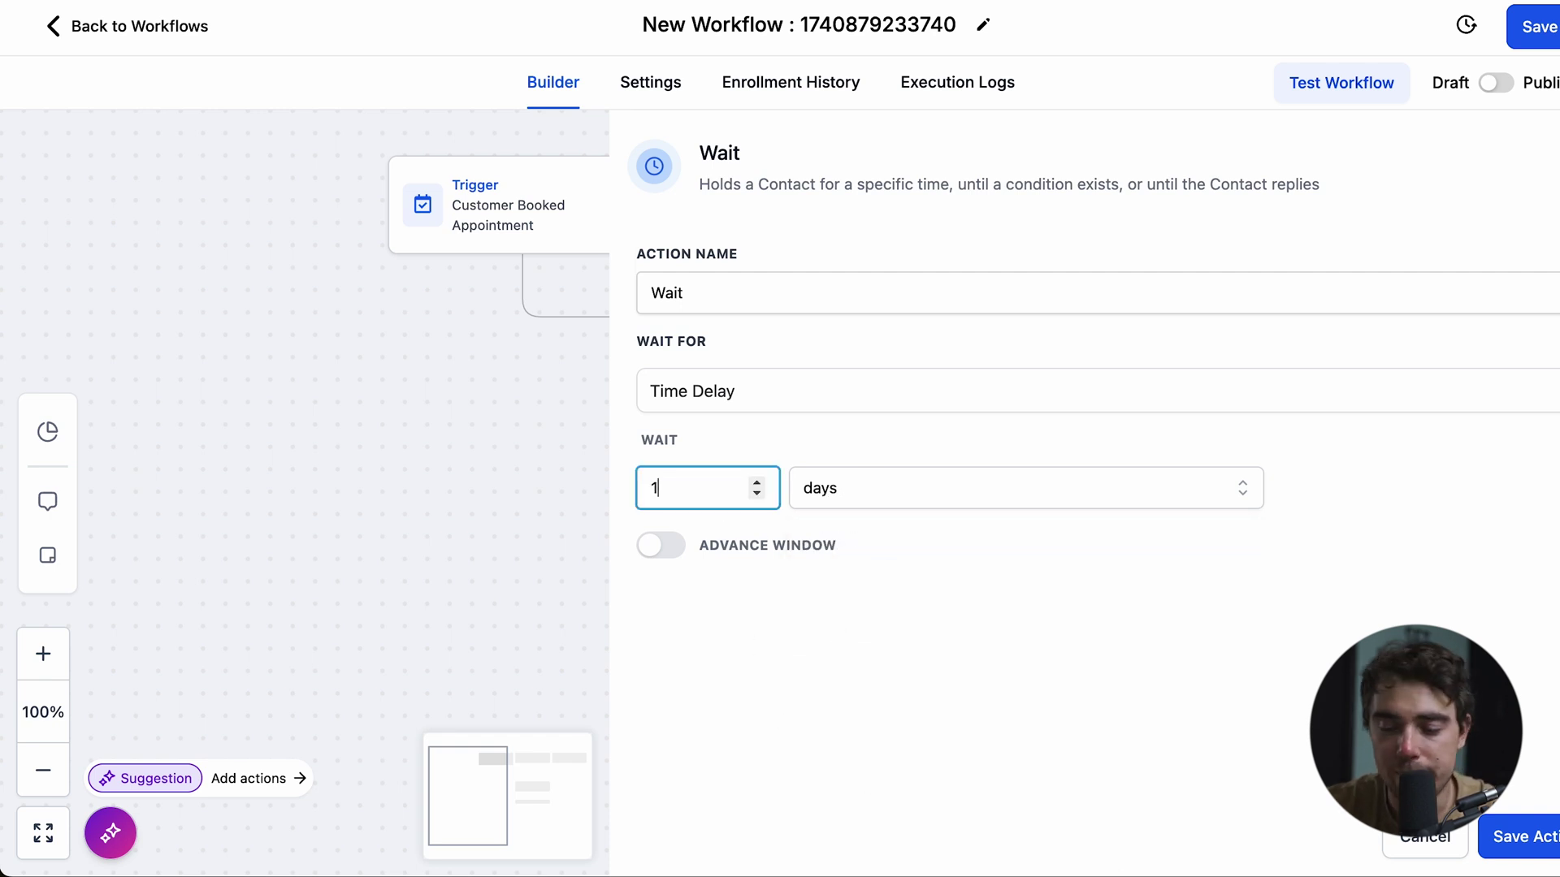
{"action": "left_click", "coordinate": [1521, 836]}
{"action": "left_click", "coordinate": [715, 568]}
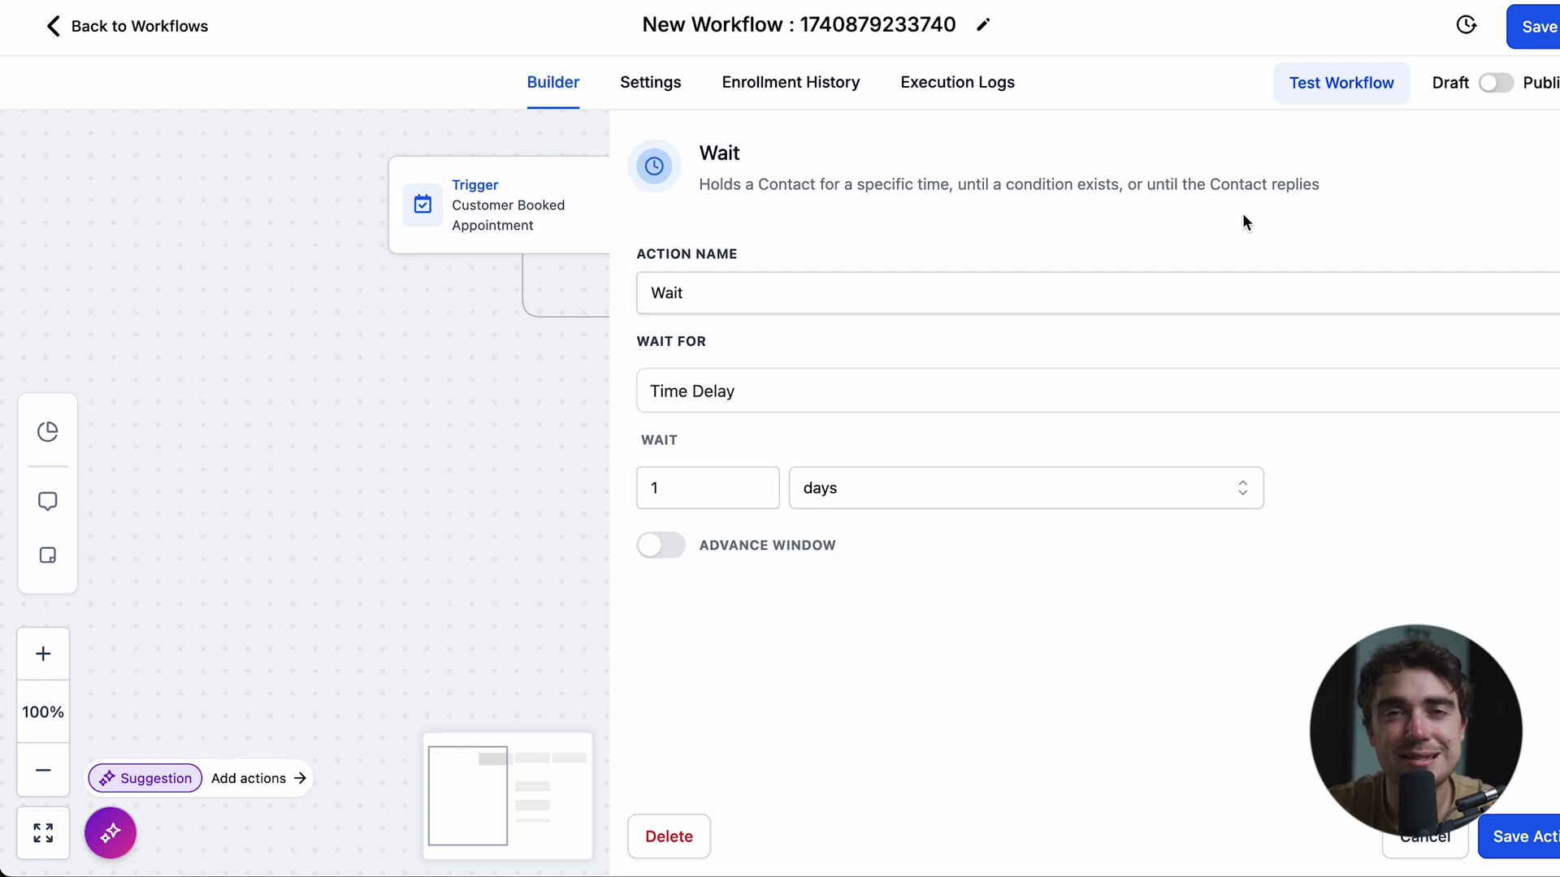
{"action": "key", "text": "Escape"}
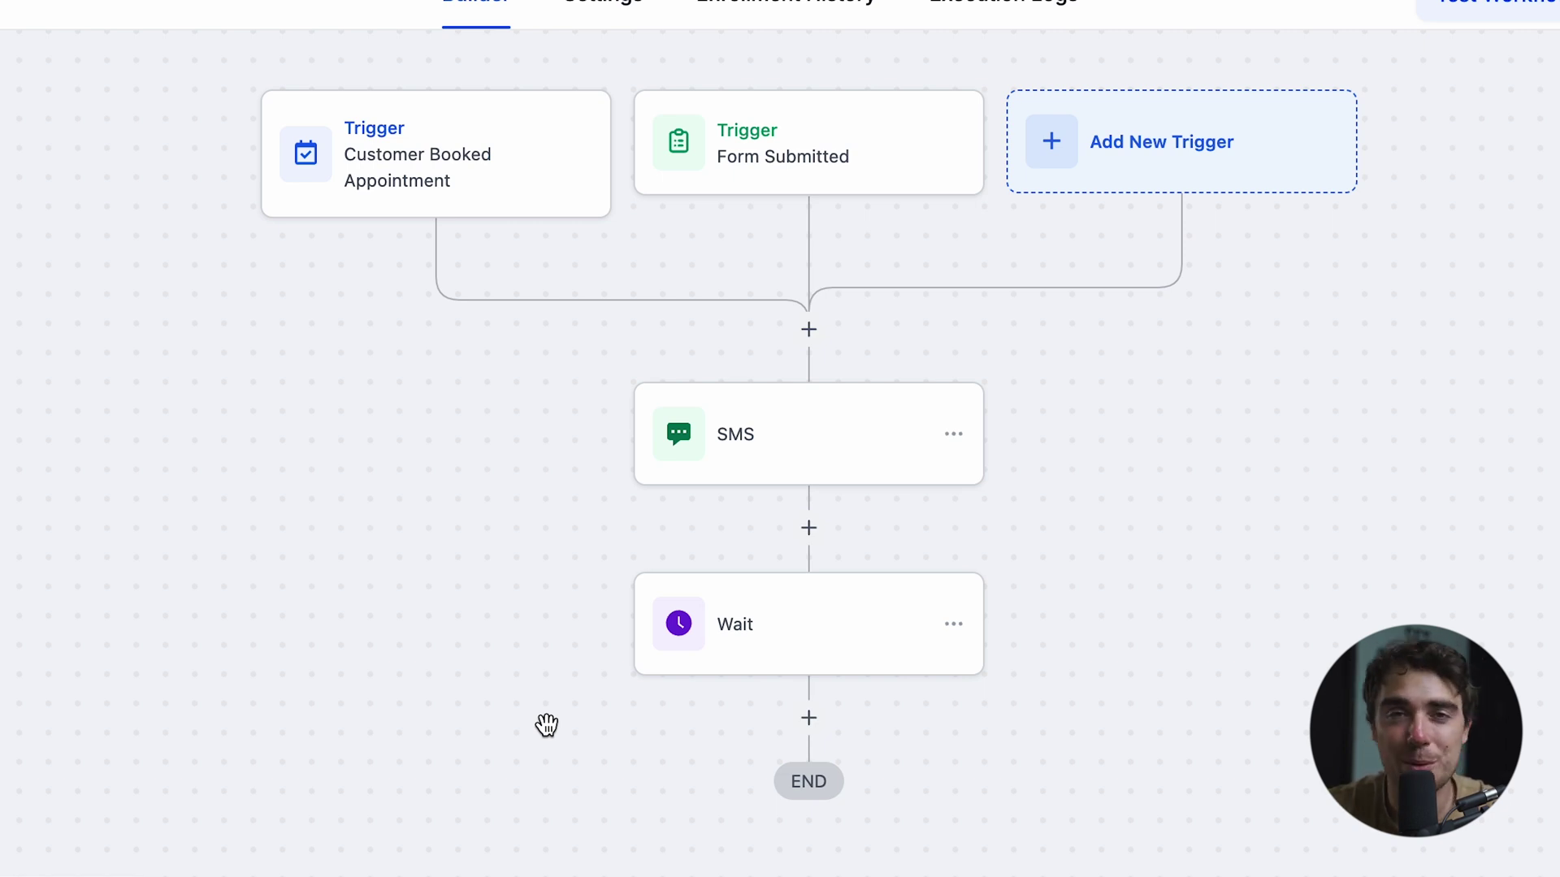
- Rename the workflow to '[name]'s customer followup', save it, and return to the workflow list
{"action": "left_click", "coordinate": [797, 20]}
{"action": "type", "text": "Sa"}
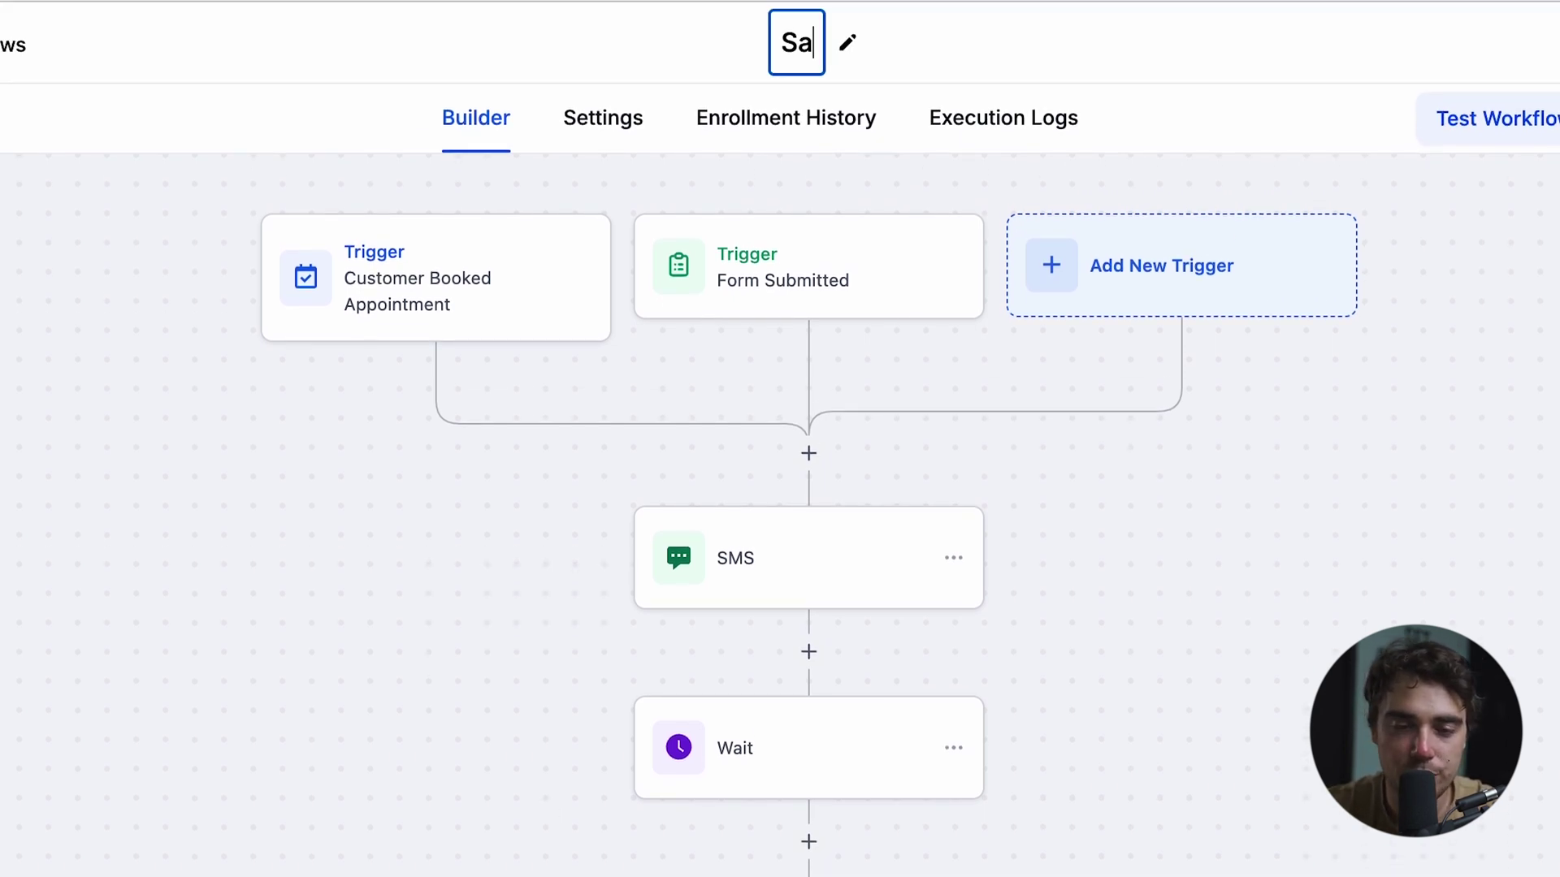
{"action": "type", "text": "rah's customer followup"}
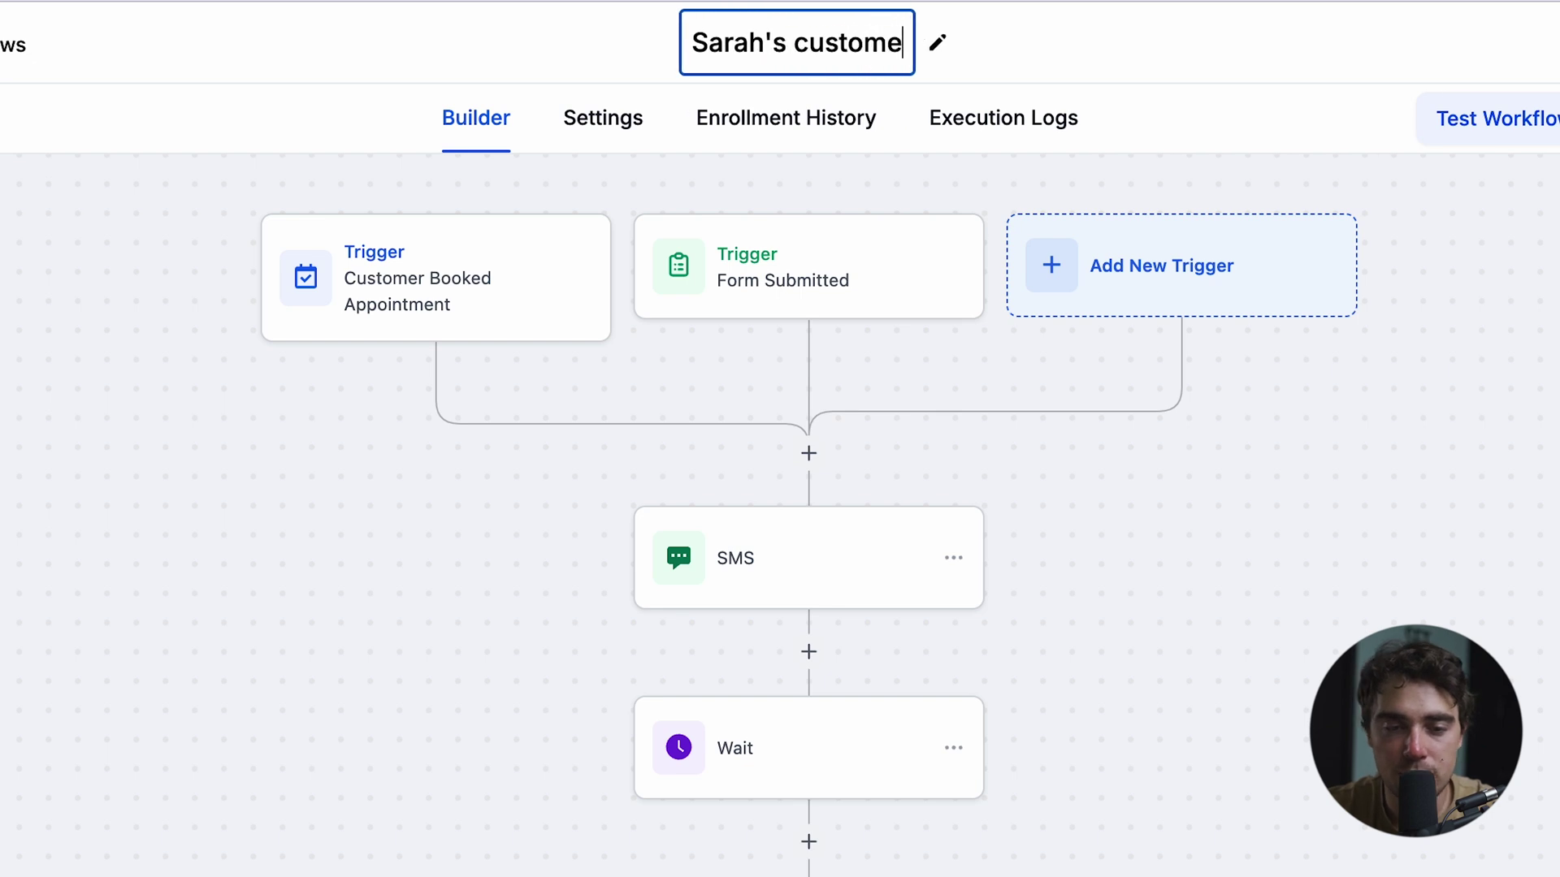
{"action": "key", "text": "Return"}
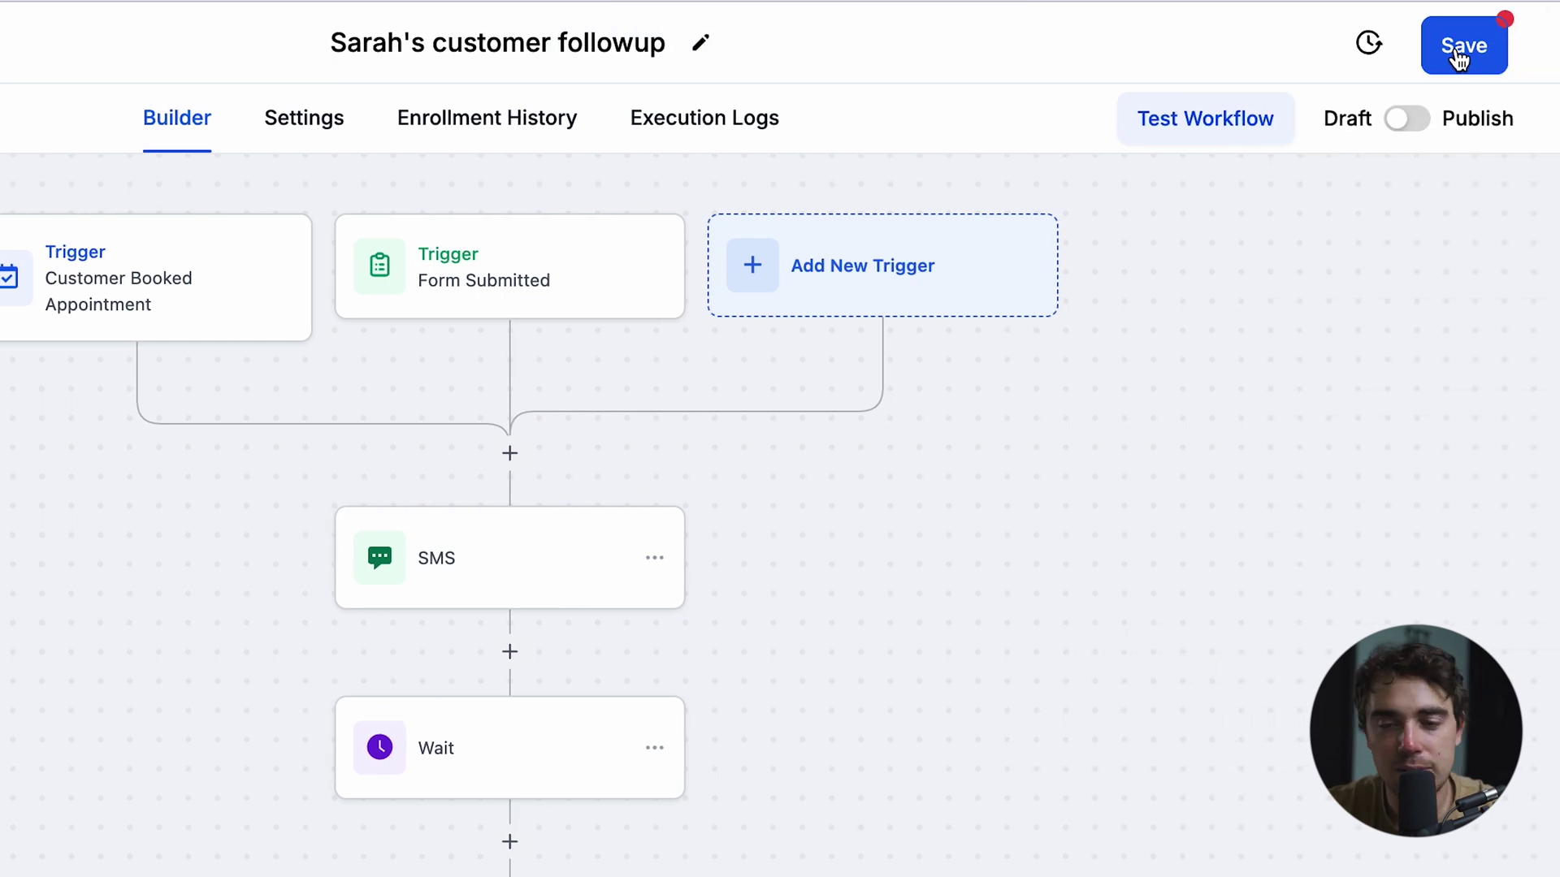
{"action": "left_click", "coordinate": [1462, 46]}
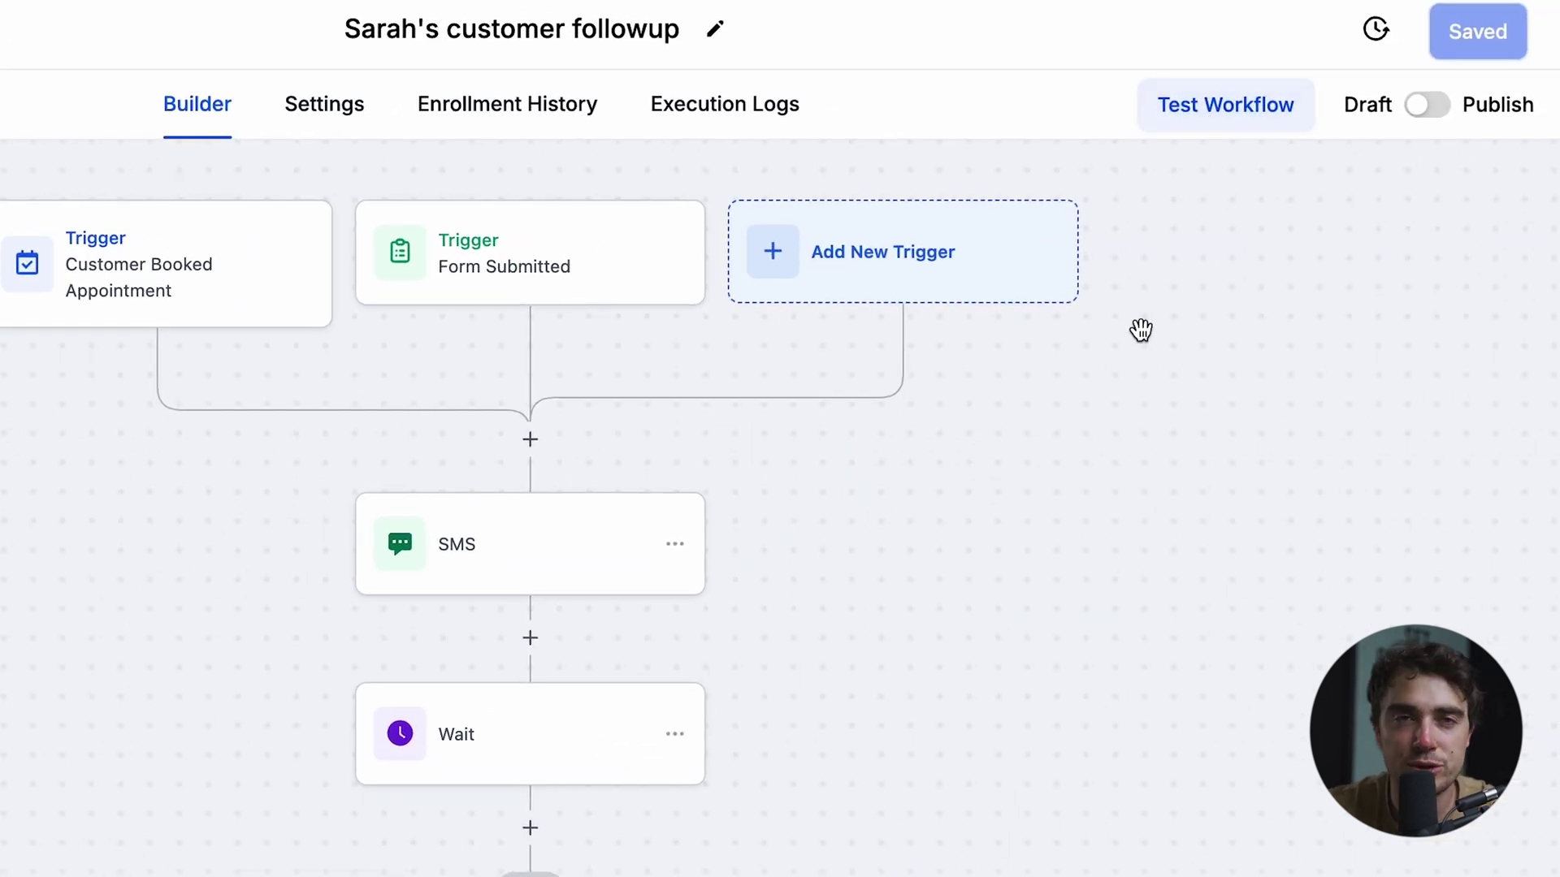
{"action": "left_click", "coordinate": [146, 39]}
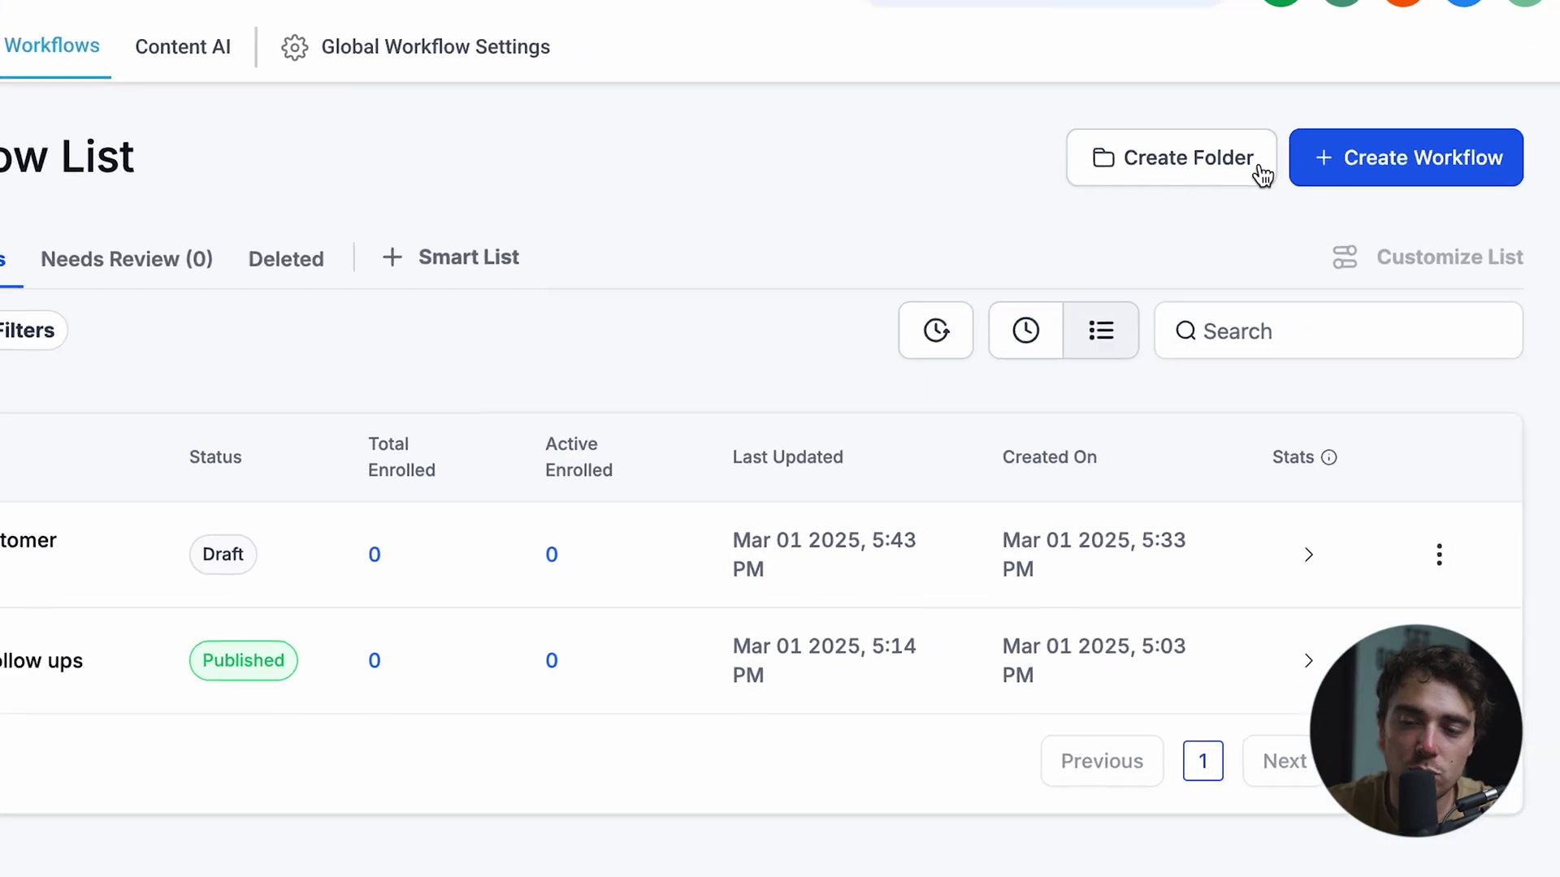
- Create another blank workflow from scratch in the builder
{"action": "left_click", "coordinate": [1323, 170]}
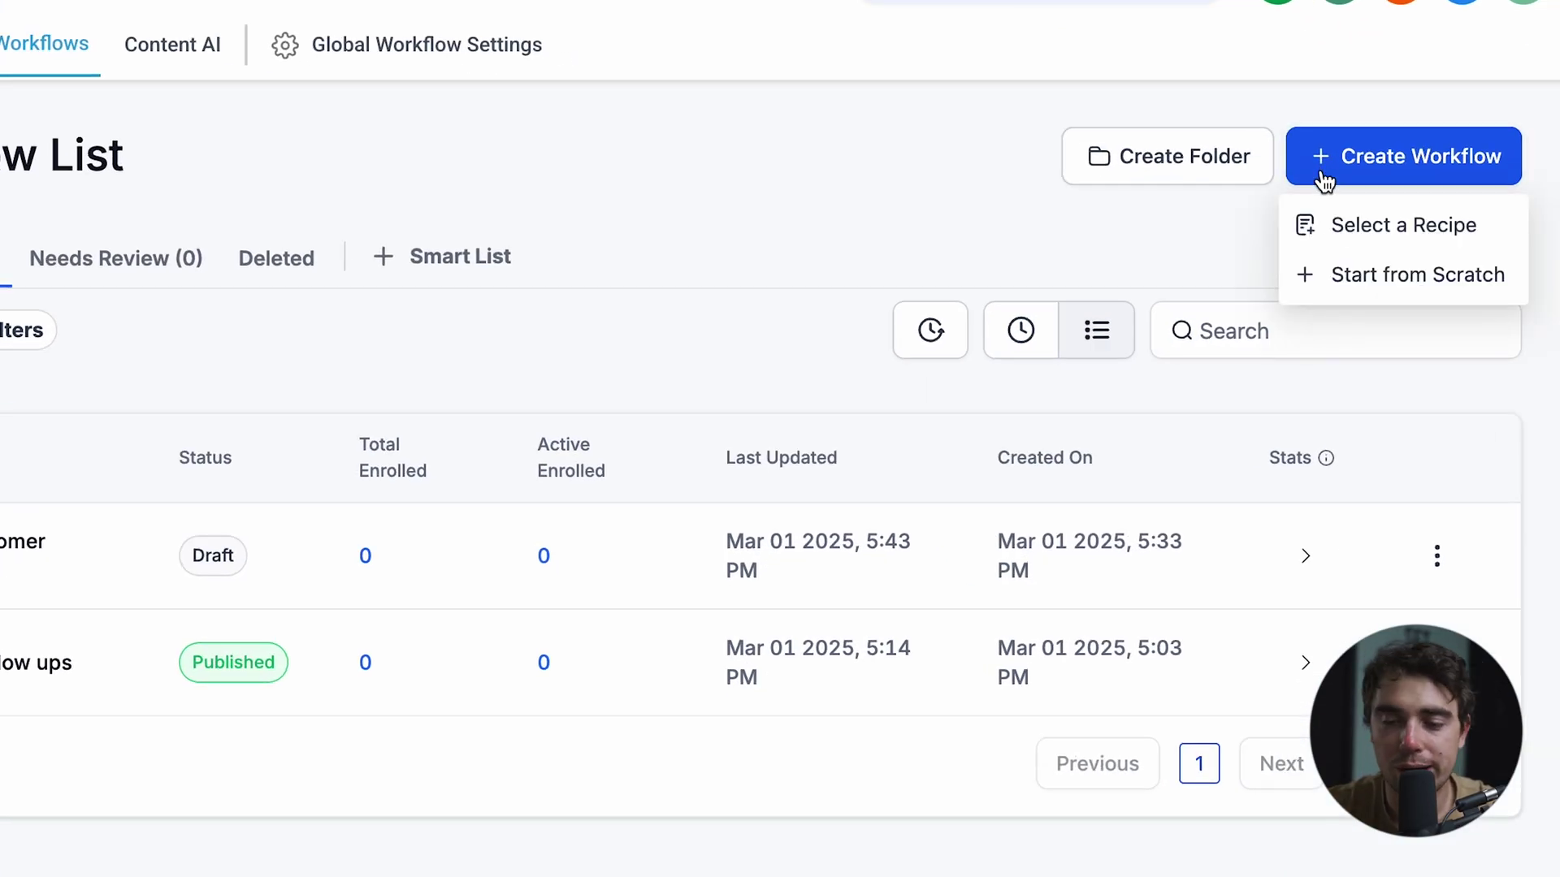
{"action": "left_click", "coordinate": [1343, 281]}
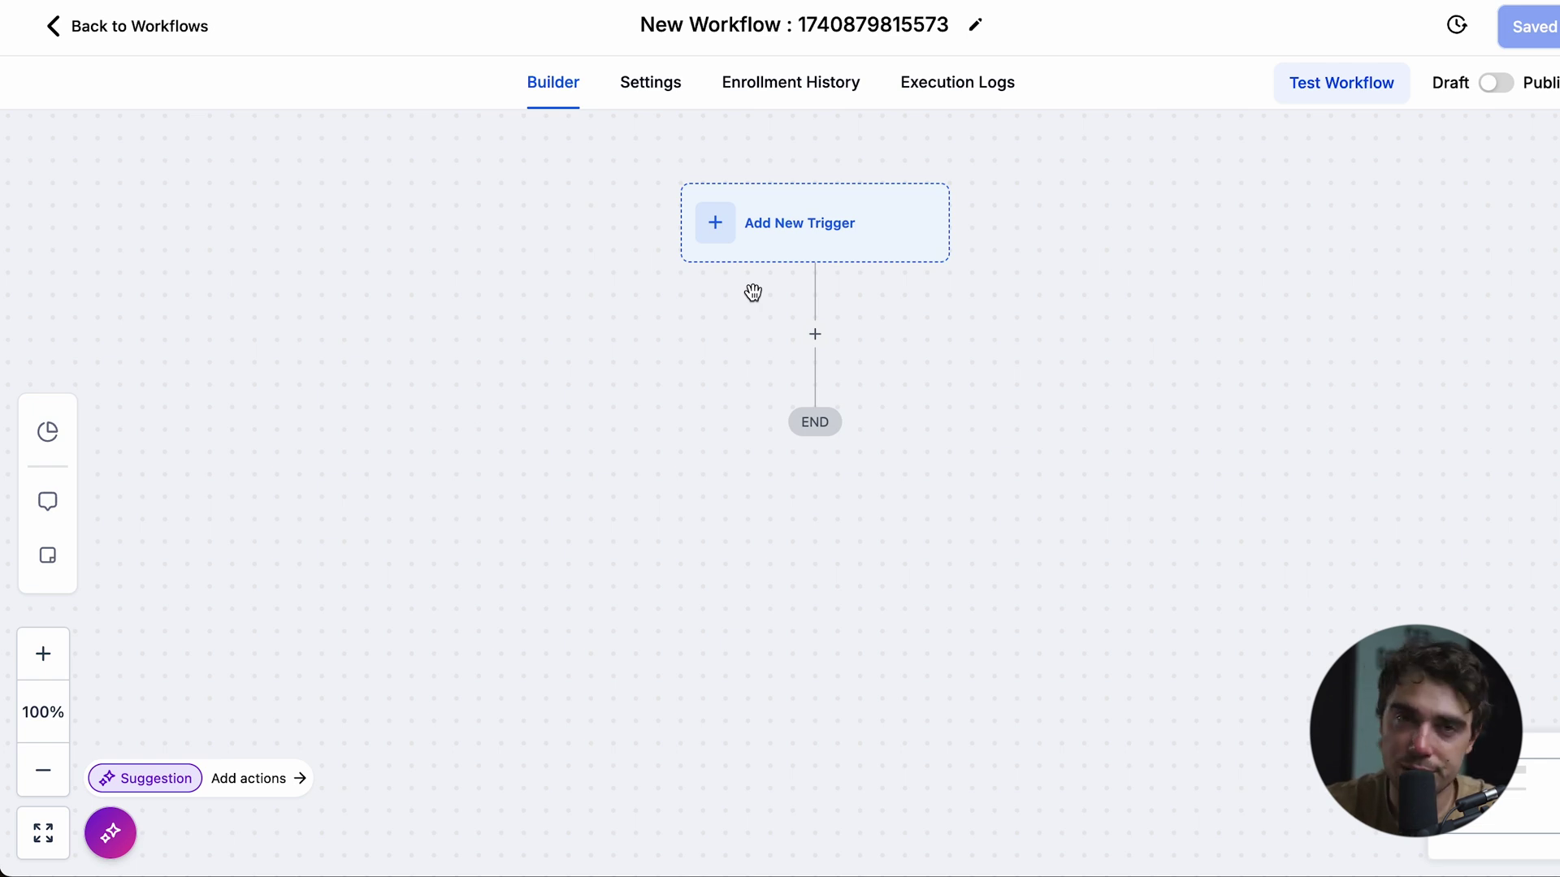
- Set Form Submitted as the workflow's trigger and save it
{"action": "left_click", "coordinate": [714, 244]}
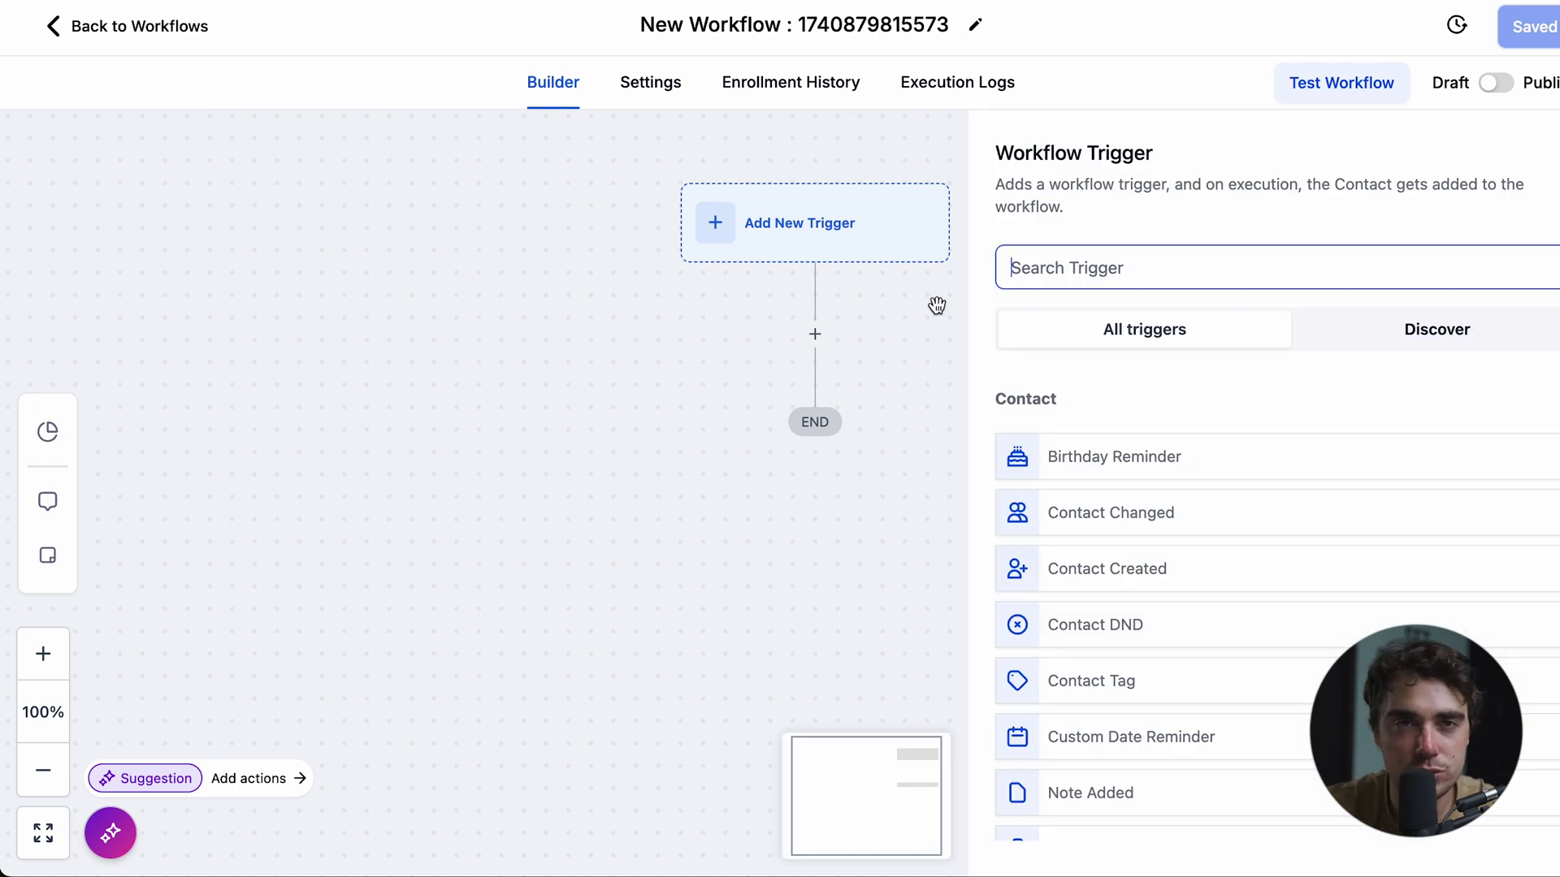
{"action": "type", "text": "form"}
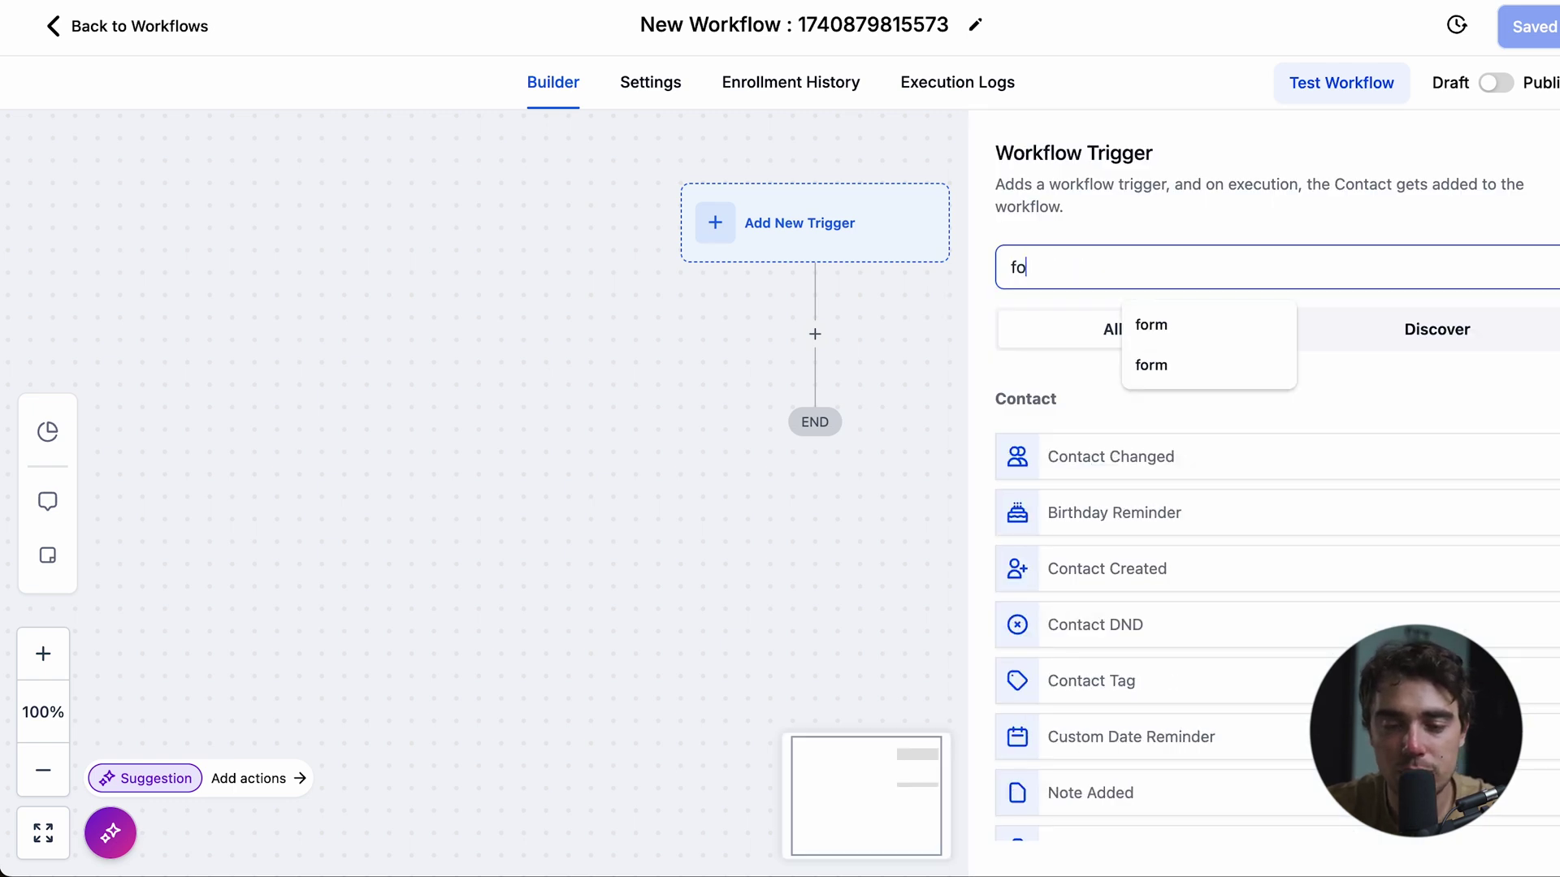
{"action": "left_click", "coordinate": [1097, 462]}
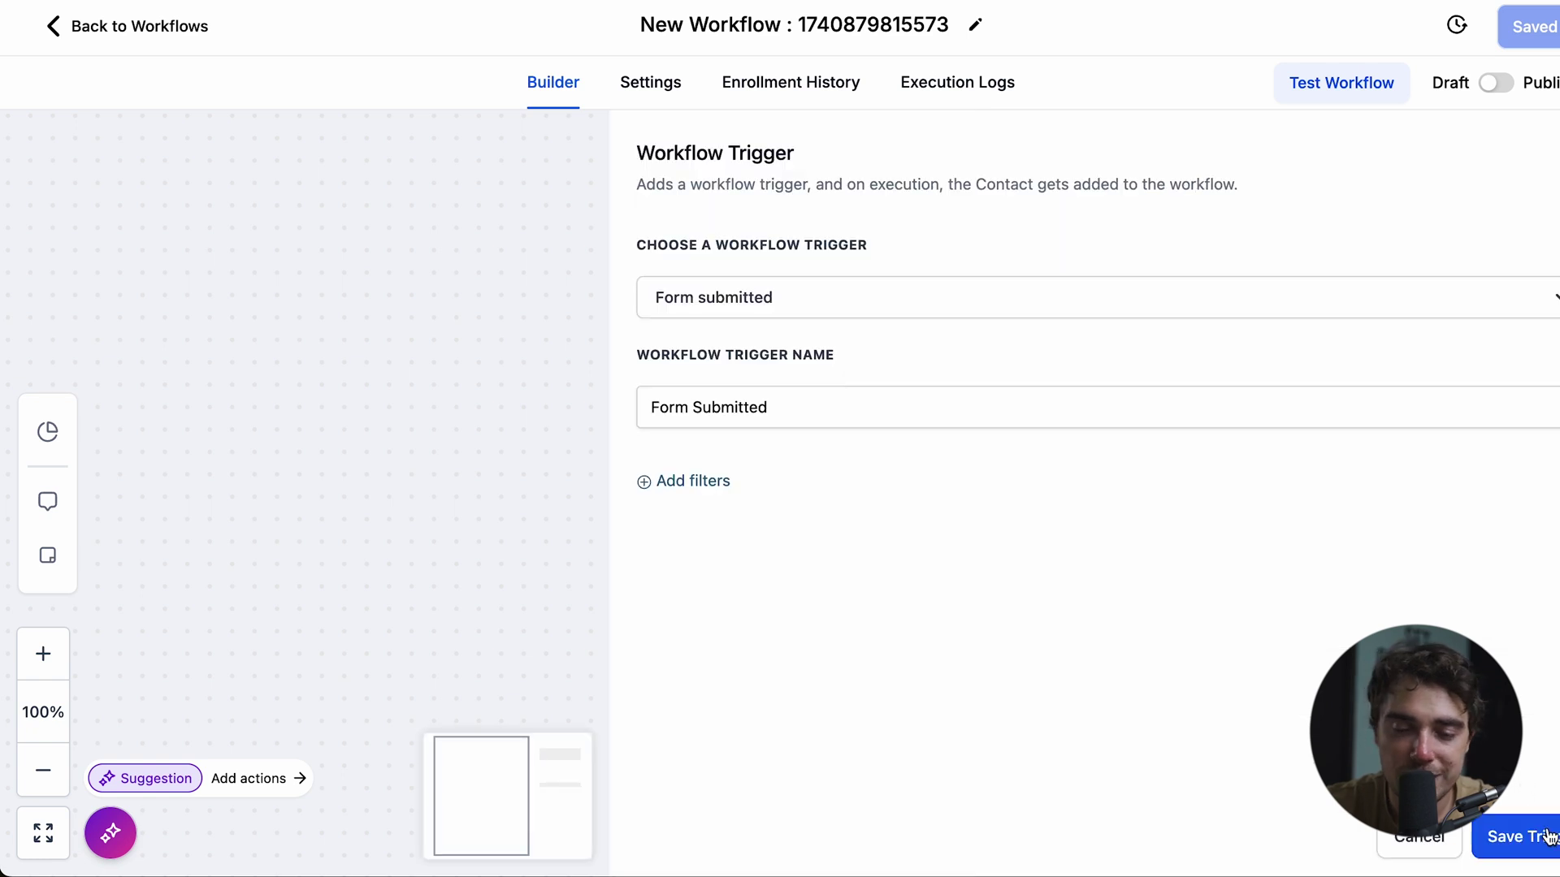
{"action": "left_click", "coordinate": [1548, 836]}
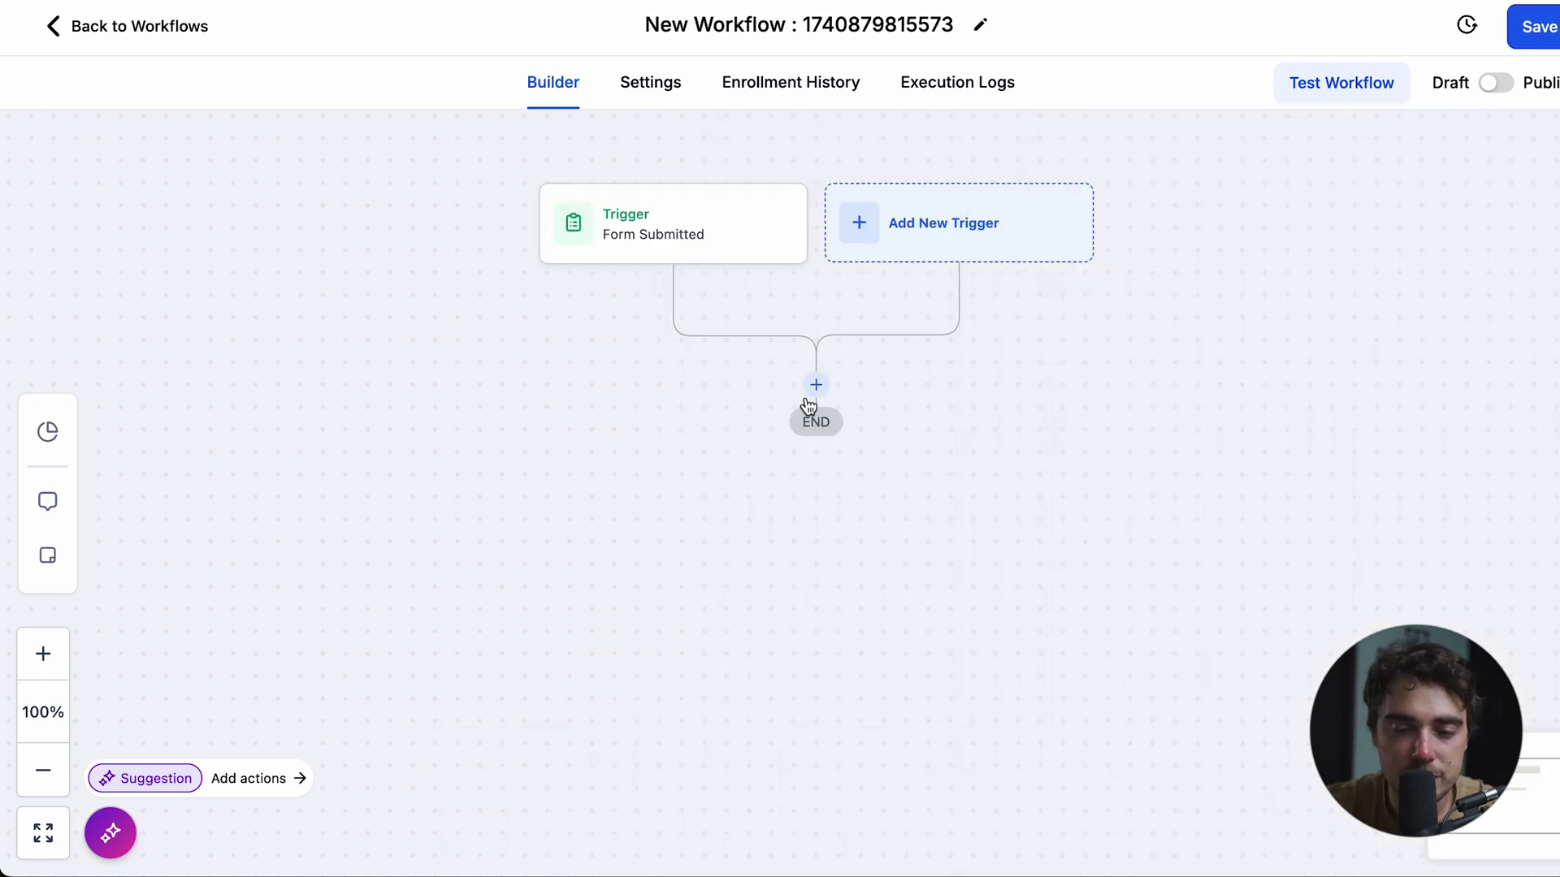
- Add a Send SMS action with the pasted message introducing a local real estate agent
{"action": "left_click", "coordinate": [815, 385]}
{"action": "type", "text": "sms"}
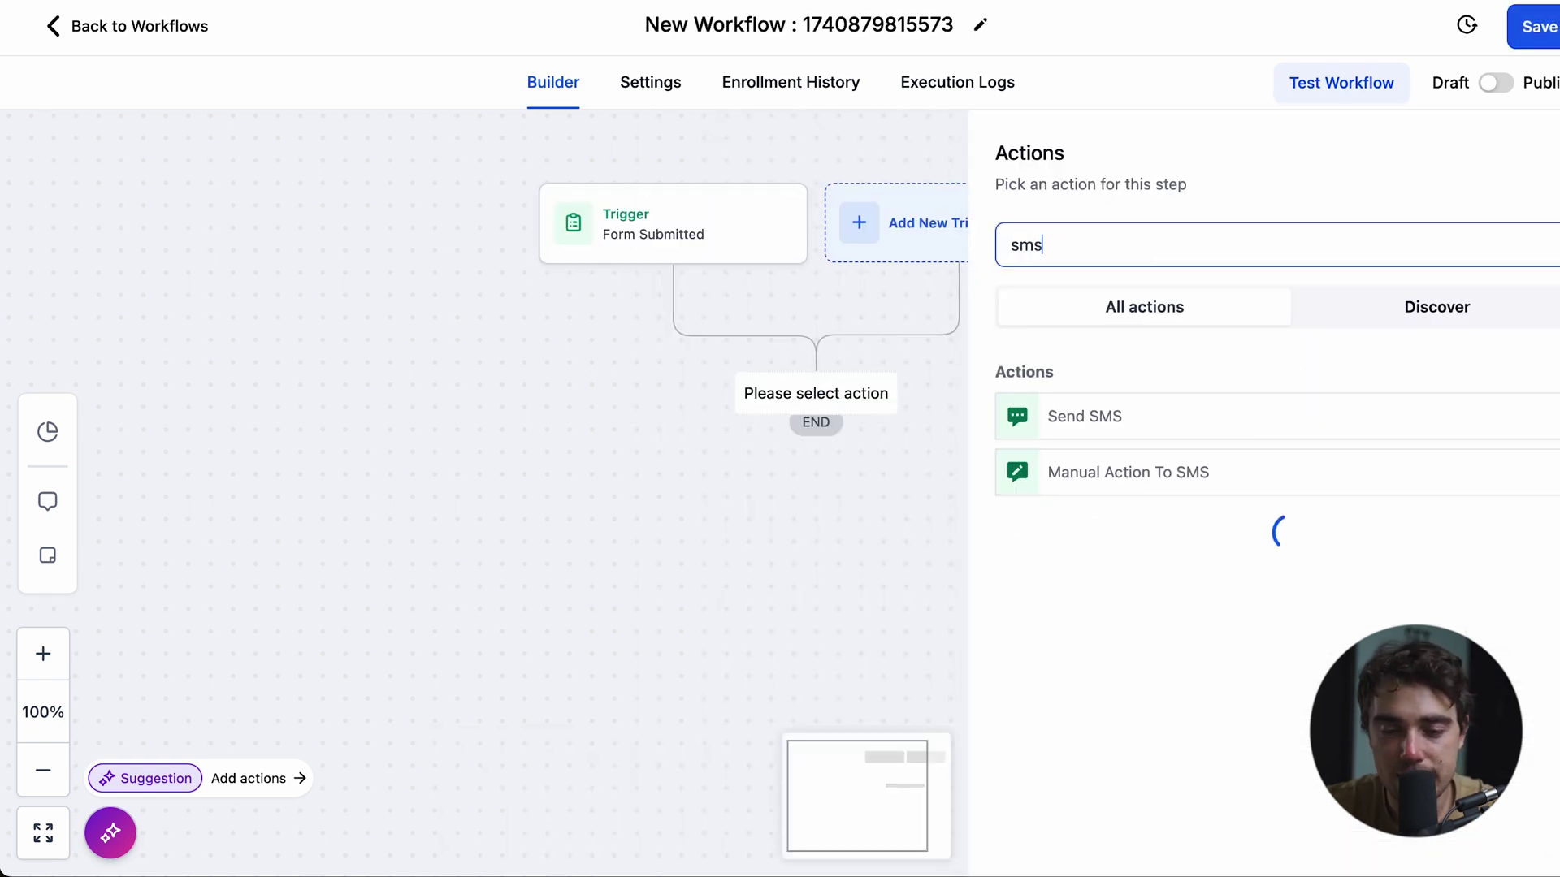
{"action": "left_click", "coordinate": [1056, 416]}
{"action": "left_click", "coordinate": [1201, 606]}
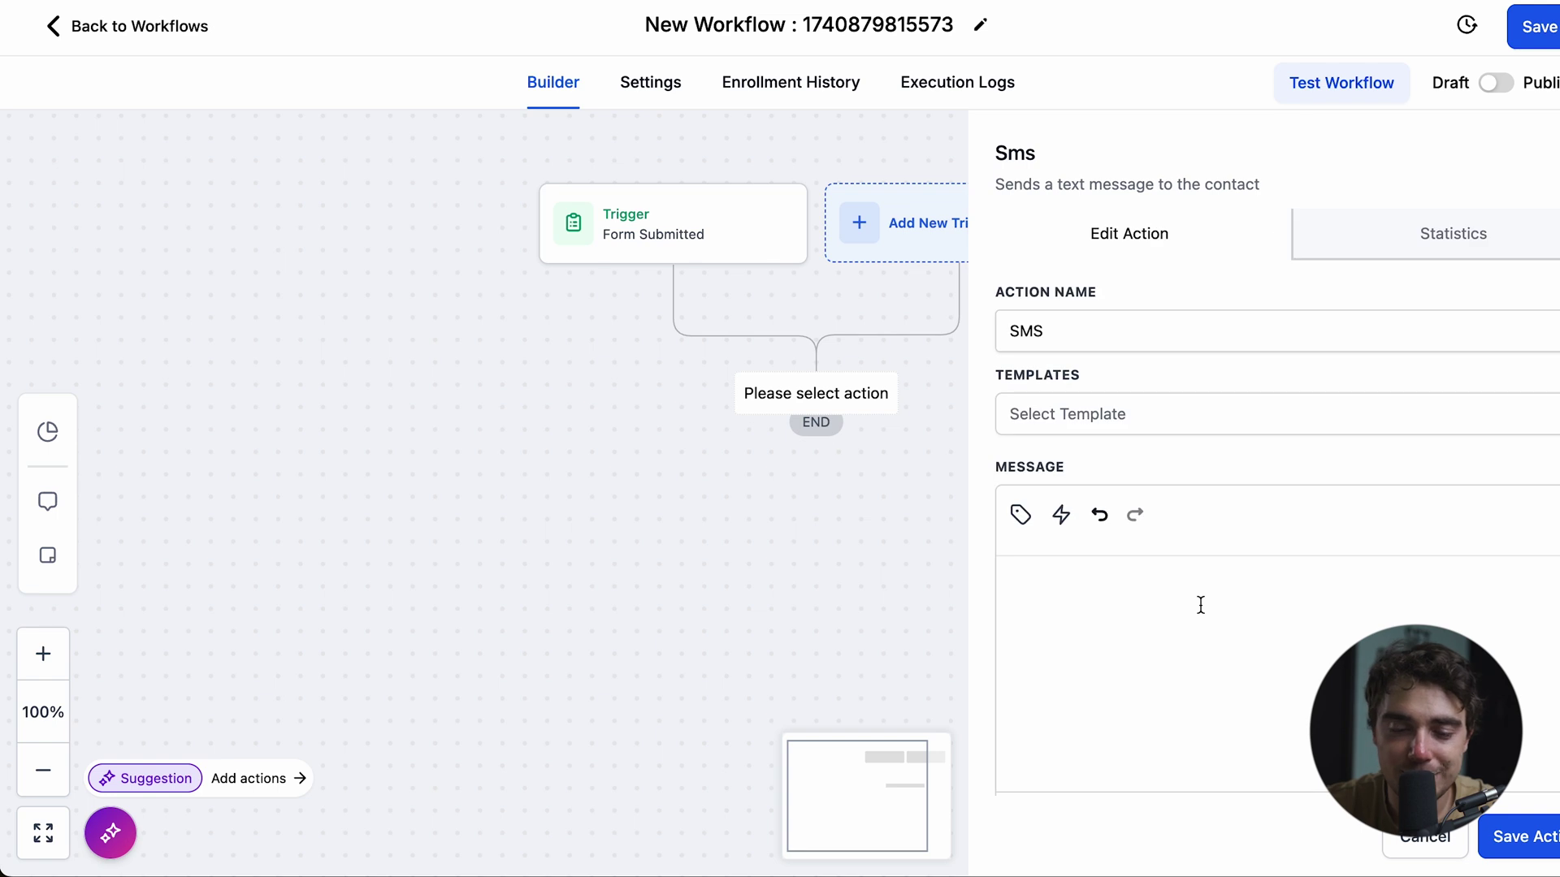
{"action": "type", "text": "Hey {{contact.first_name}}, thanks for reaching out! I’m Sarah, a local real estate agent. Let me know how I can assist with your property search."}
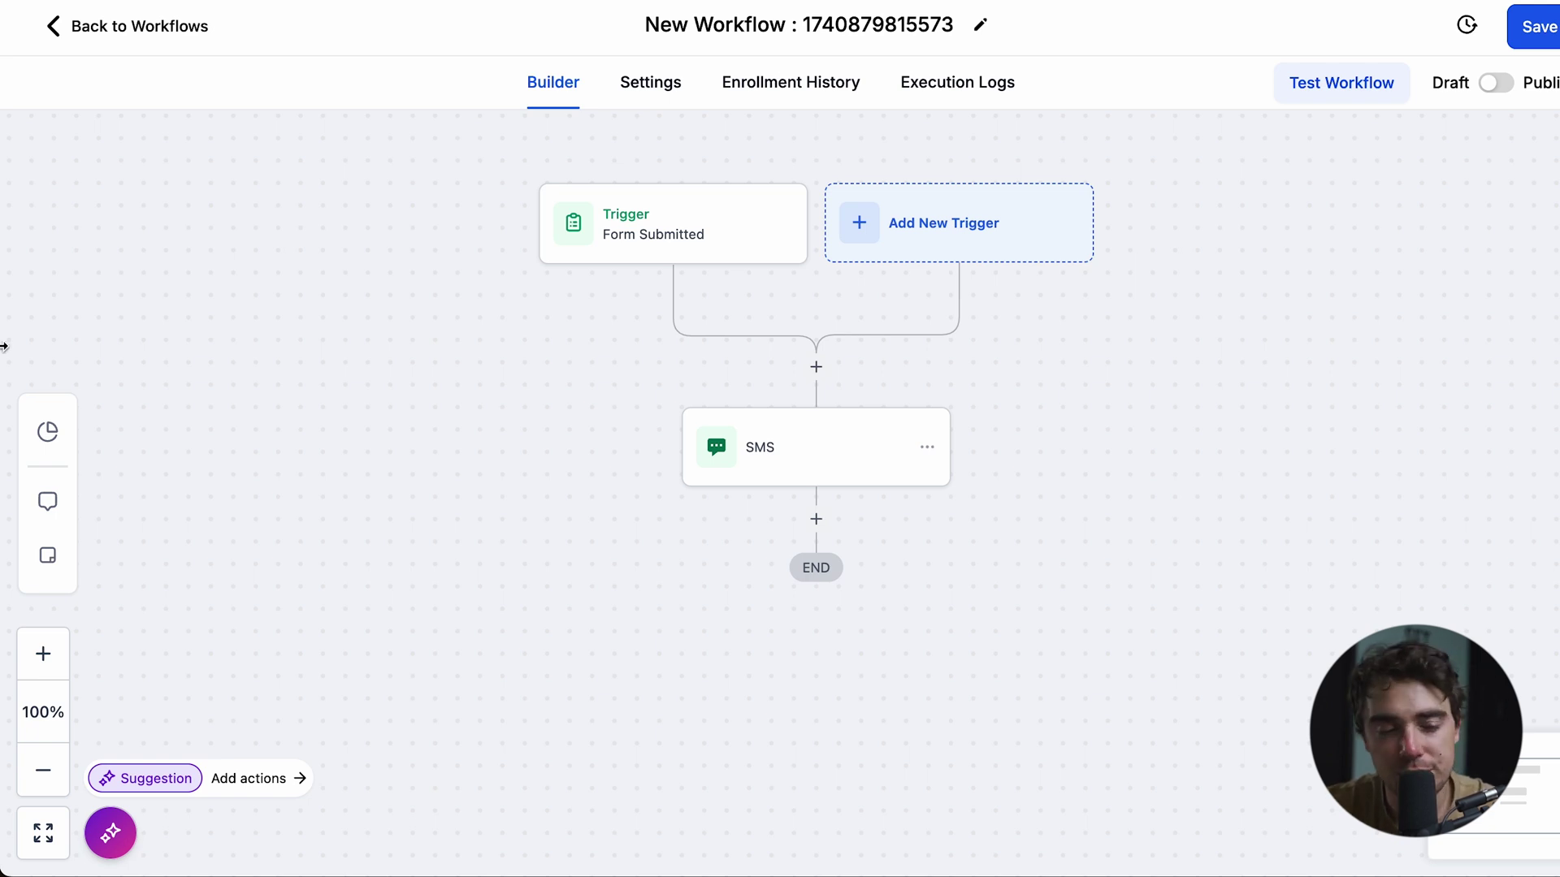
{"action": "left_click", "coordinate": [48, 432]}
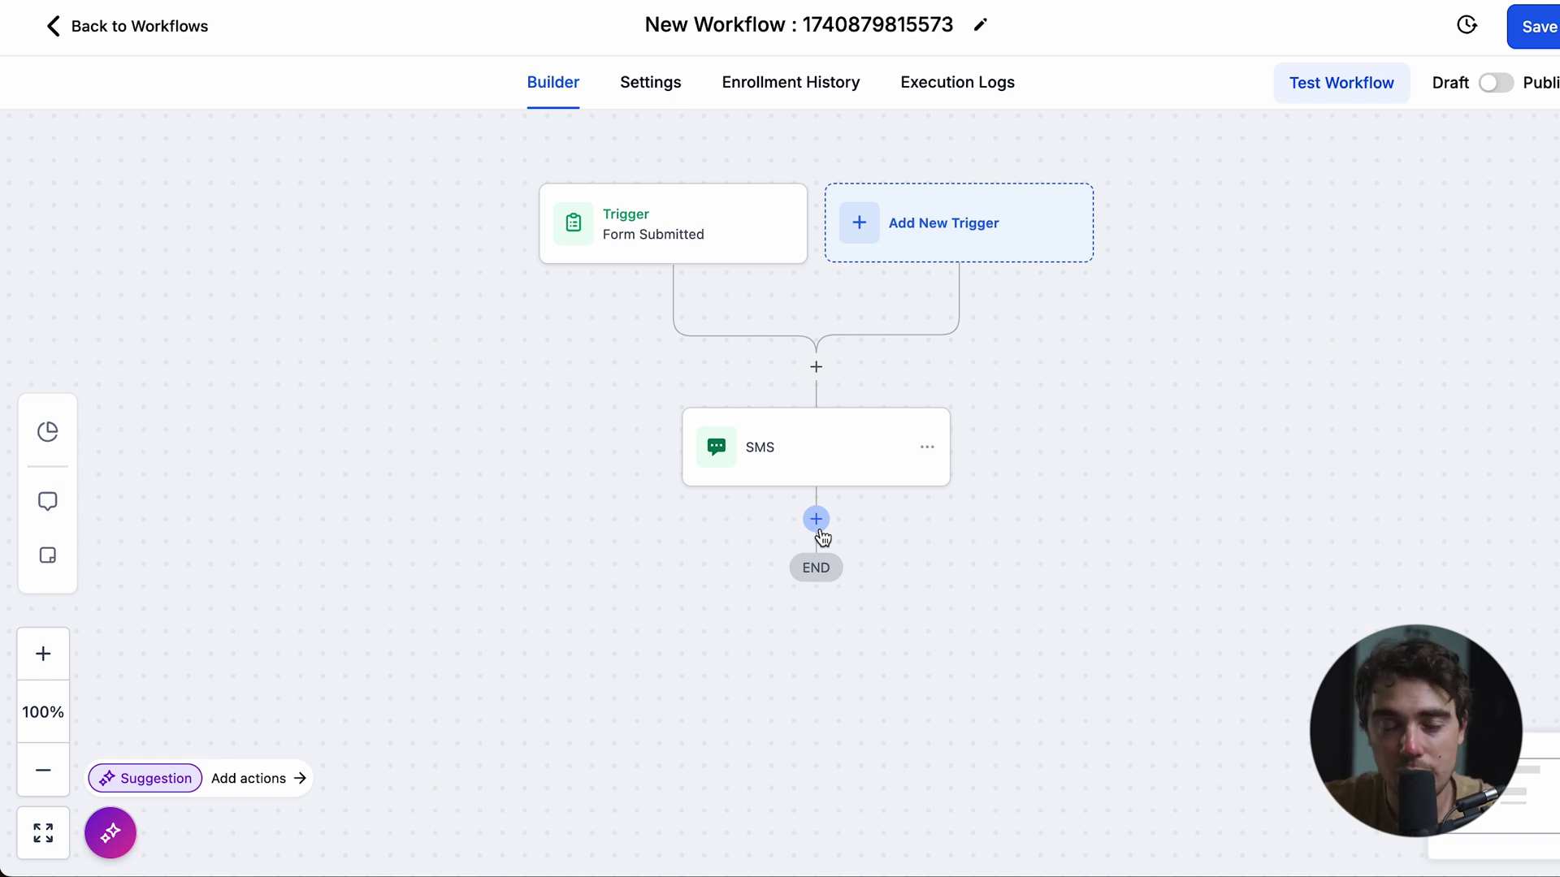
- Add a Send Email action after the SMS and paste the thank-you message body
{"action": "left_click", "coordinate": [816, 519]}
{"action": "left_click", "coordinate": [1032, 246]}
{"action": "type", "text": "email"}
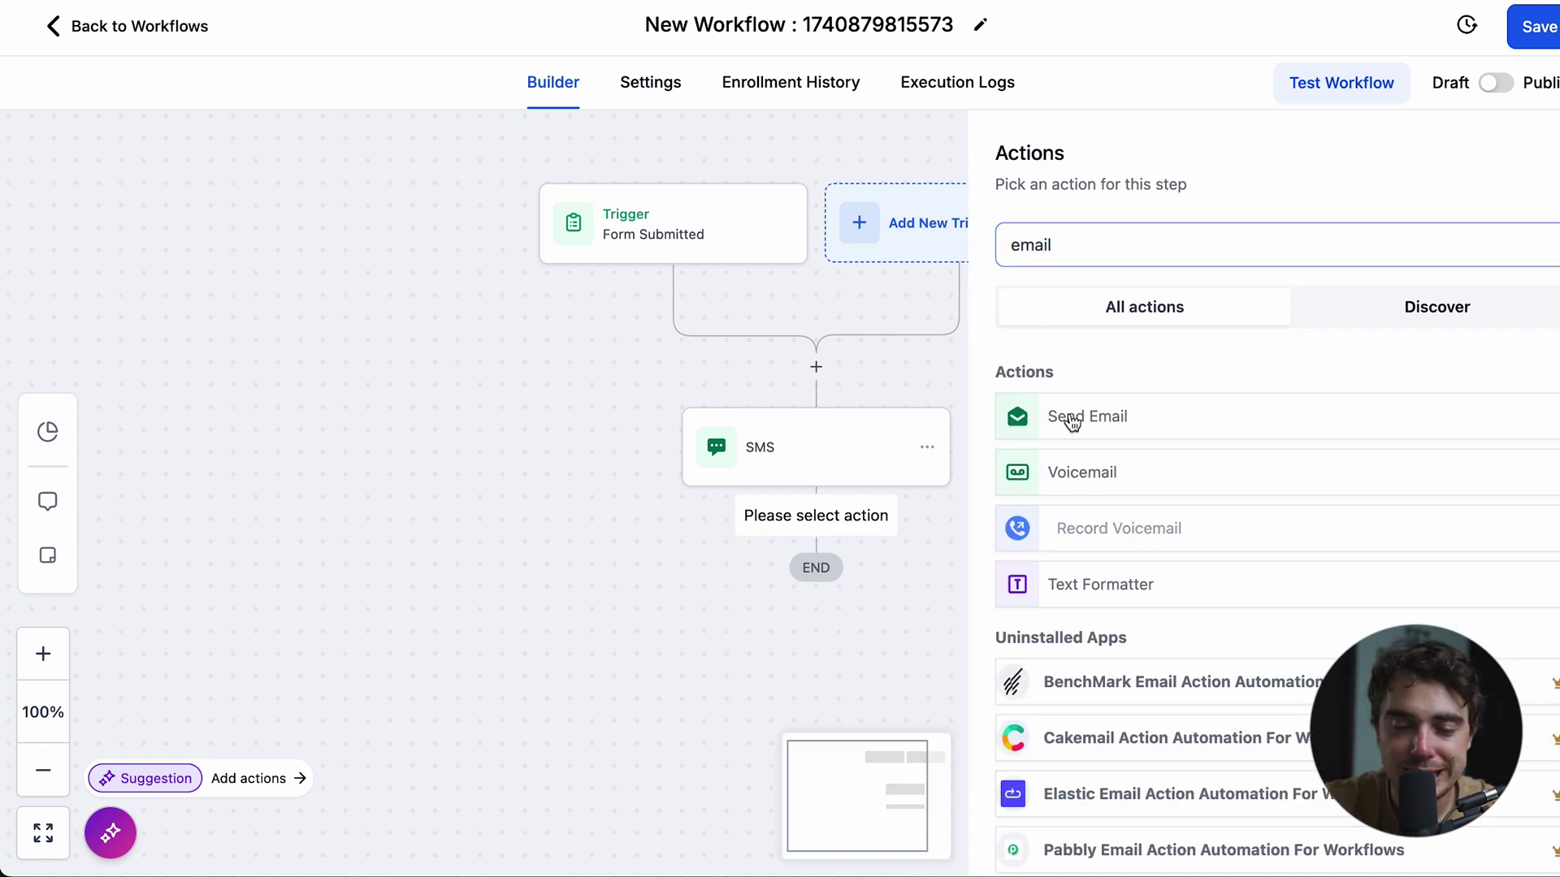
{"action": "left_click", "coordinate": [1072, 418]}
{"action": "scroll", "coordinate": [1106, 422], "scroll_direction": "down", "scroll_amount": 3}
{"action": "left_click", "coordinate": [1106, 747]}
{"action": "type", "text": "Hi {{contact.first_name}}, thanks for contacting me! Here’s a list of the top properties I think you’ll love. Feel free to ask any questions!"}
- Set the email subject to '{{contact.name}} welcome!' and save the action
{"action": "scroll", "coordinate": [1093, 742], "scroll_direction": "down", "scroll_amount": 1}
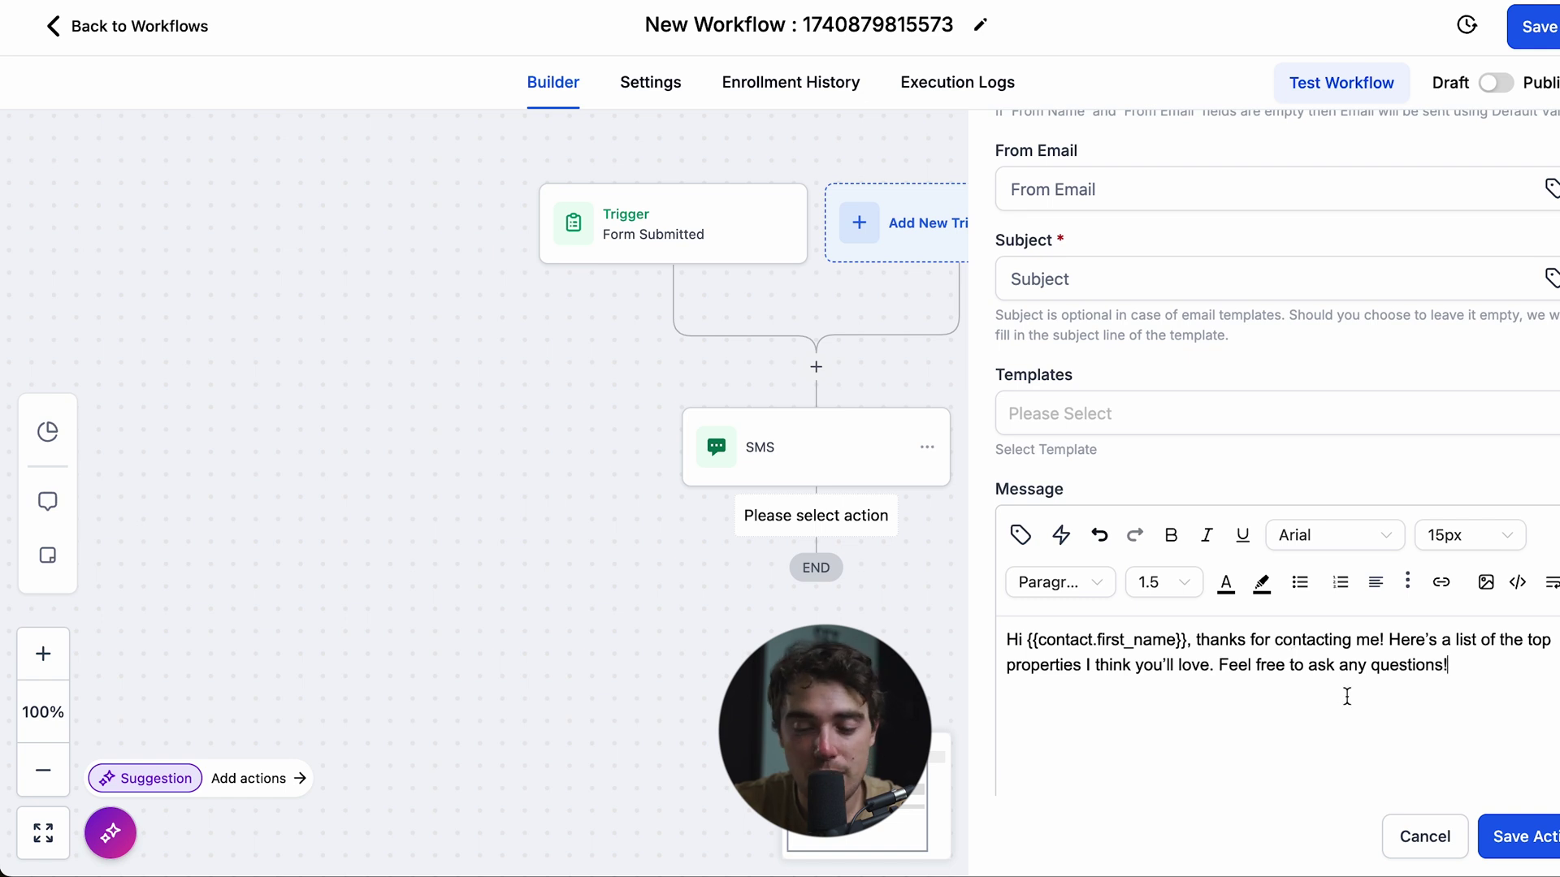
{"action": "scroll", "coordinate": [1346, 696], "scroll_direction": "down", "scroll_amount": 3}
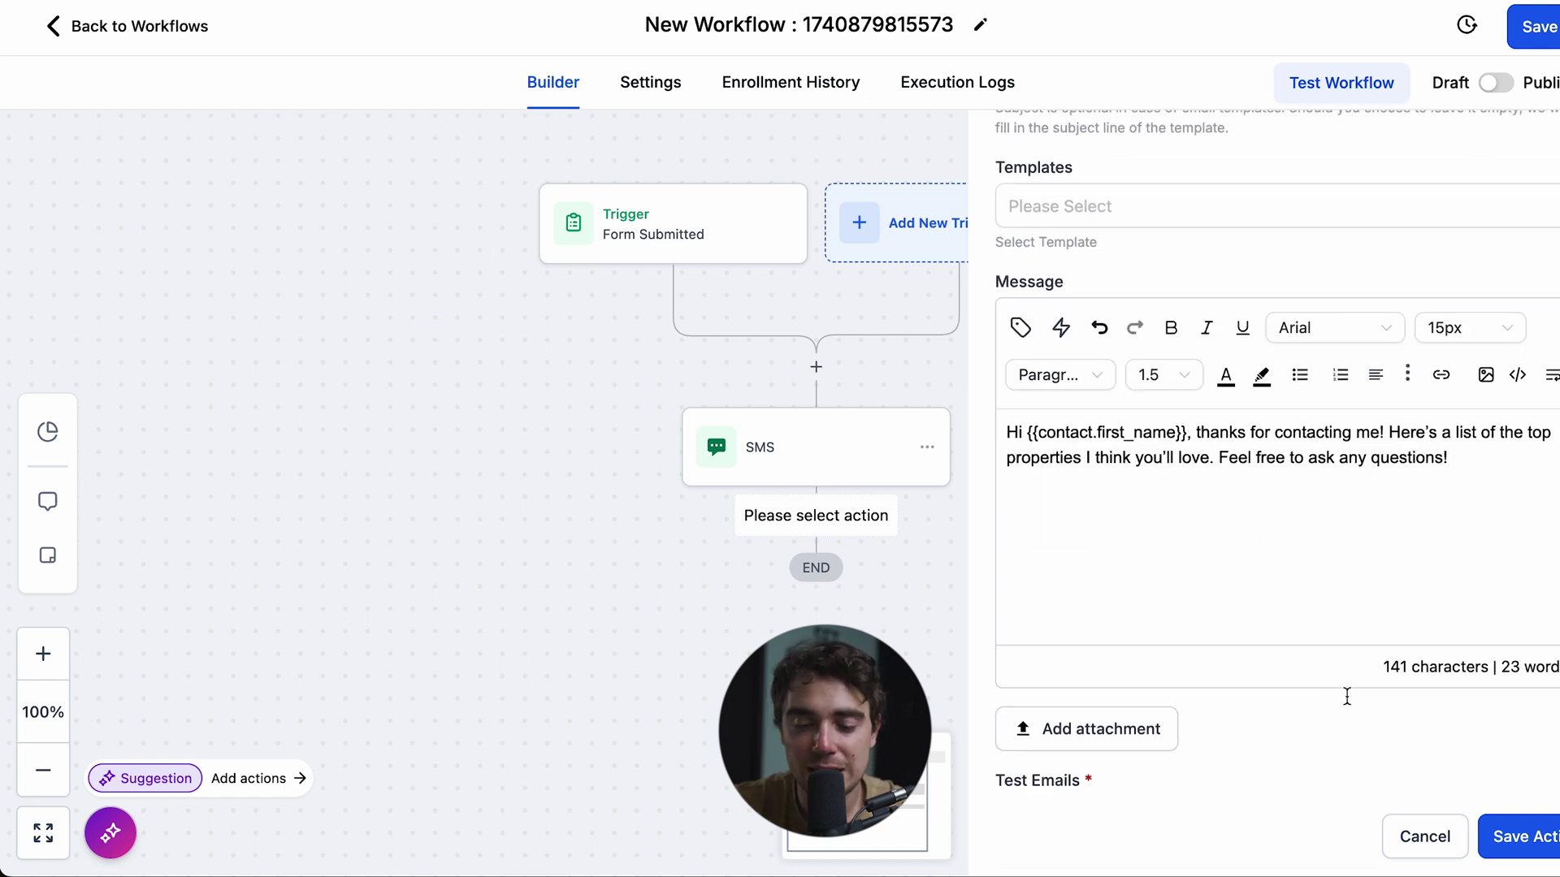
{"action": "scroll", "coordinate": [1109, 698], "scroll_direction": "down", "scroll_amount": 1}
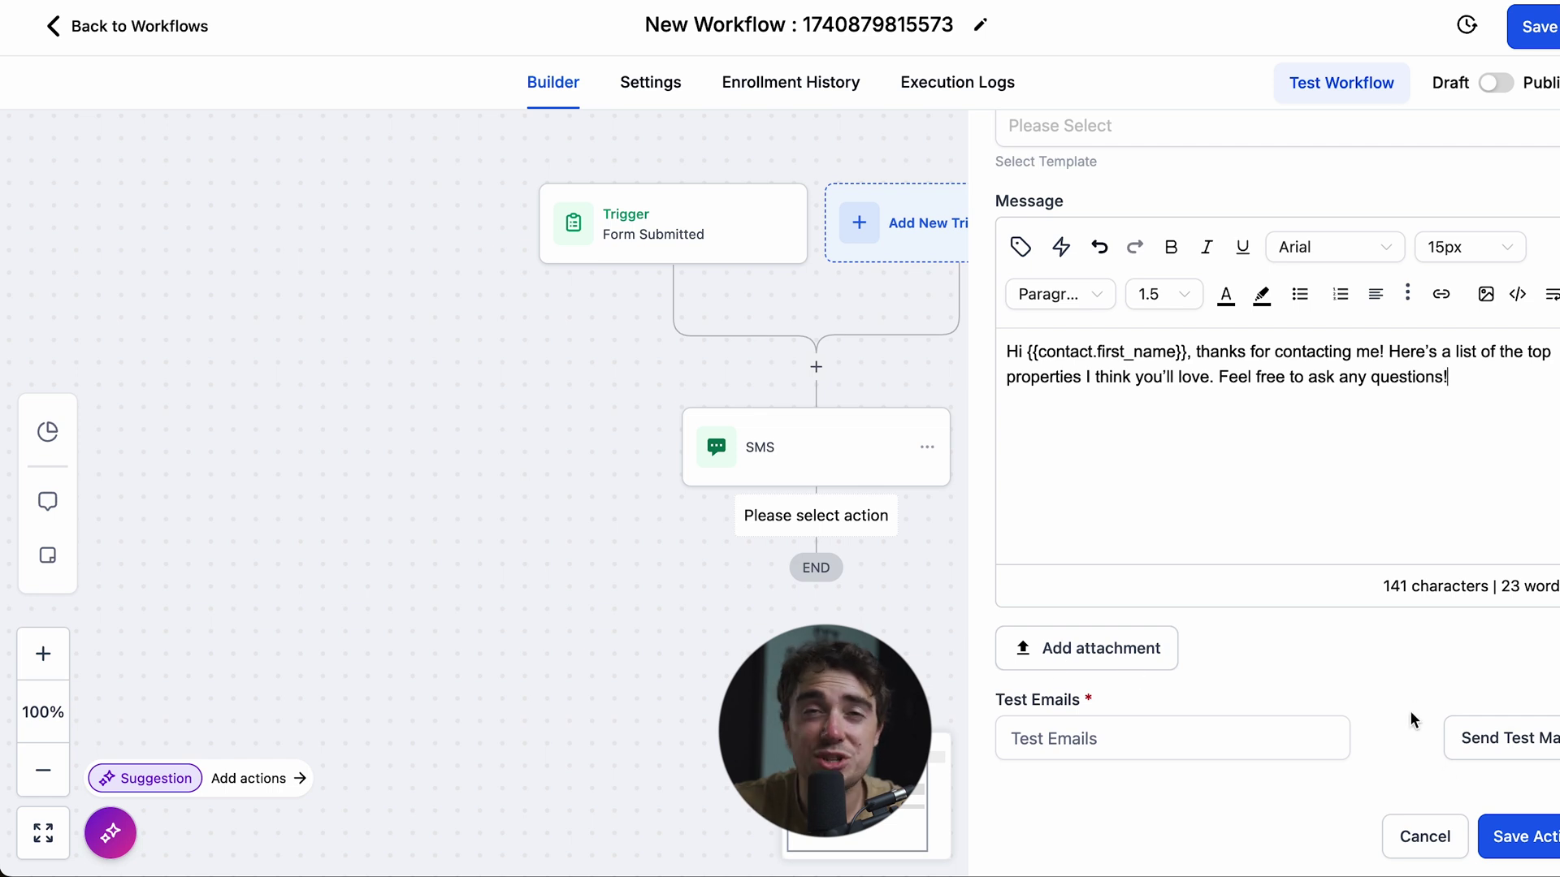
{"action": "scroll", "coordinate": [1410, 710], "scroll_direction": "up", "scroll_amount": 6}
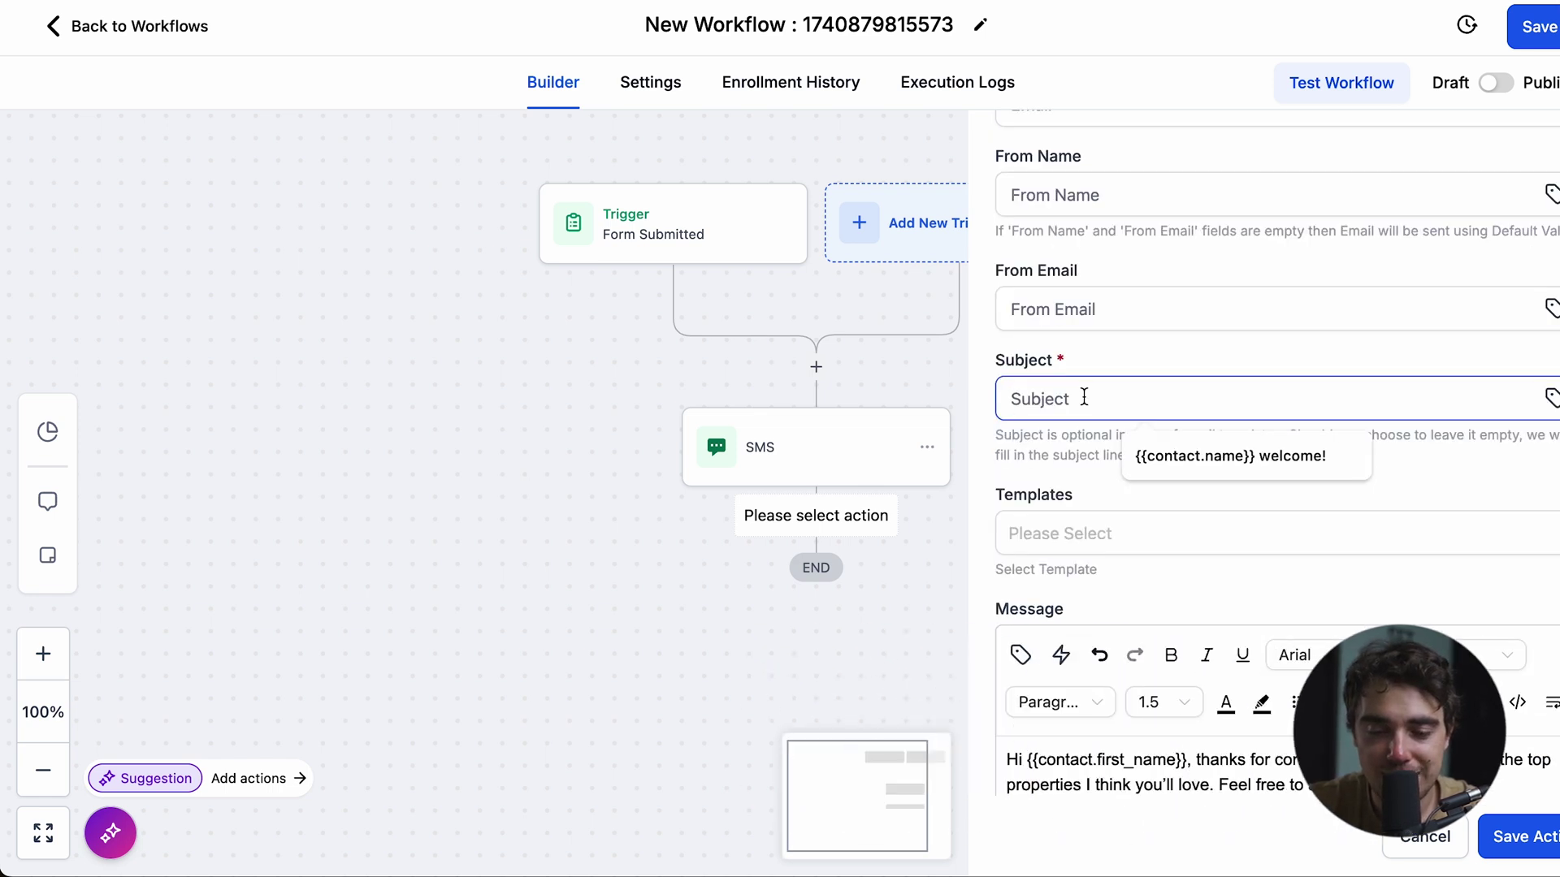
{"action": "left_click", "coordinate": [1170, 457]}
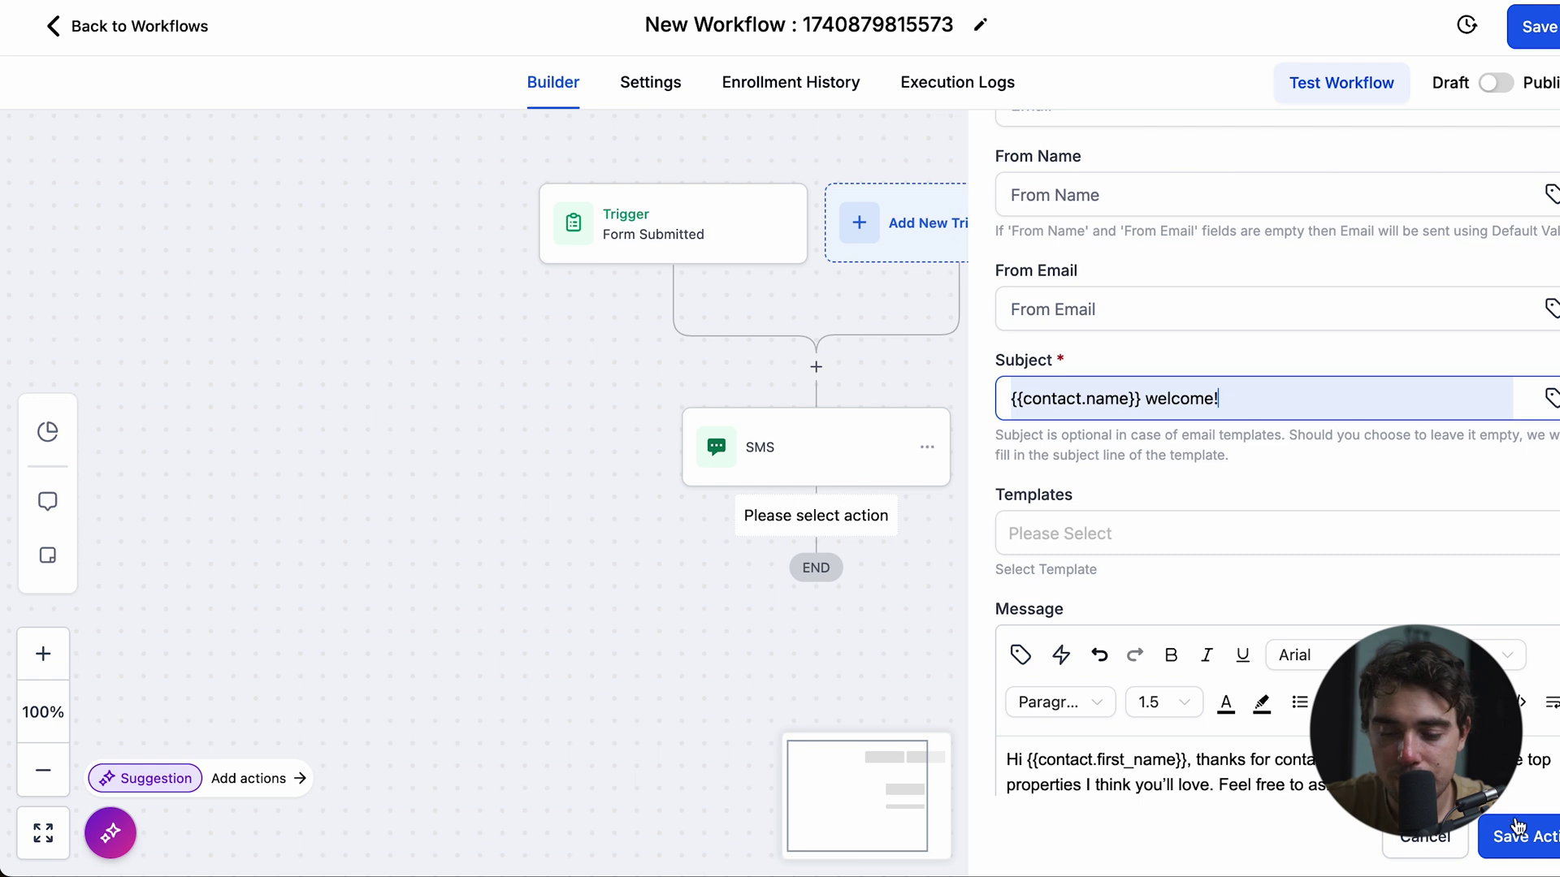
{"action": "left_click", "coordinate": [1505, 822]}
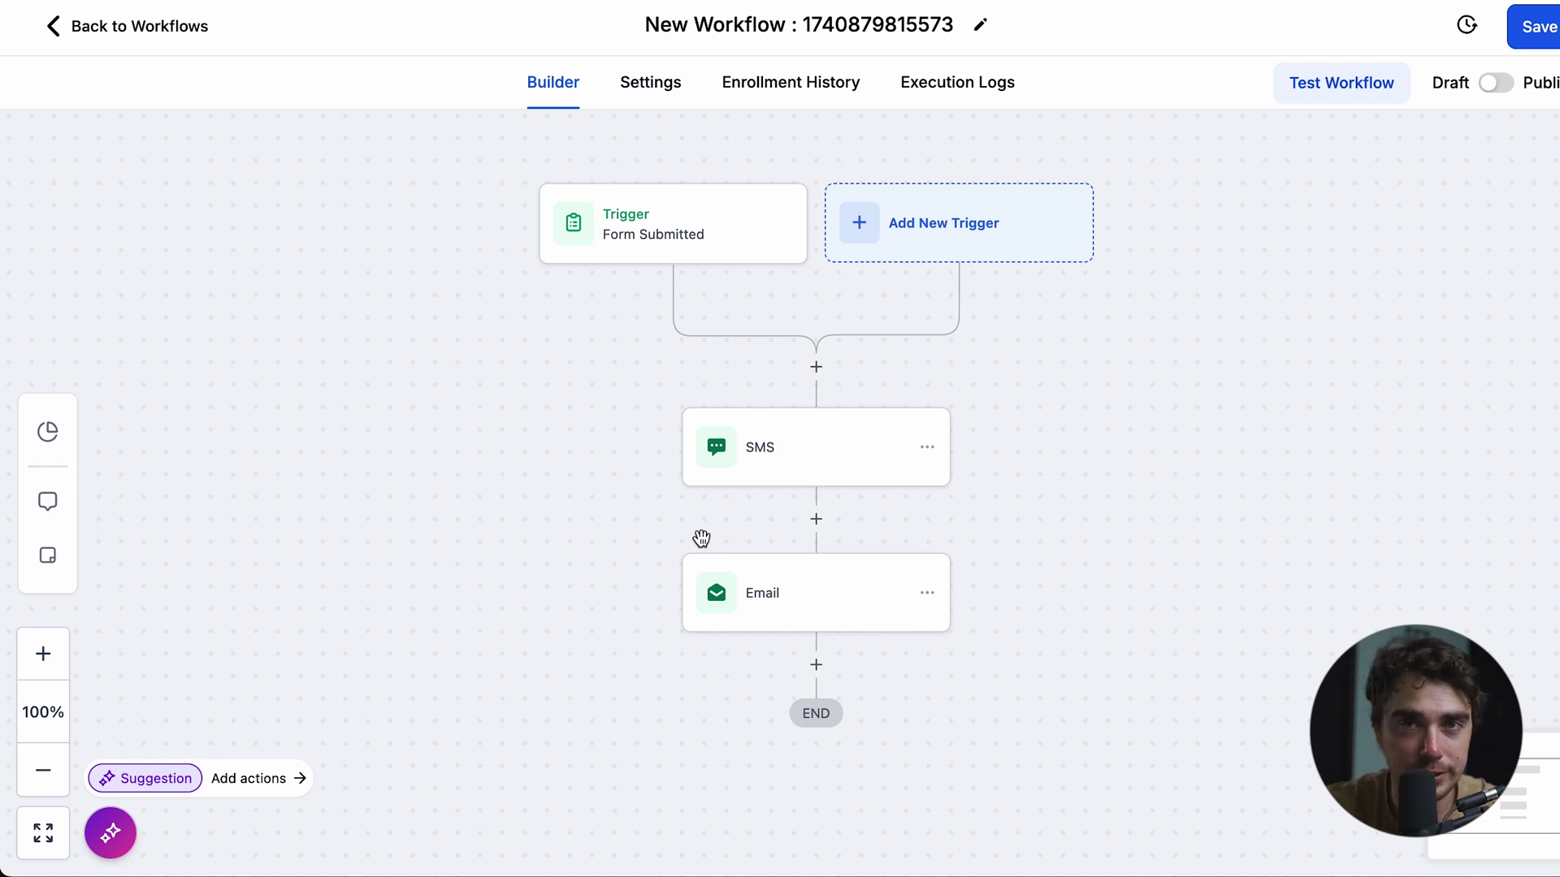
{"action": "left_click", "coordinate": [673, 235]}
{"action": "left_click", "coordinate": [694, 480]}
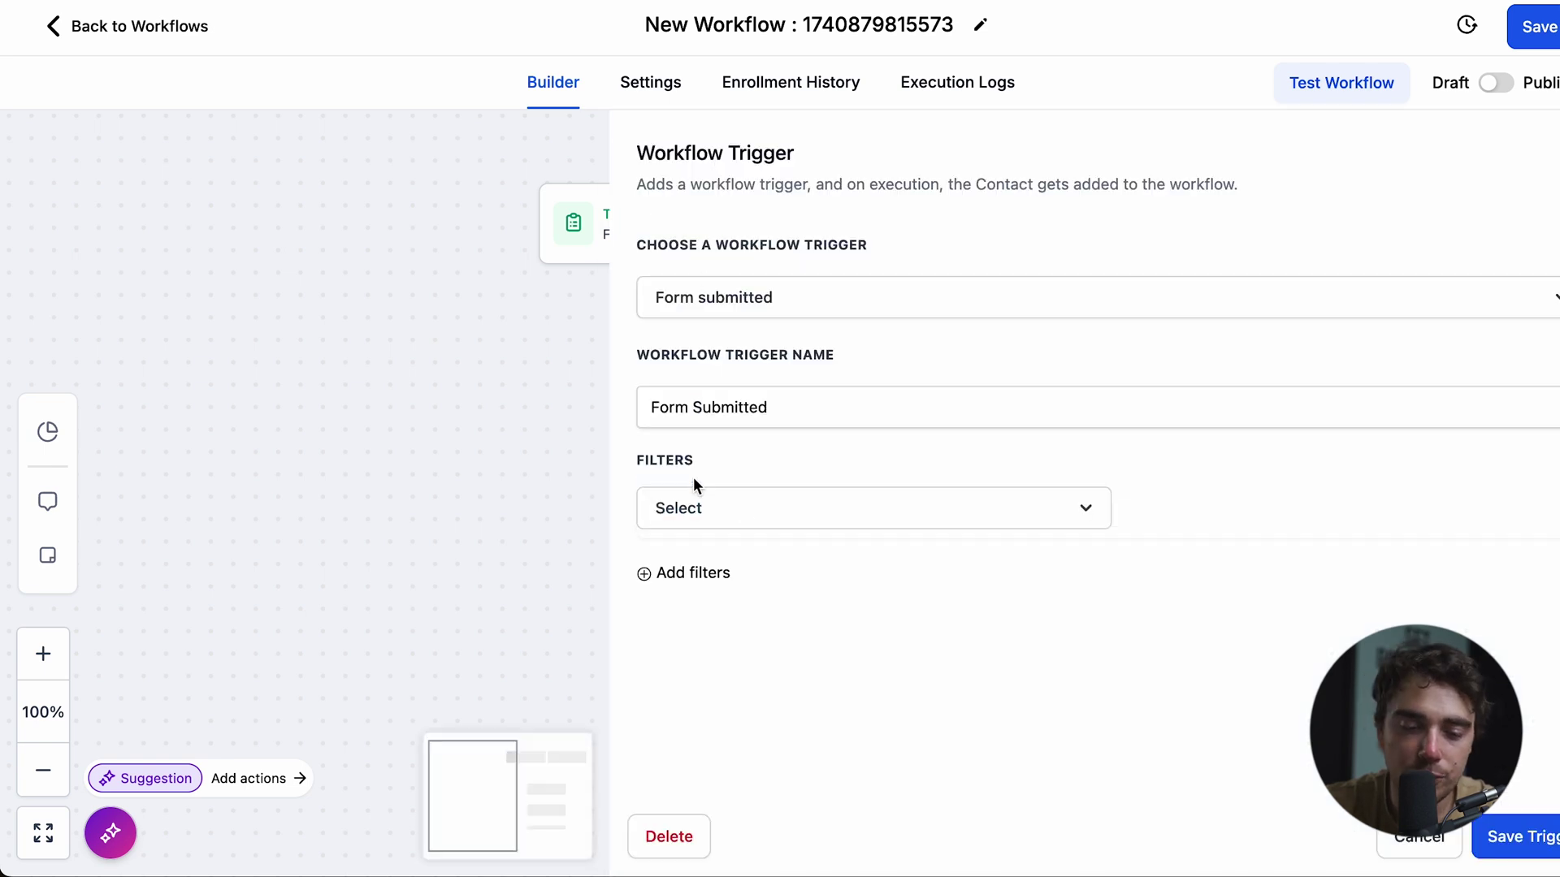
{"action": "left_click", "coordinate": [745, 513]}
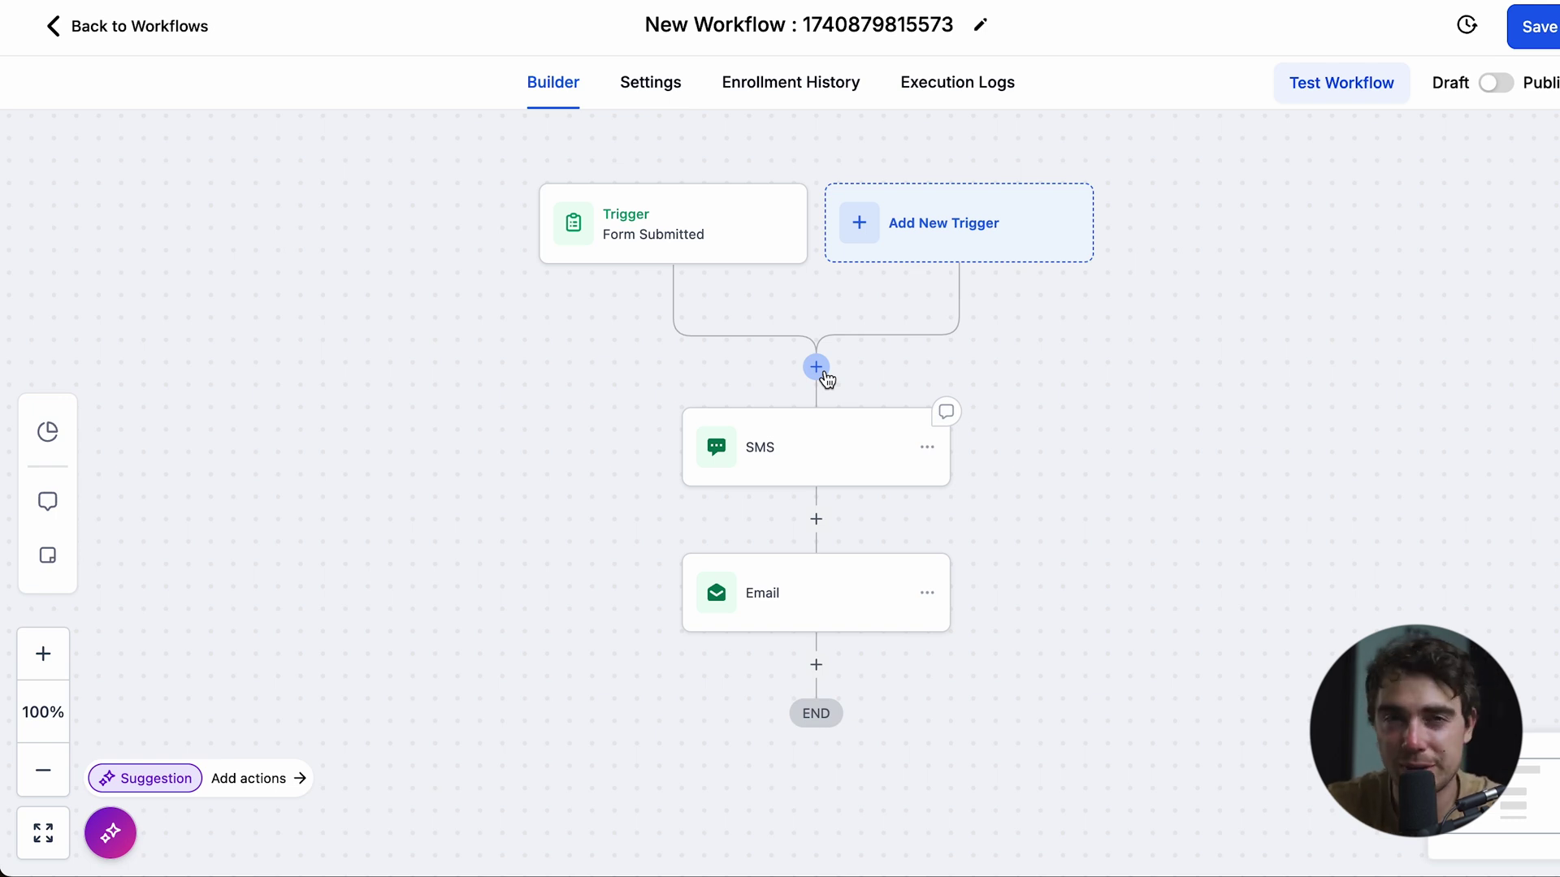
- Insert an If / Else condition before the SMS that tests Contact Details > Full Name
{"action": "left_click", "coordinate": [822, 372]}
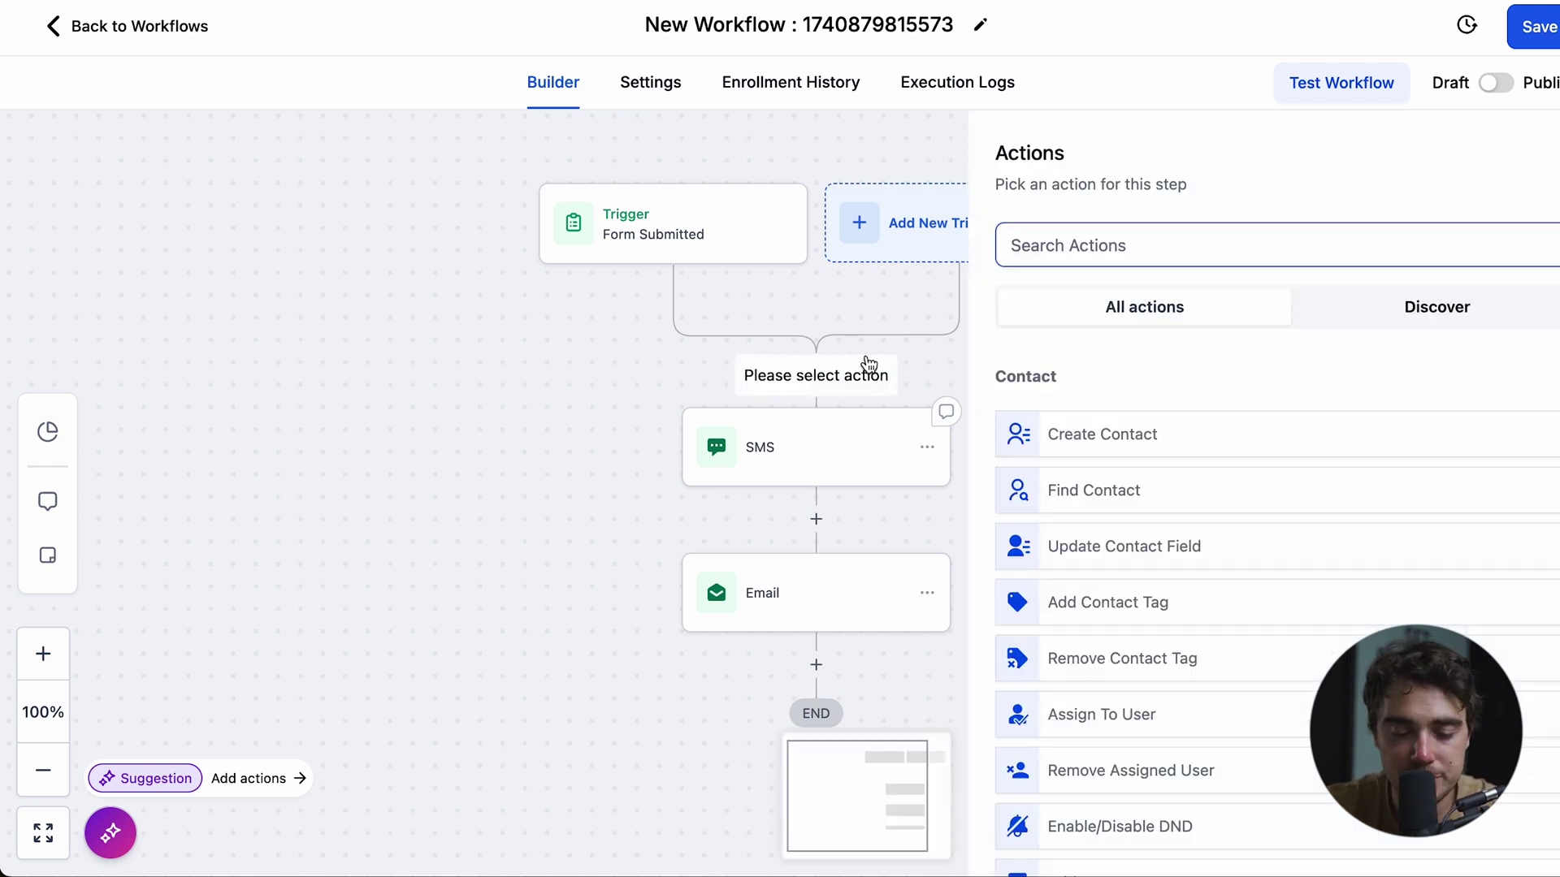
{"action": "type", "text": "if"}
{"action": "left_click", "coordinate": [1089, 436]}
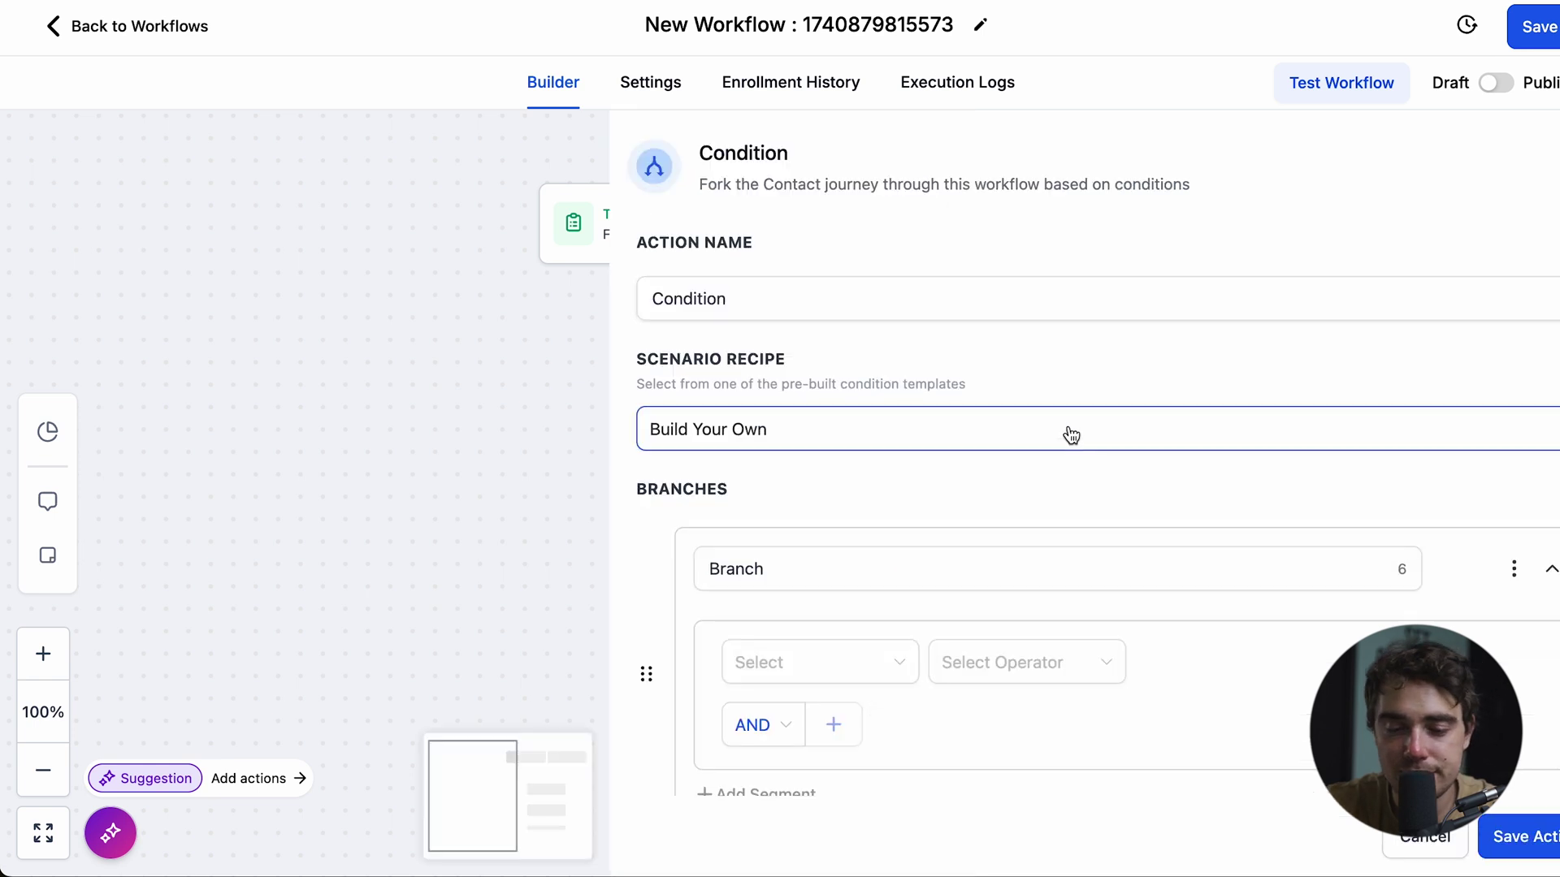
{"action": "scroll", "coordinate": [770, 388], "scroll_direction": "down", "scroll_amount": 4}
{"action": "left_click", "coordinate": [770, 388]}
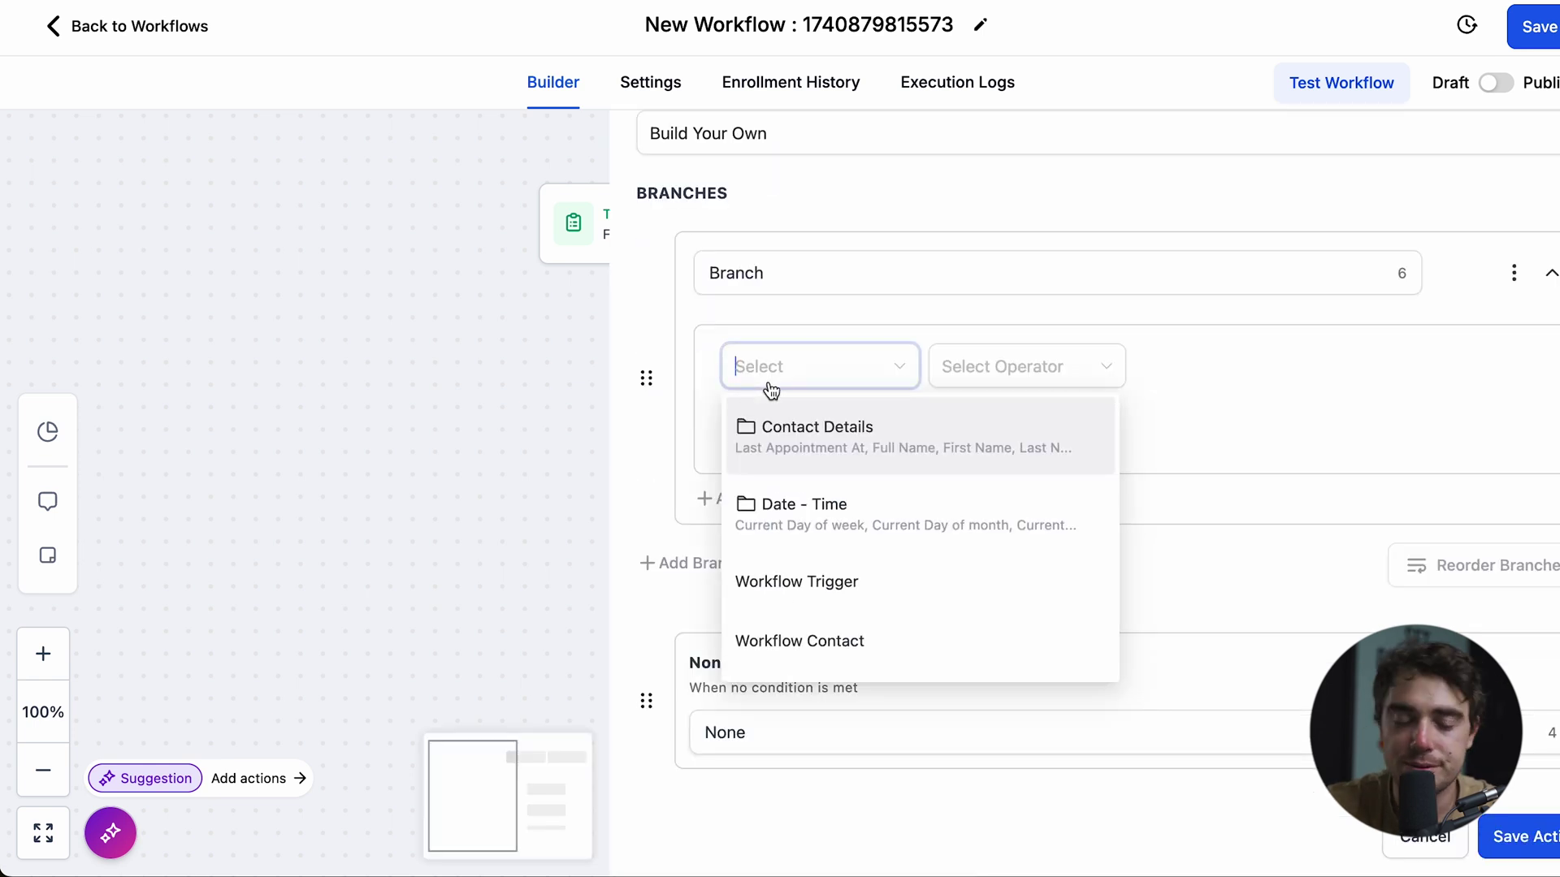
{"action": "left_click", "coordinate": [774, 447]}
{"action": "left_click", "coordinate": [772, 557]}
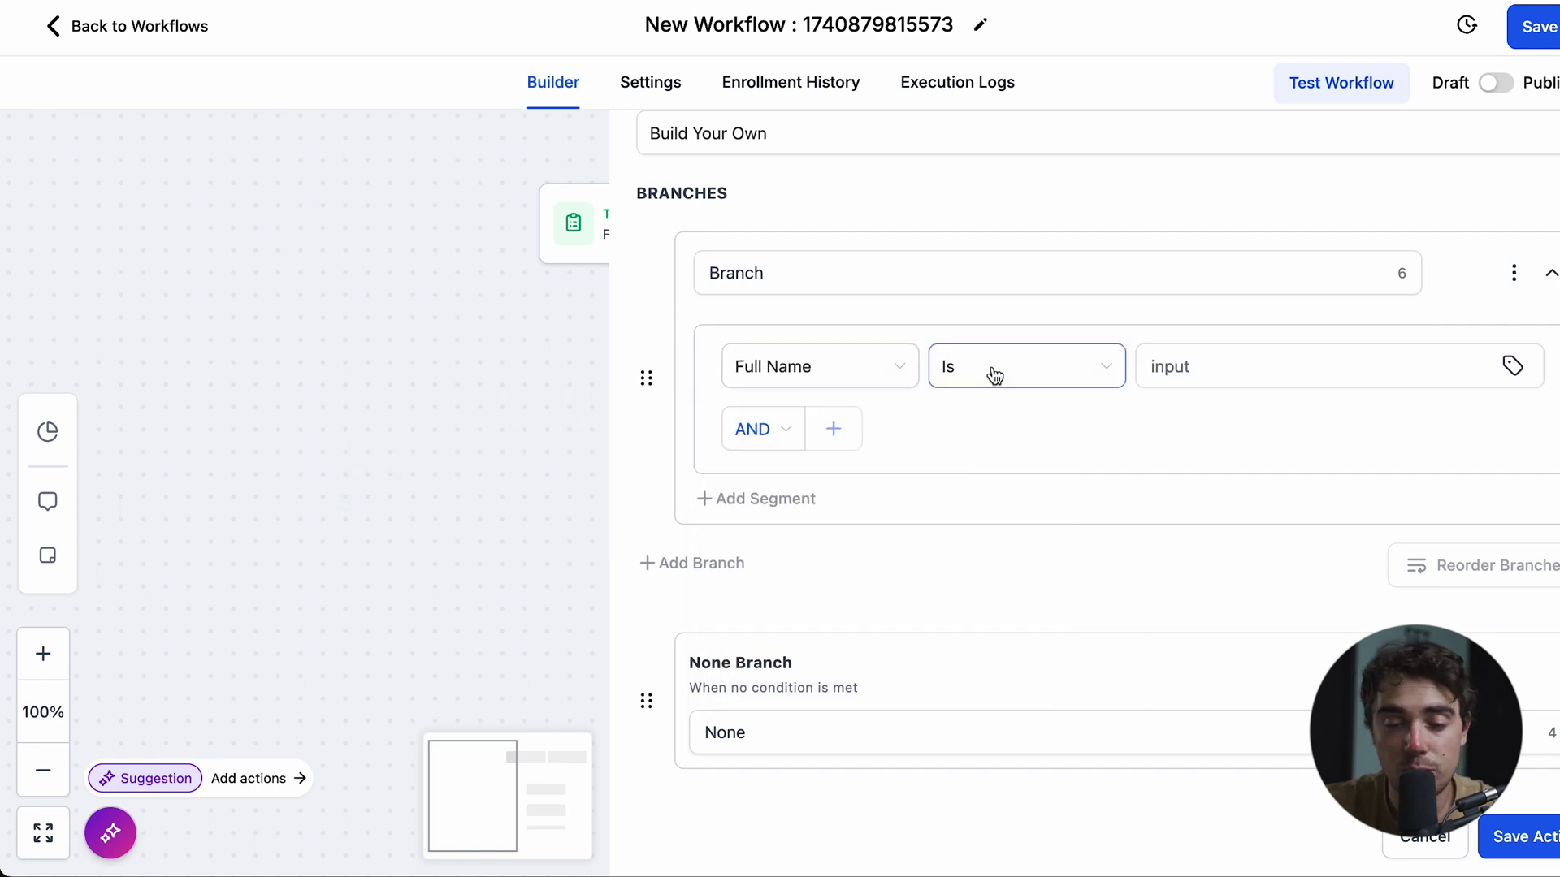
- Require Full Name to match a specific contact's name, keep rules joined by AND, and save
{"action": "left_click", "coordinate": [1200, 362]}
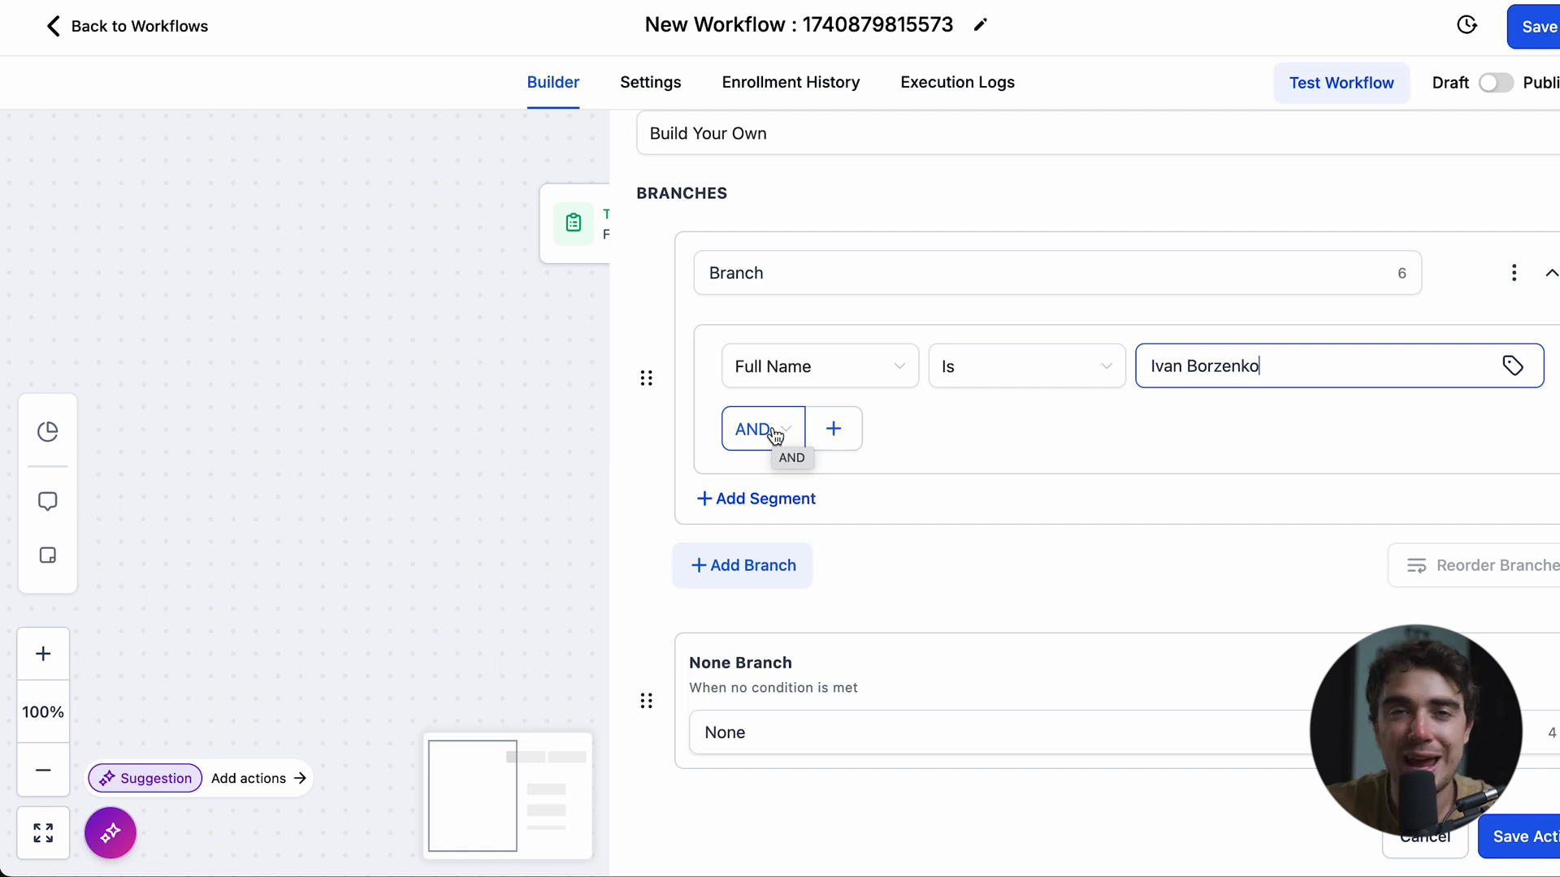
{"action": "left_click", "coordinate": [775, 437]}
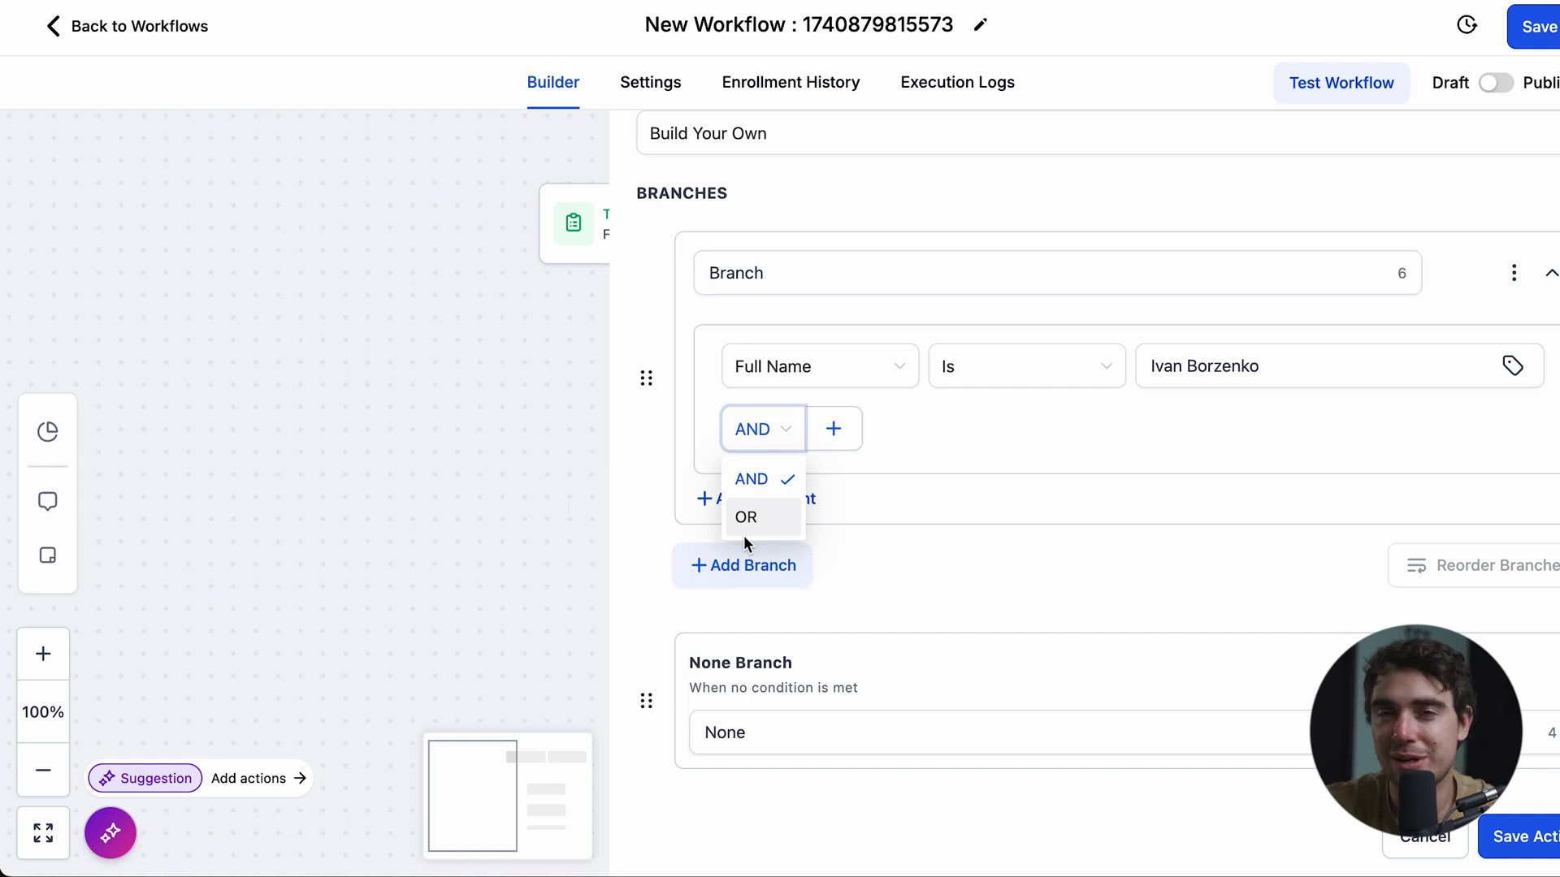
{"action": "left_click", "coordinate": [1279, 587]}
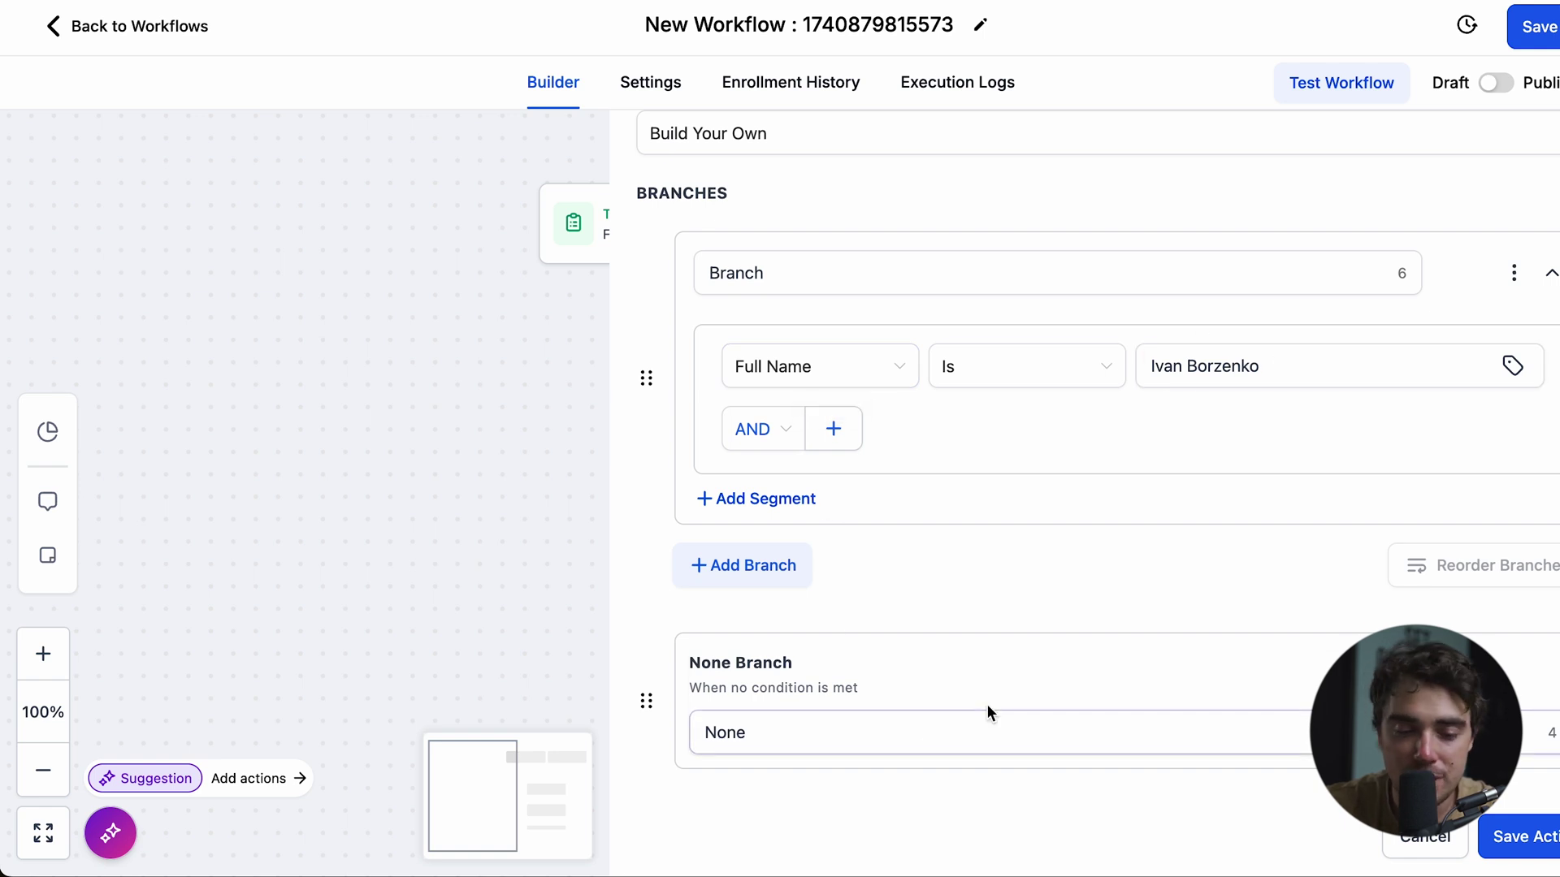
{"action": "left_click", "coordinate": [1553, 842]}
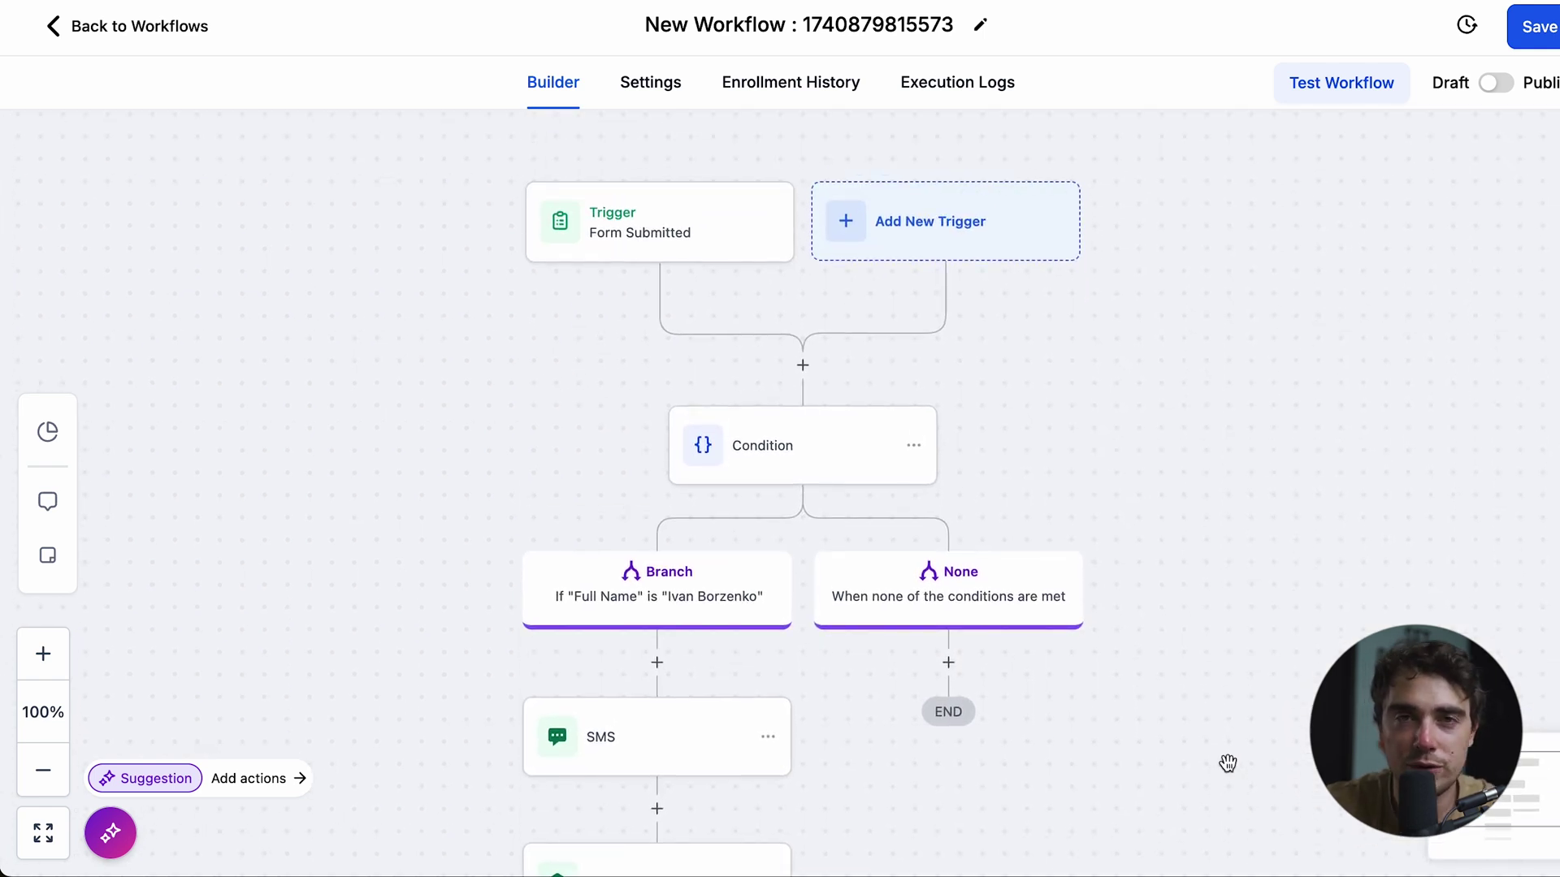
- Review the branched workflow on the canvas and save it
{"action": "scroll", "coordinate": [661, 501], "scroll_direction": "down", "scroll_amount": 3}
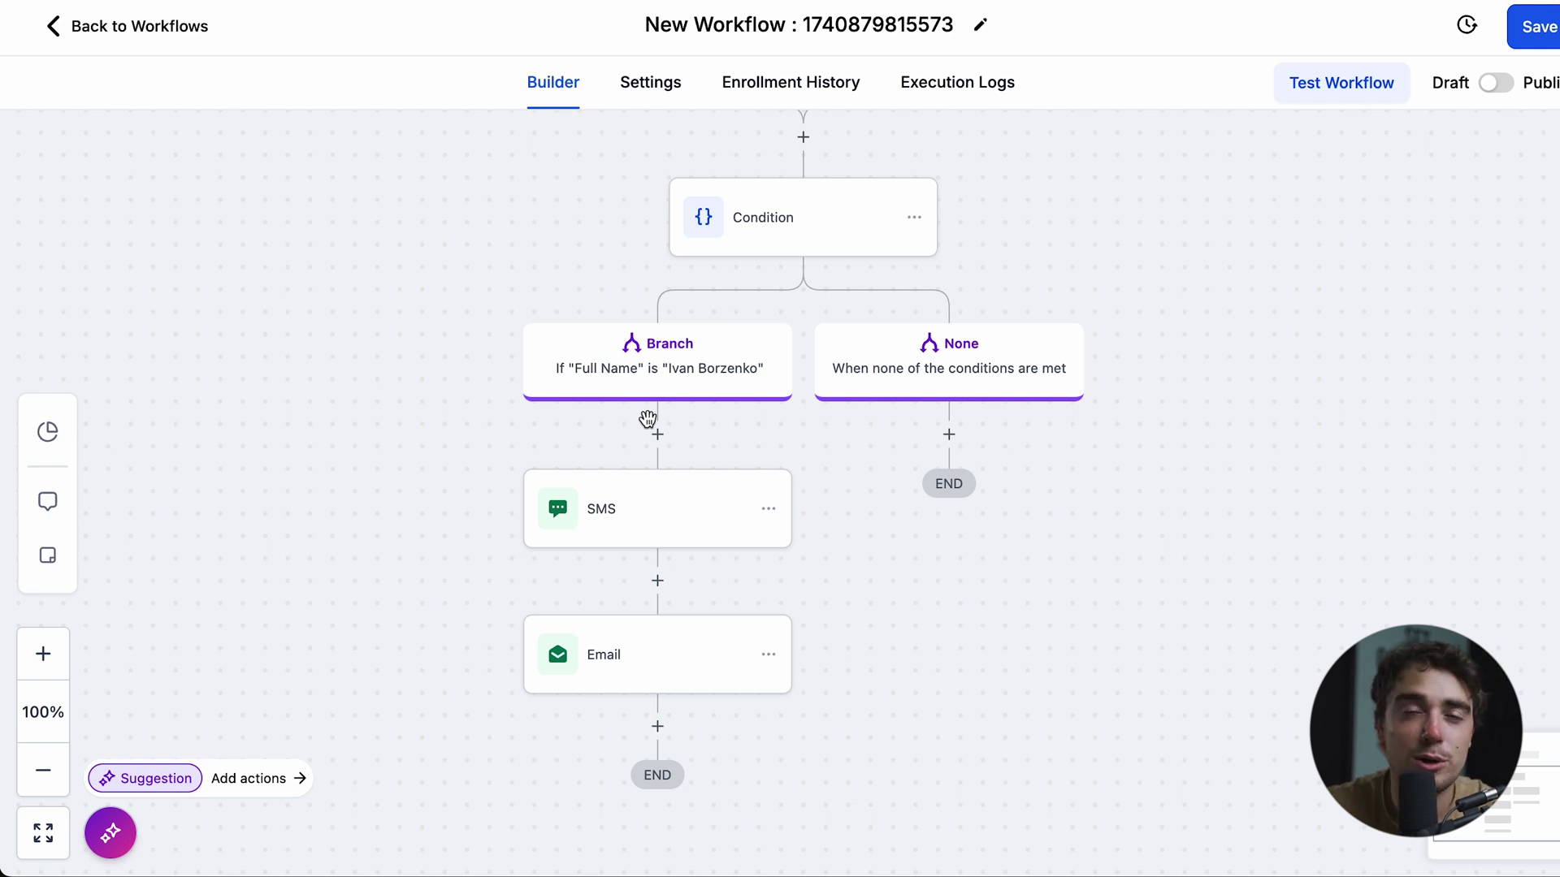
{"action": "left_click", "coordinate": [1538, 26]}
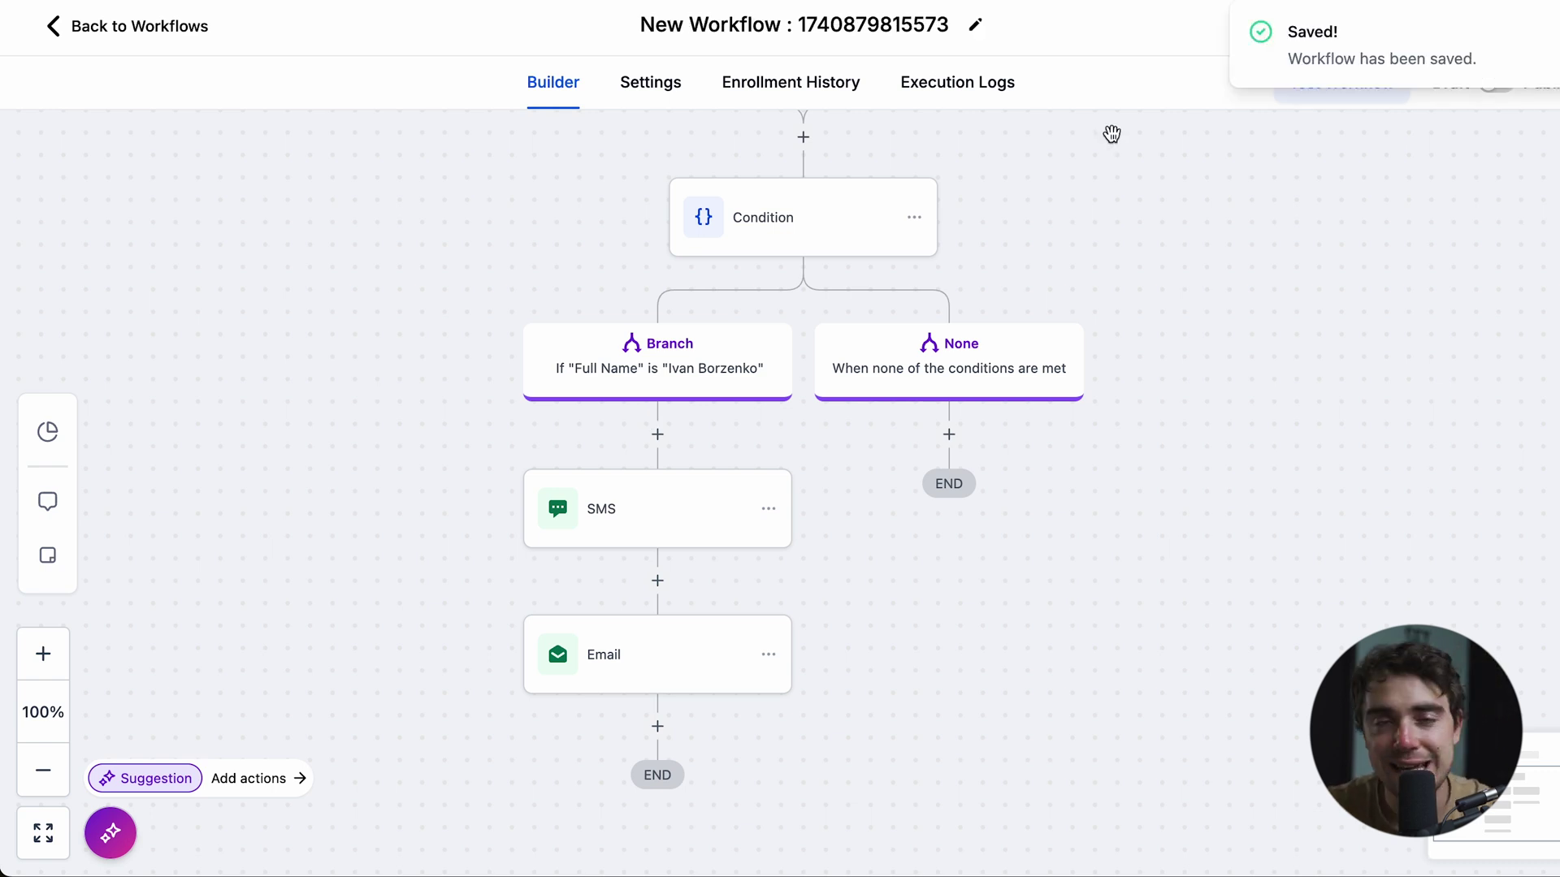
- Start another new workflow from scratch from the workflows list
{"action": "left_click", "coordinate": [104, 39]}
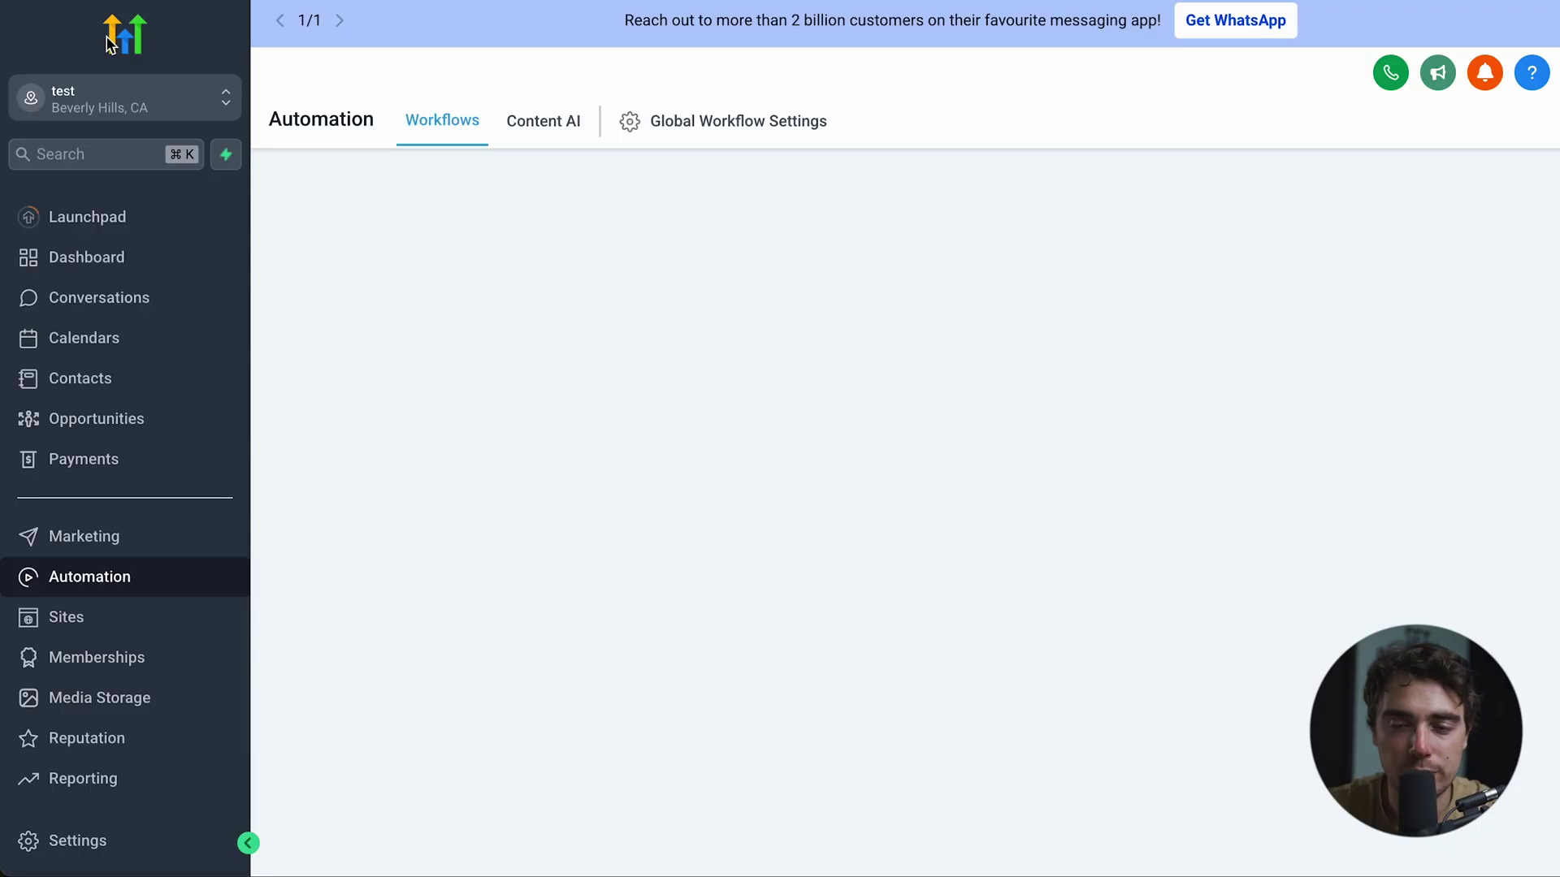
{"action": "left_click", "coordinate": [1446, 208]}
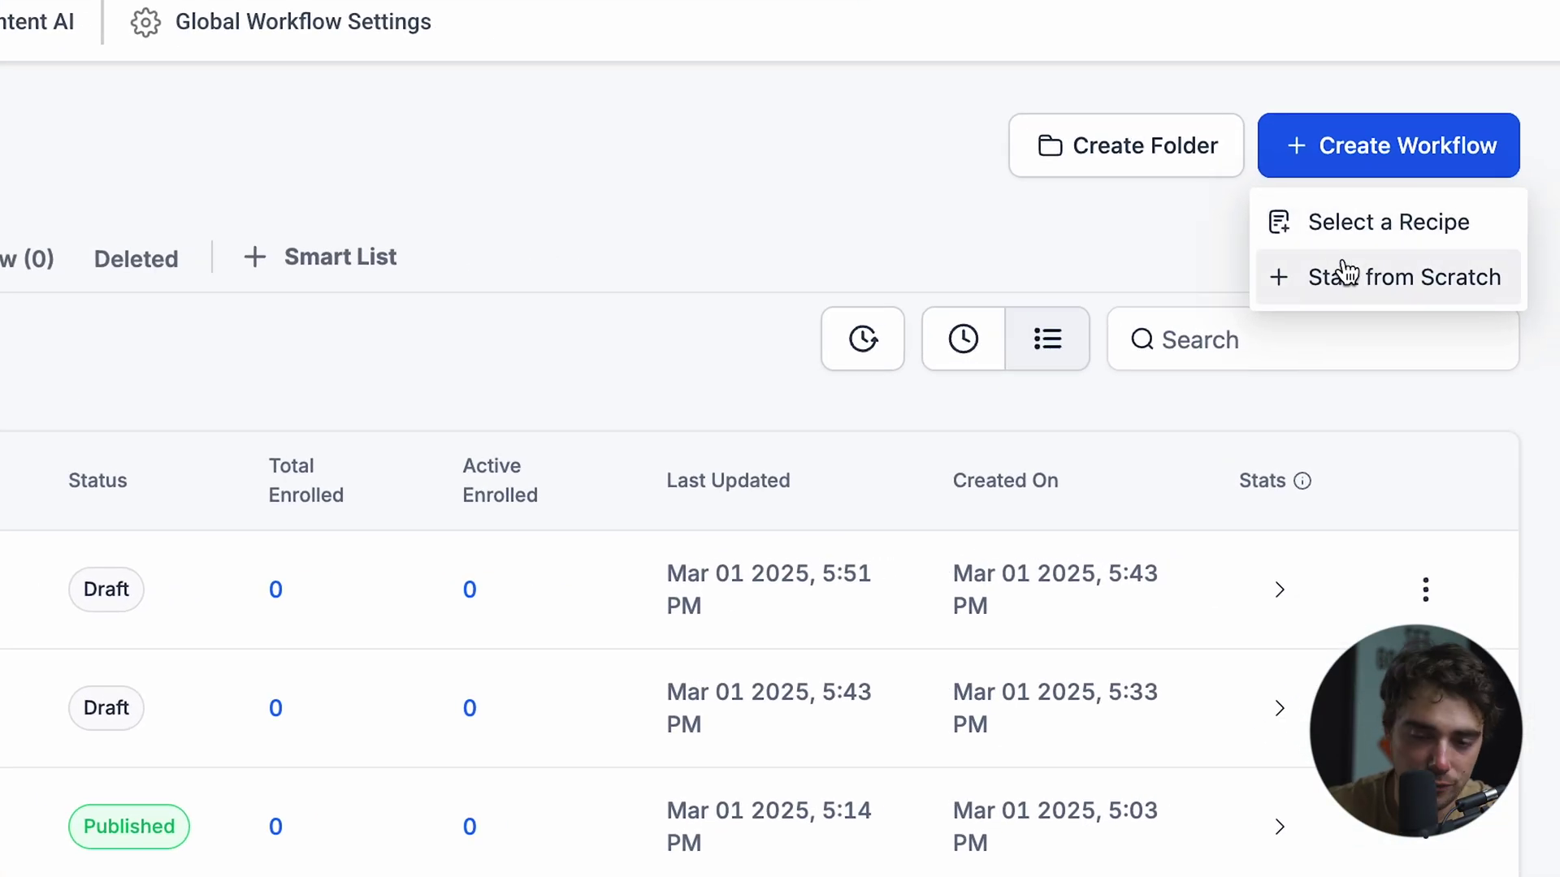
{"action": "left_click", "coordinate": [1450, 295]}
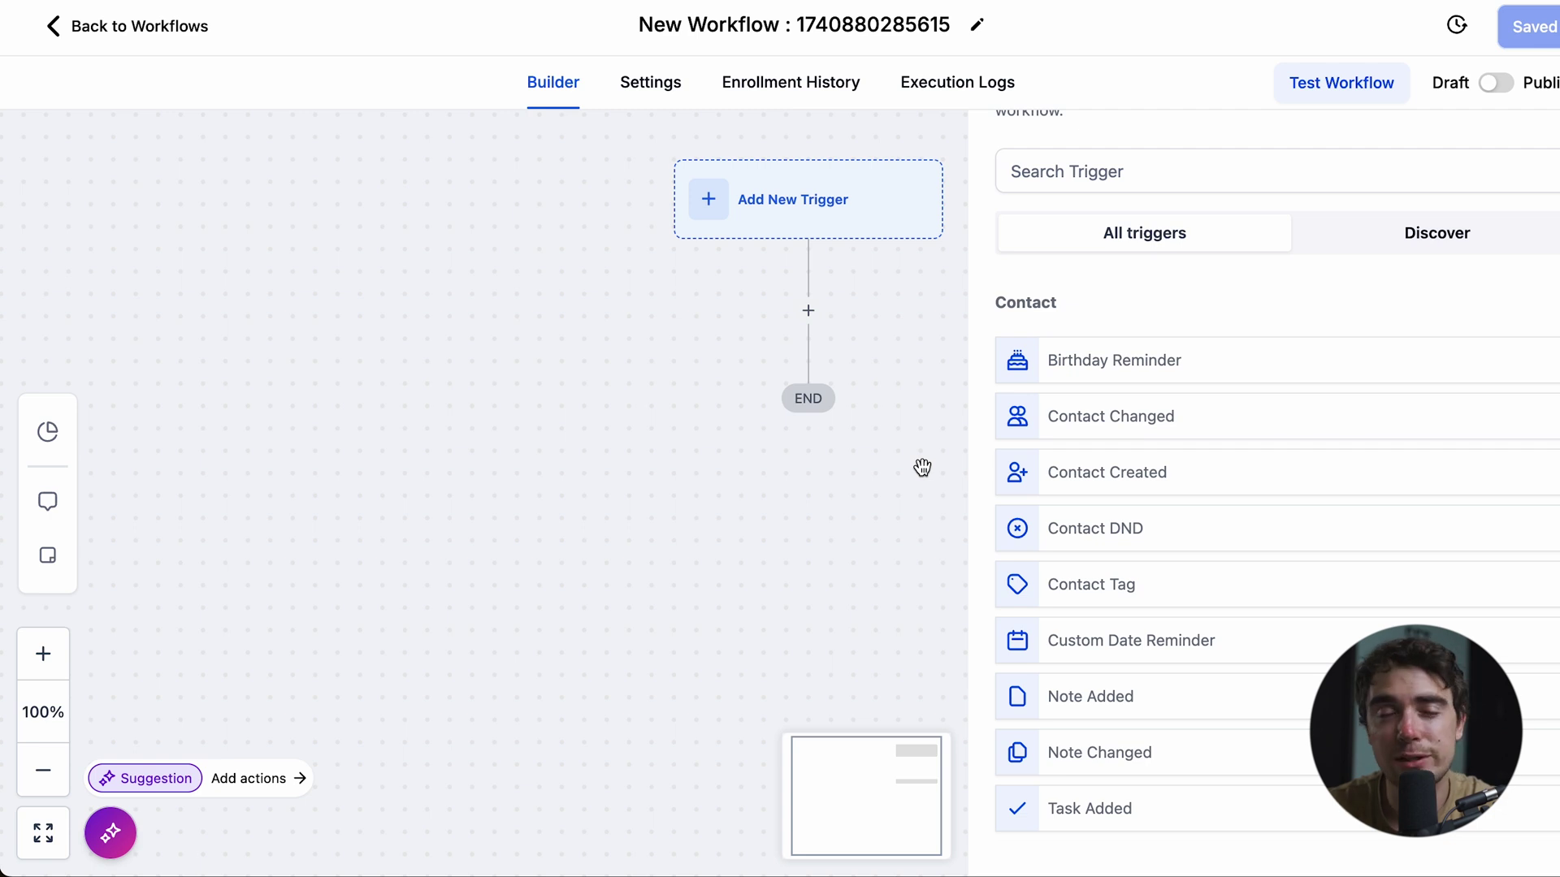
- Set Opportunity Created as the workflow trigger and save it
{"action": "left_click", "coordinate": [1012, 167]}
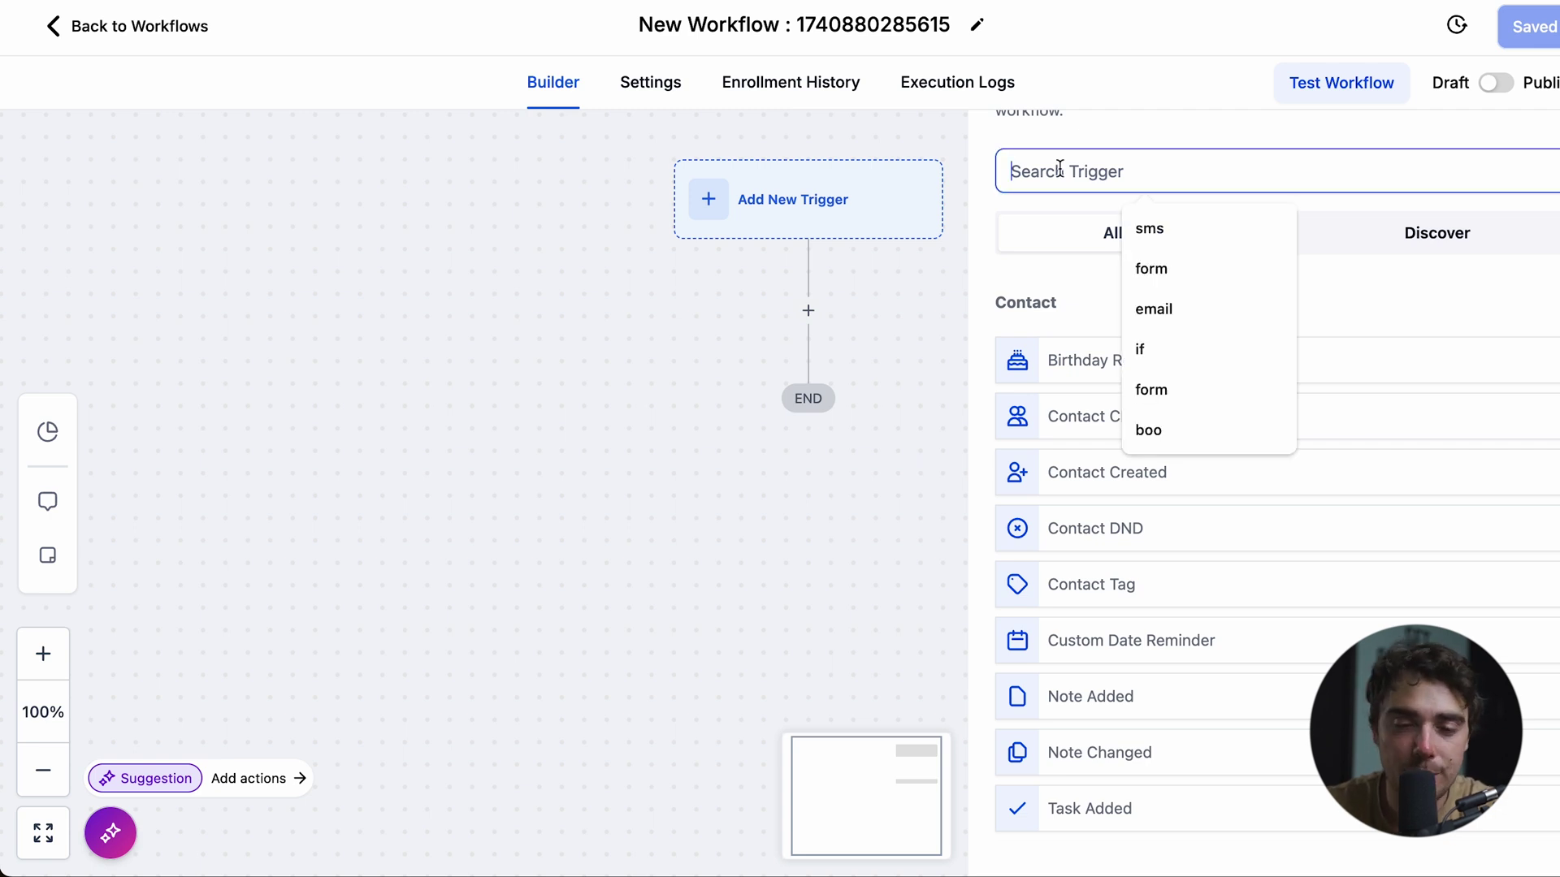
{"action": "type", "text": "opp"}
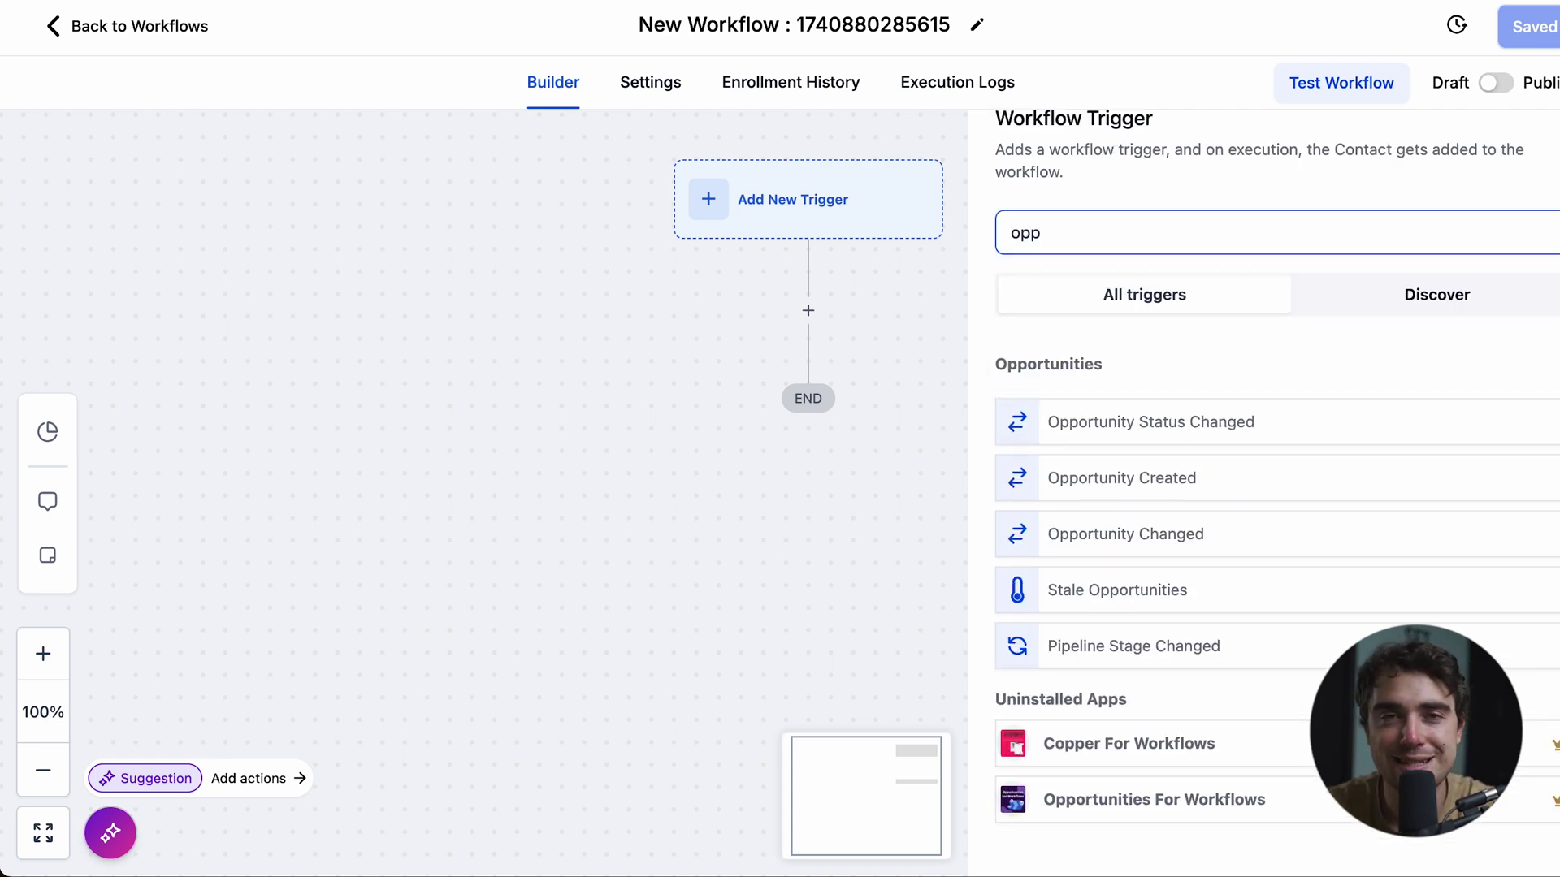
{"action": "left_click", "coordinate": [1088, 488]}
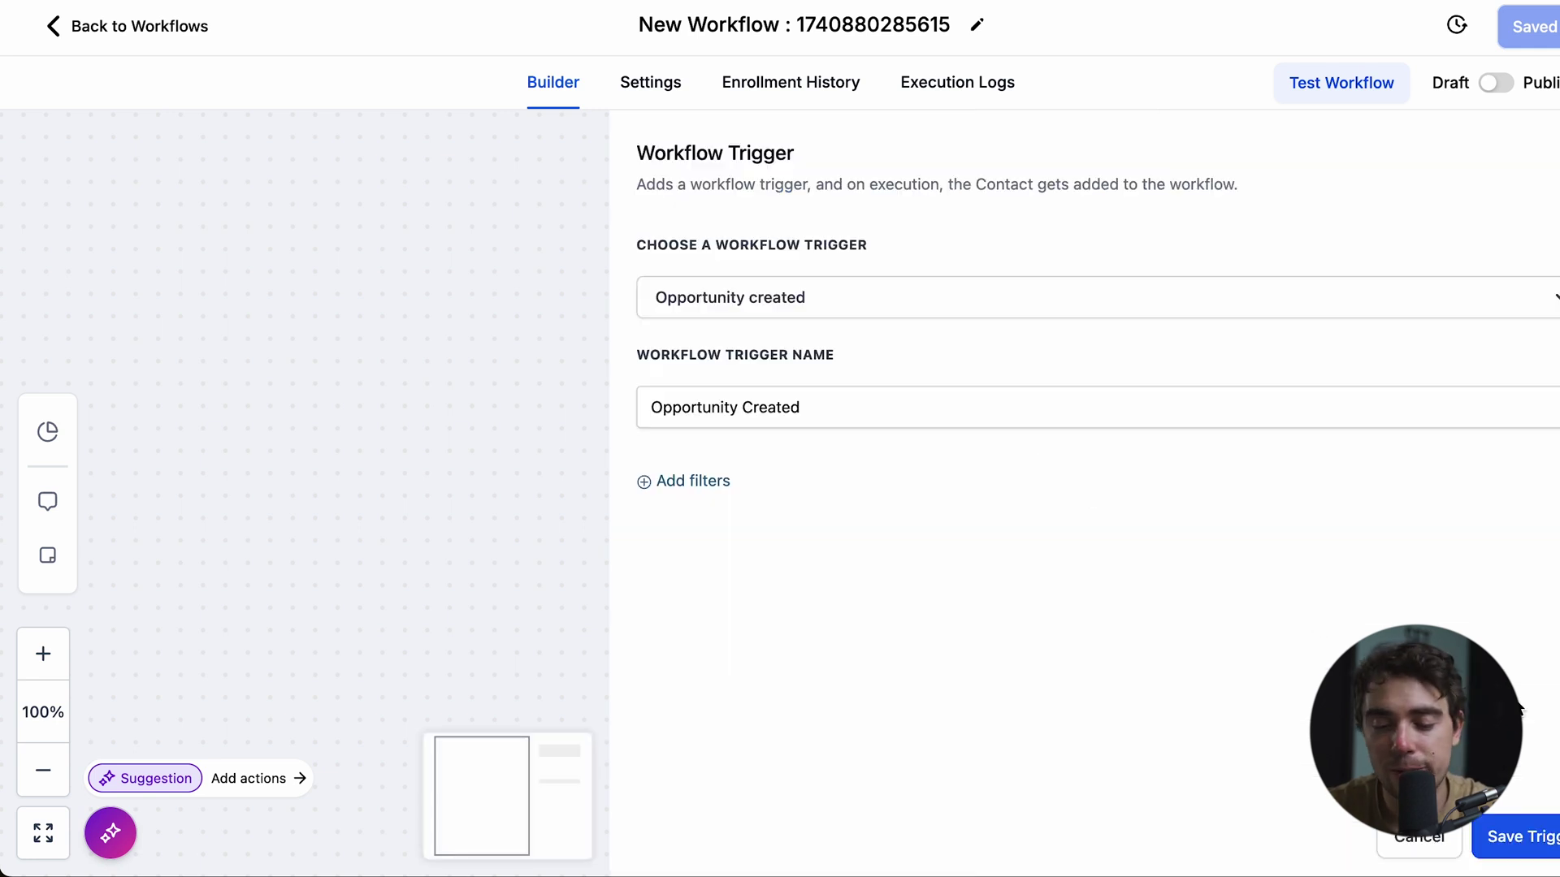
{"action": "left_click", "coordinate": [1538, 836]}
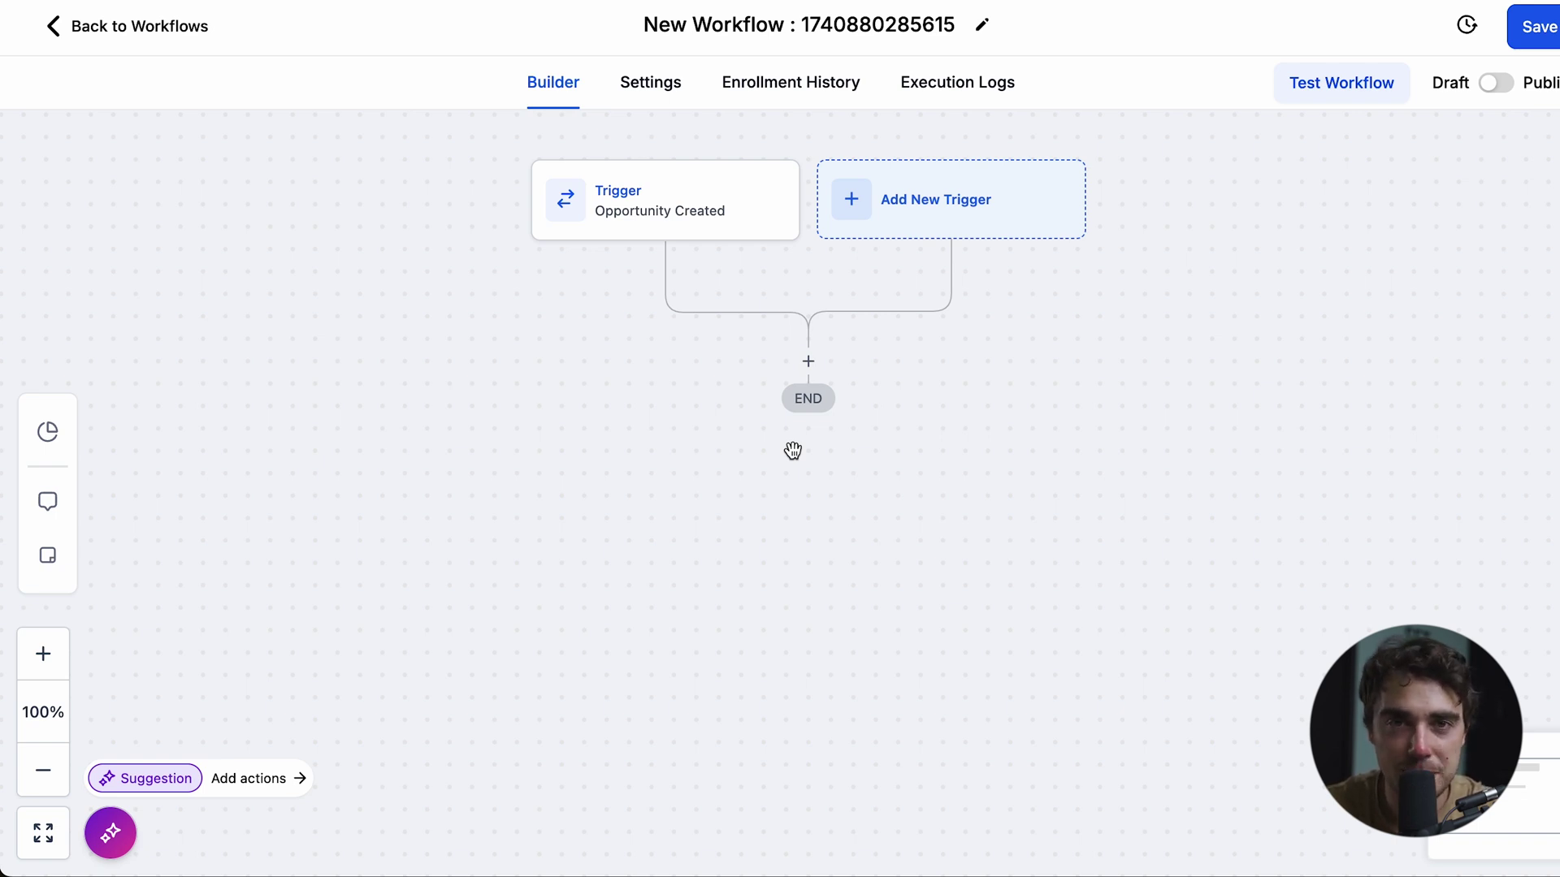
- Add a Manual Action To Call step after the trigger
{"action": "left_click", "coordinate": [810, 361]}
{"action": "type", "text": "call"}
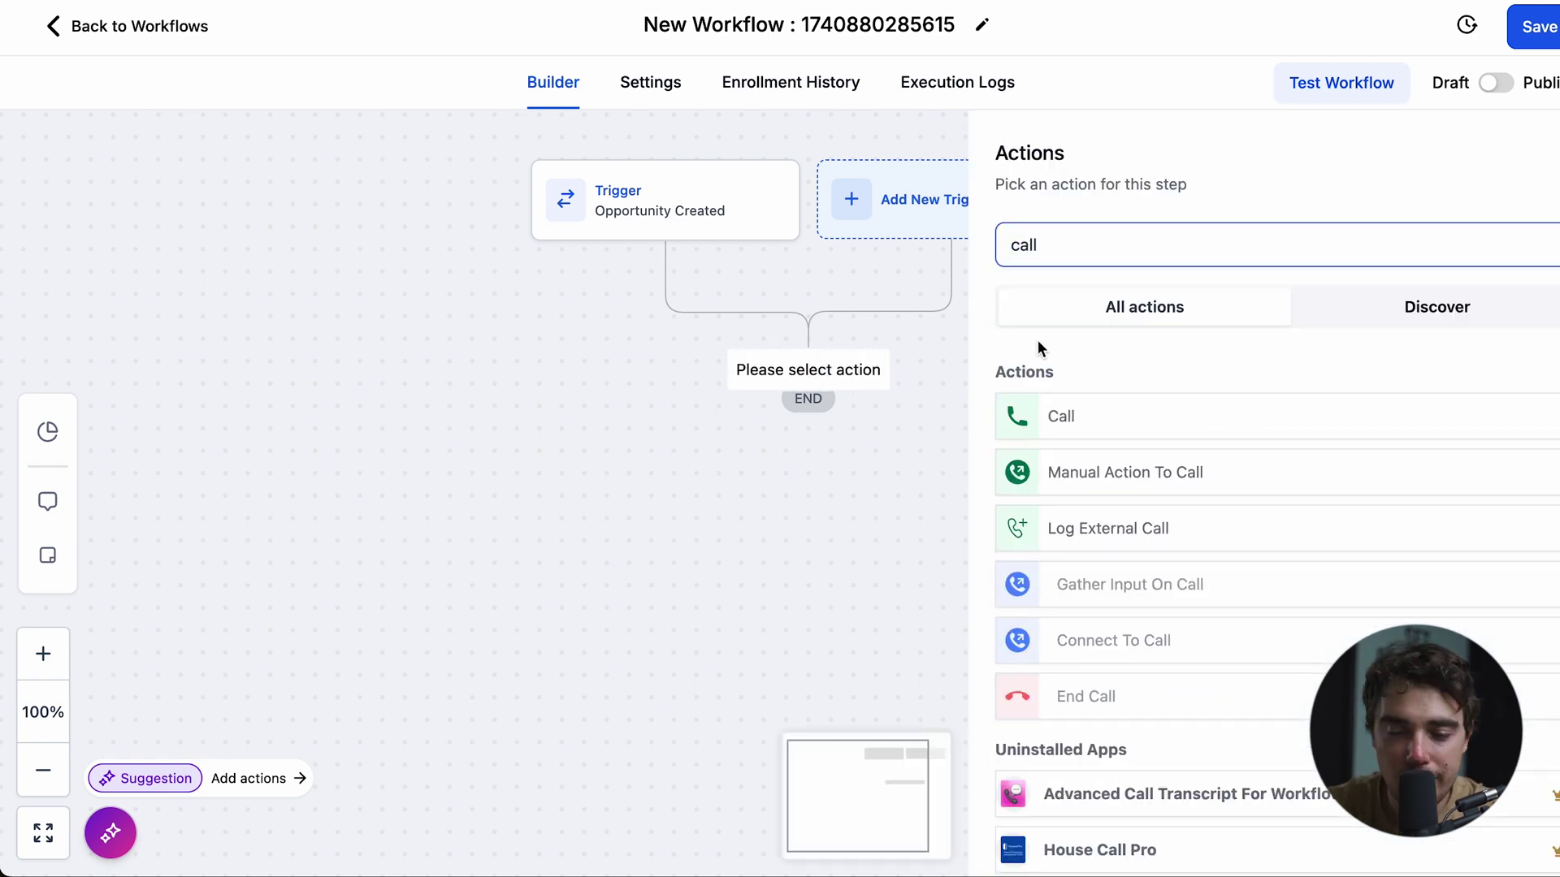
{"action": "left_click", "coordinate": [1081, 476]}
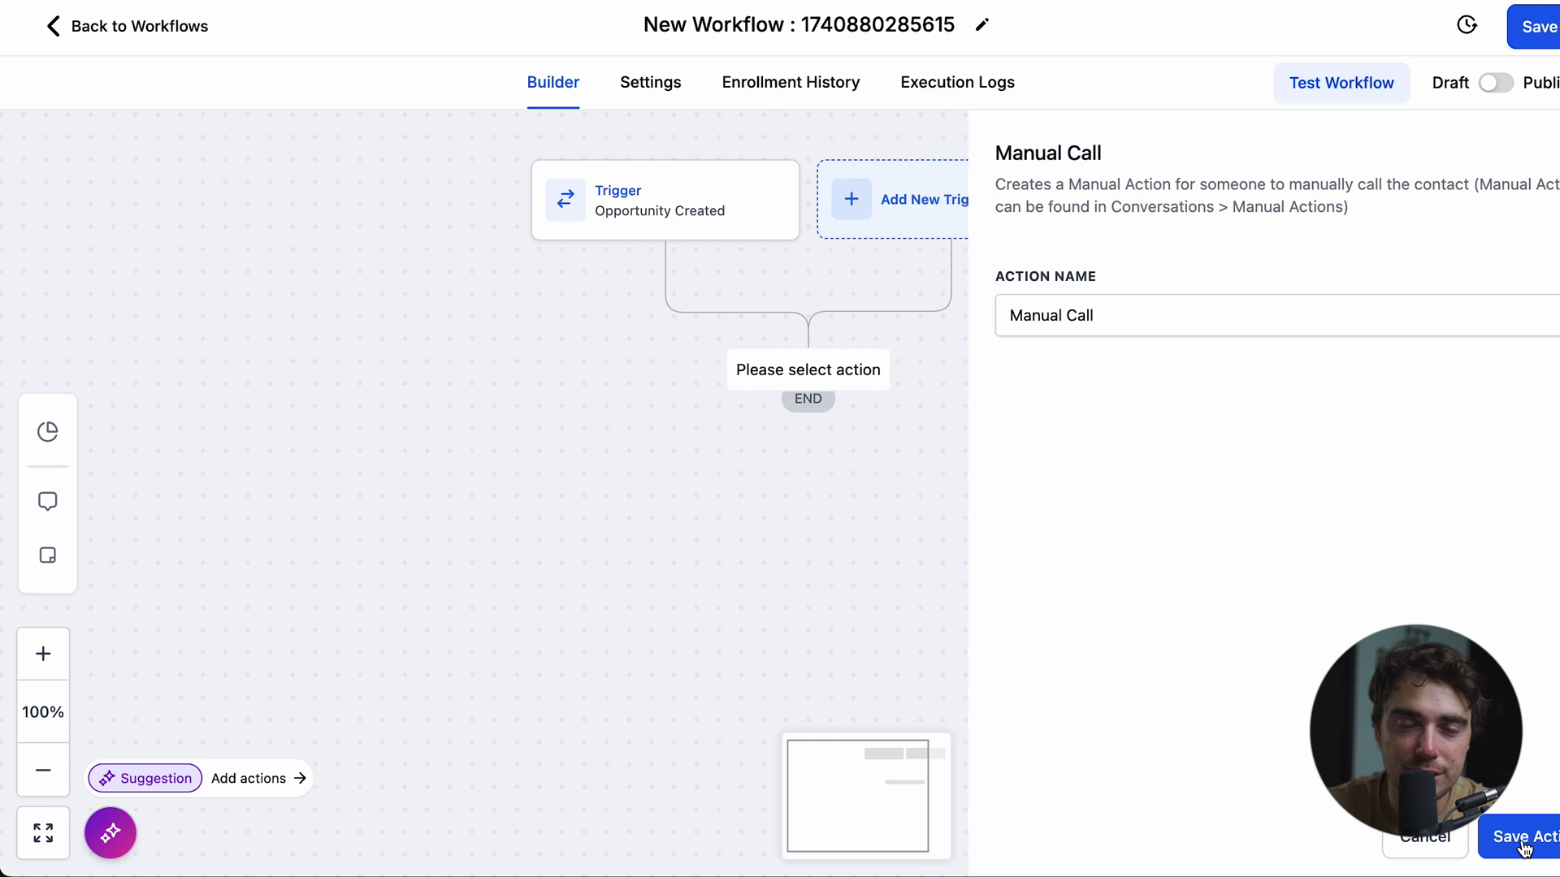
{"action": "left_click", "coordinate": [1522, 844]}
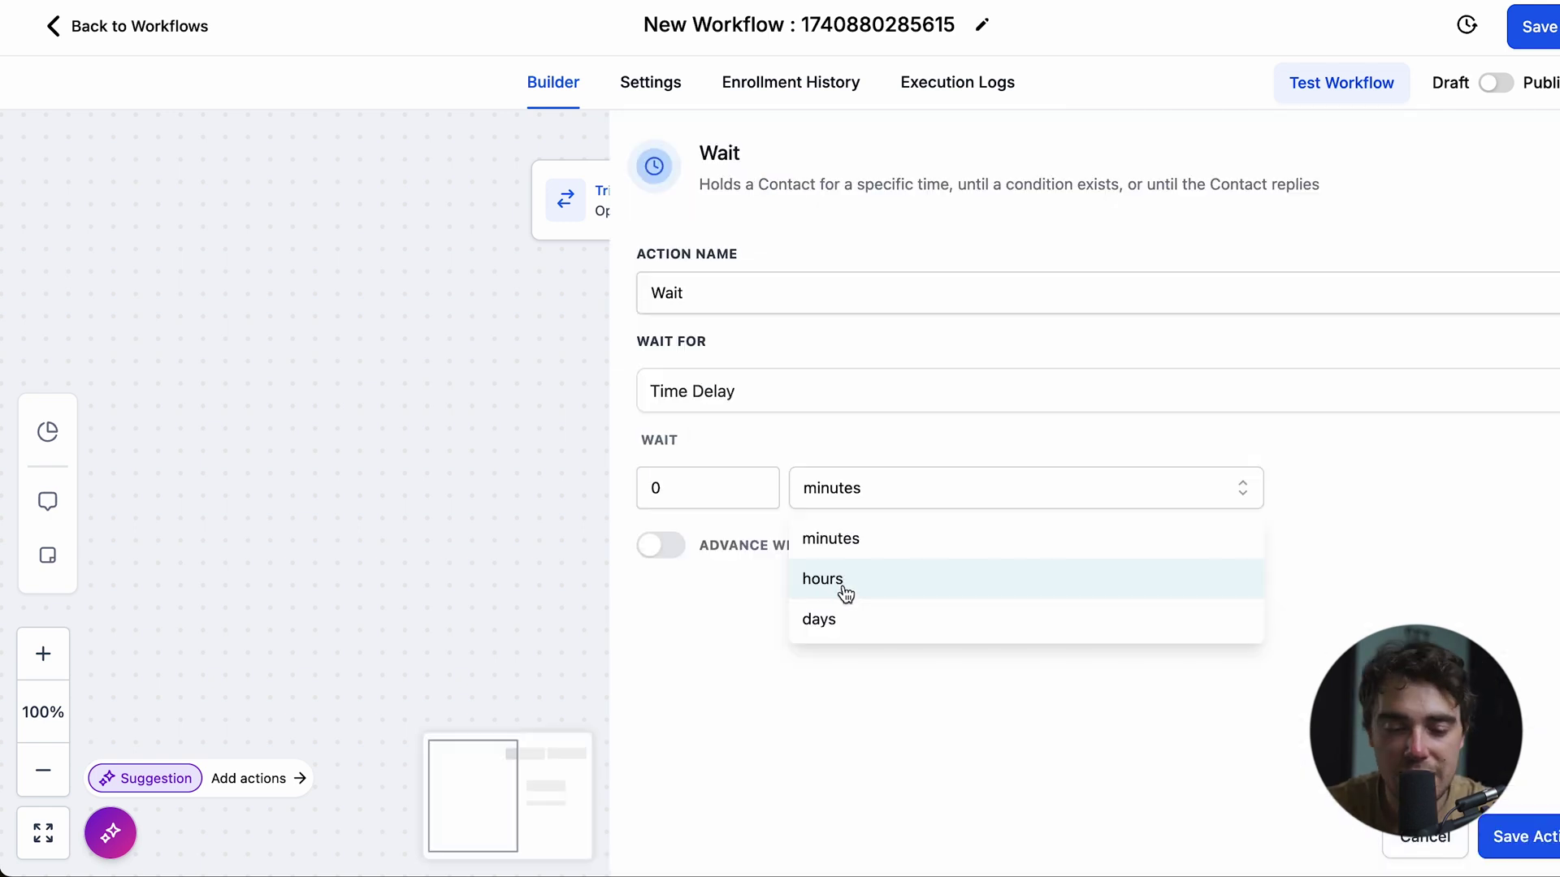
- Set the wait step to 1 day
{"action": "left_click", "coordinate": [828, 621]}
{"action": "double_click", "coordinate": [720, 509]}
{"action": "type", "text": "1"}
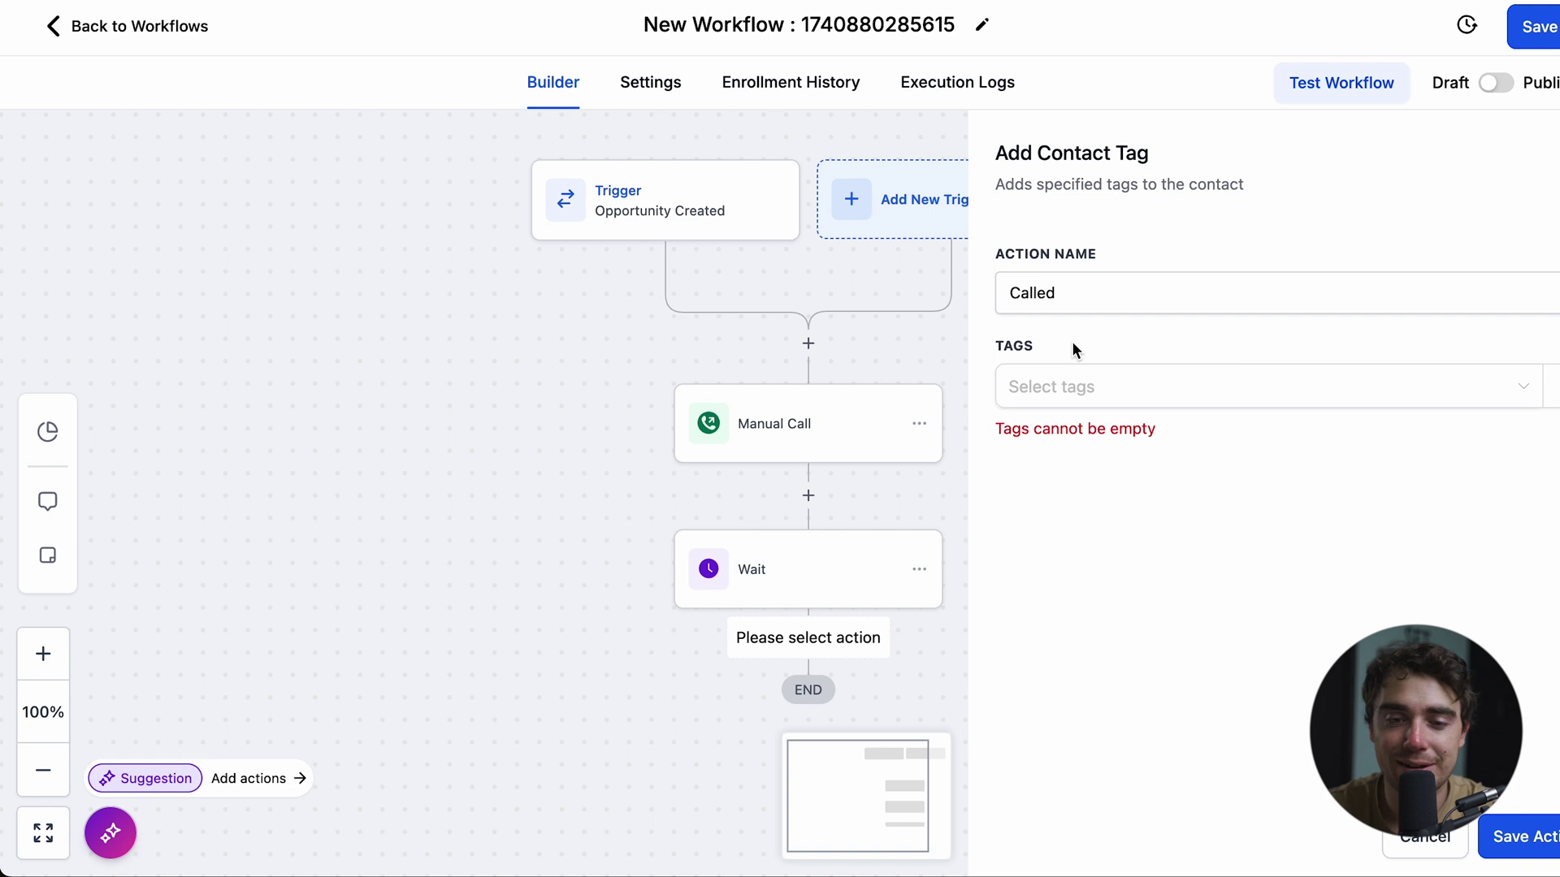
- Add a step tagging the contact with the new tag 'called'
{"action": "left_click", "coordinate": [1030, 385]}
{"action": "type", "text": "called"}
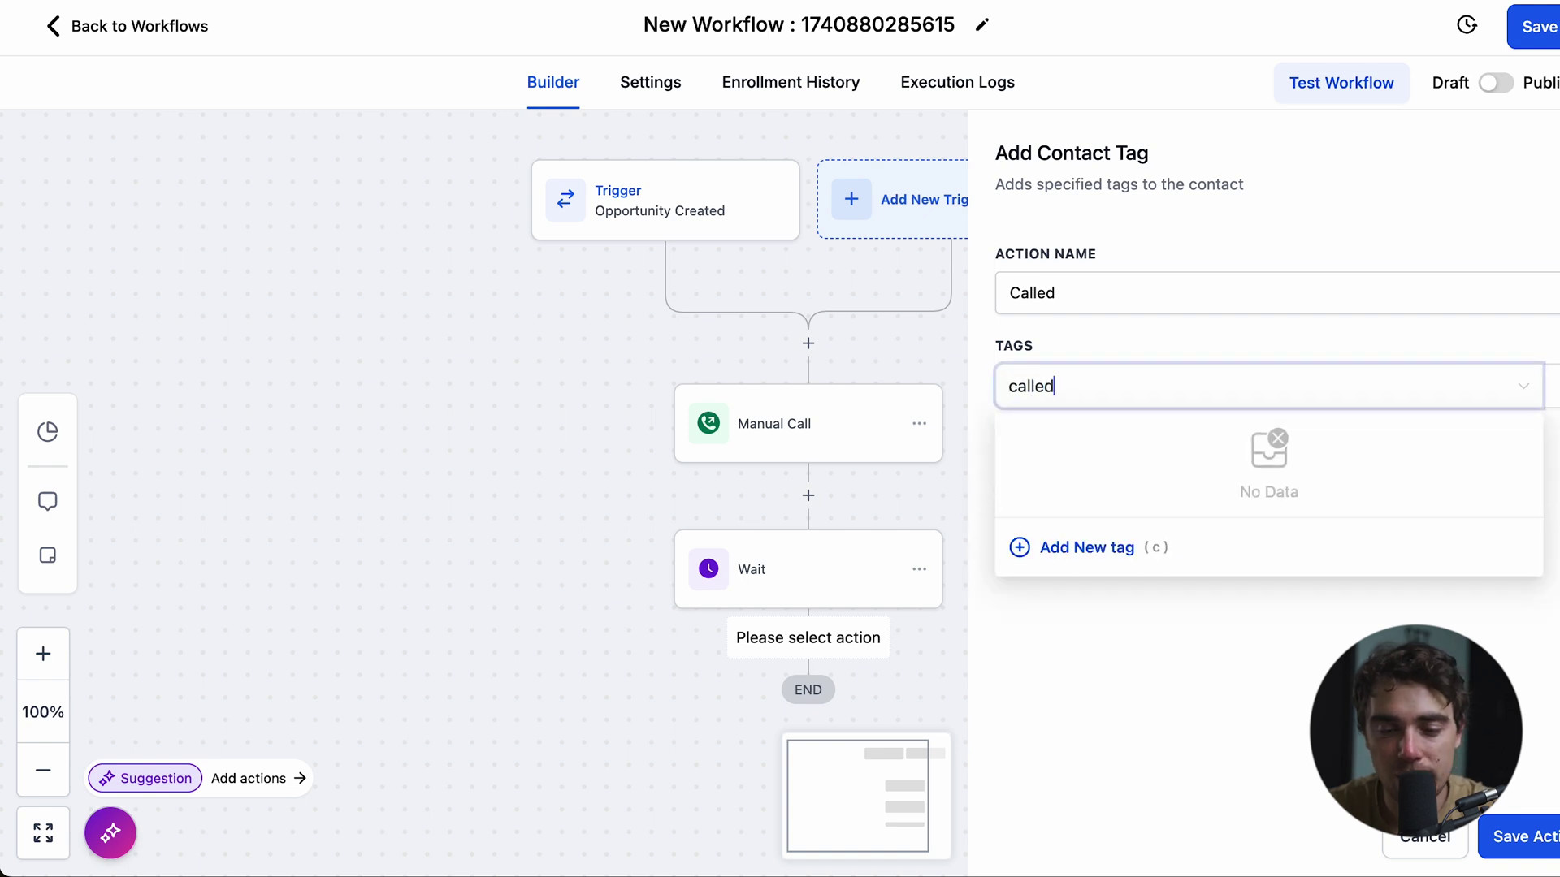
{"action": "left_click", "coordinate": [1056, 545]}
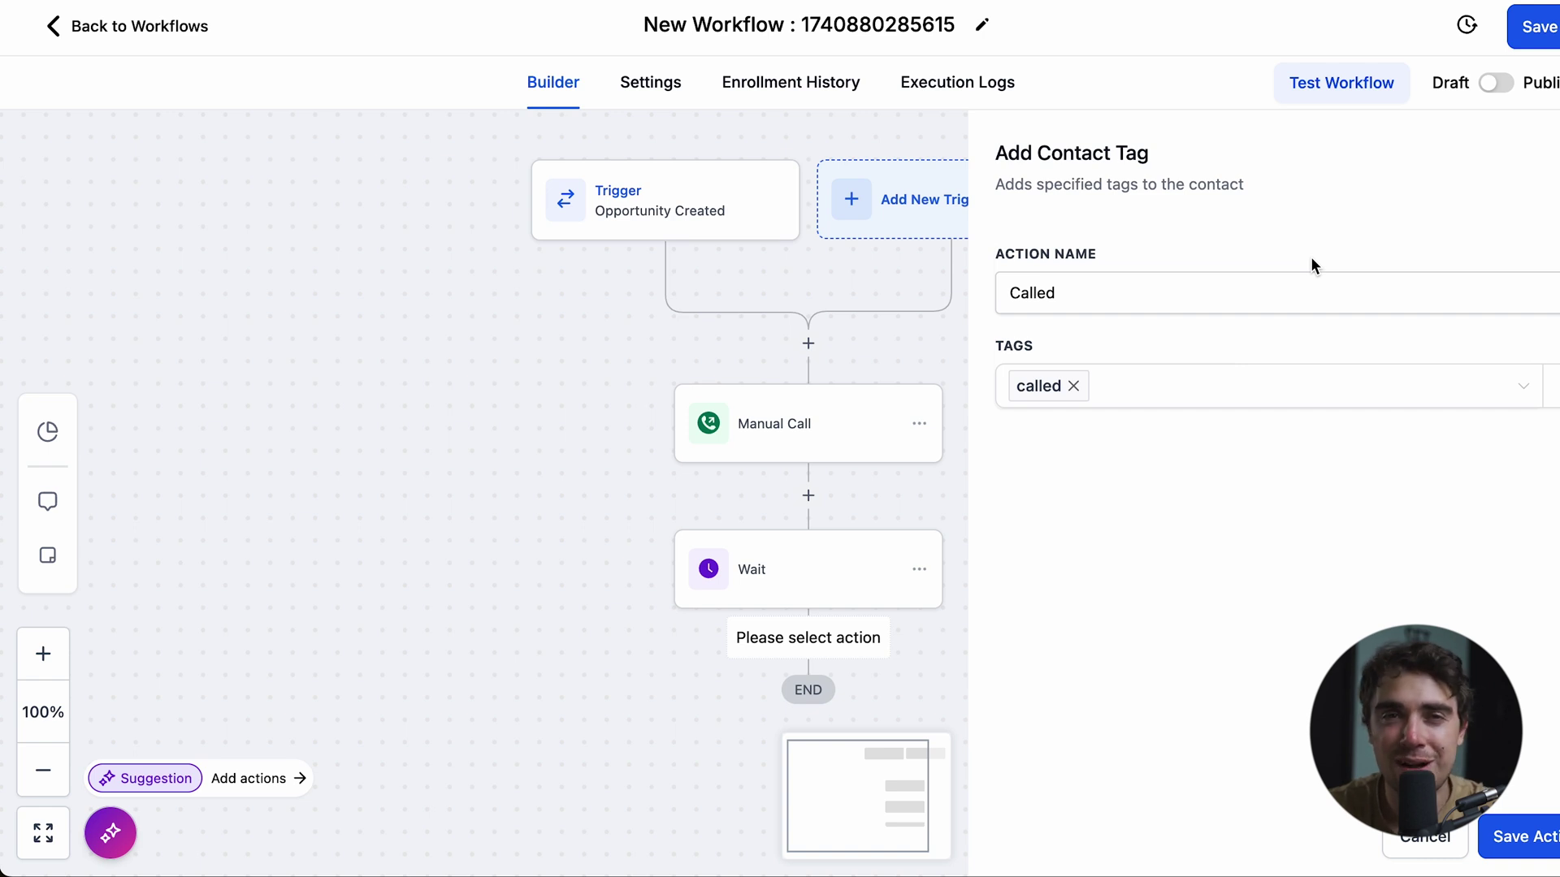
{"action": "left_click", "coordinate": [1527, 835]}
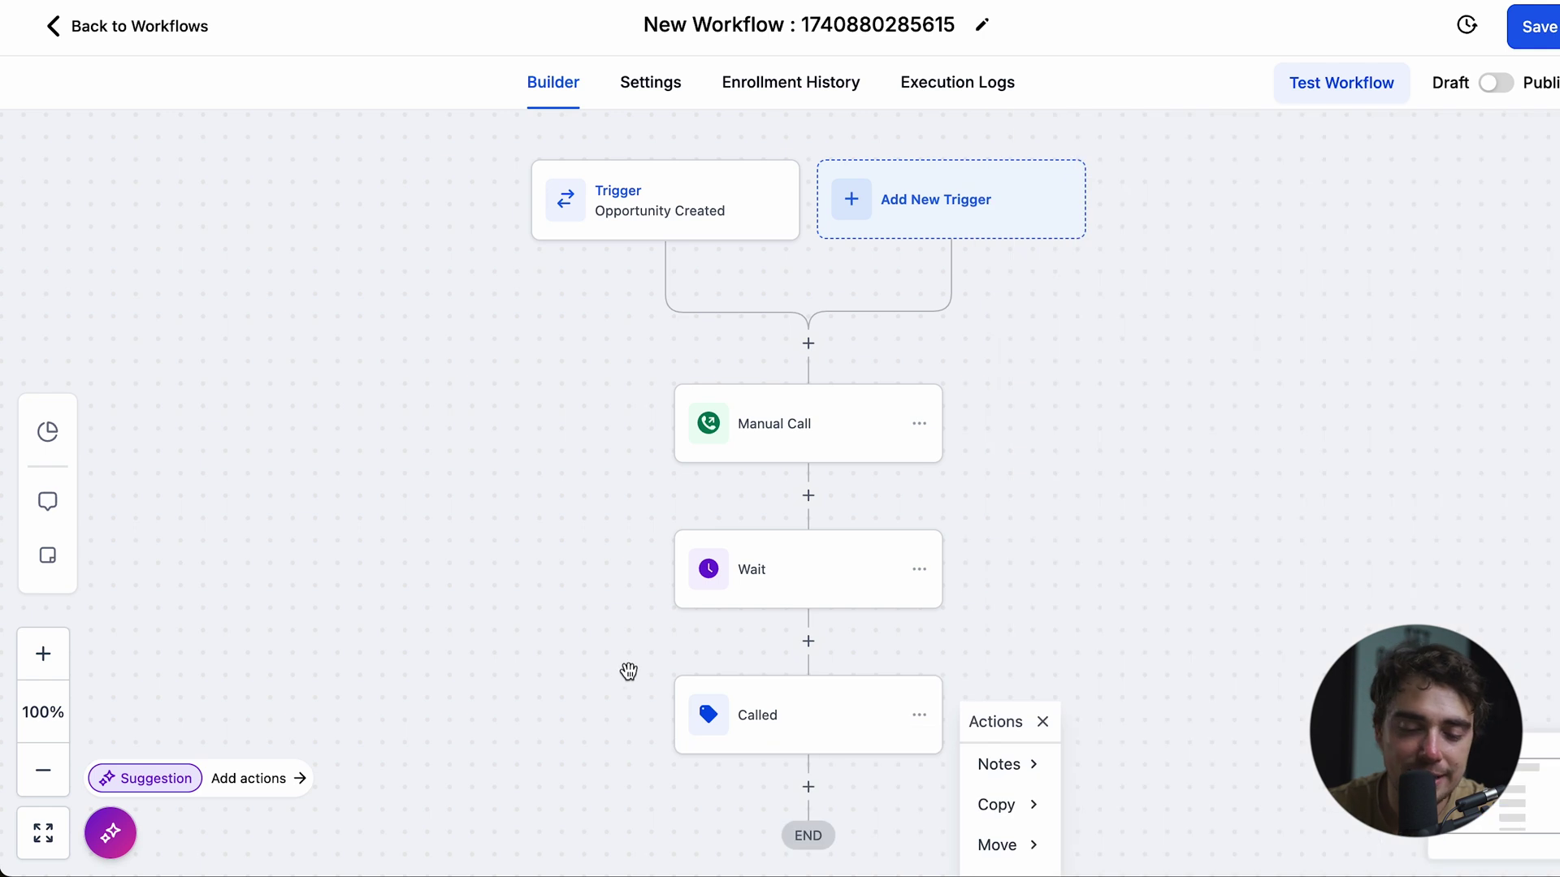
{"action": "scroll", "coordinate": [656, 701], "scroll_direction": "down", "scroll_amount": 1}
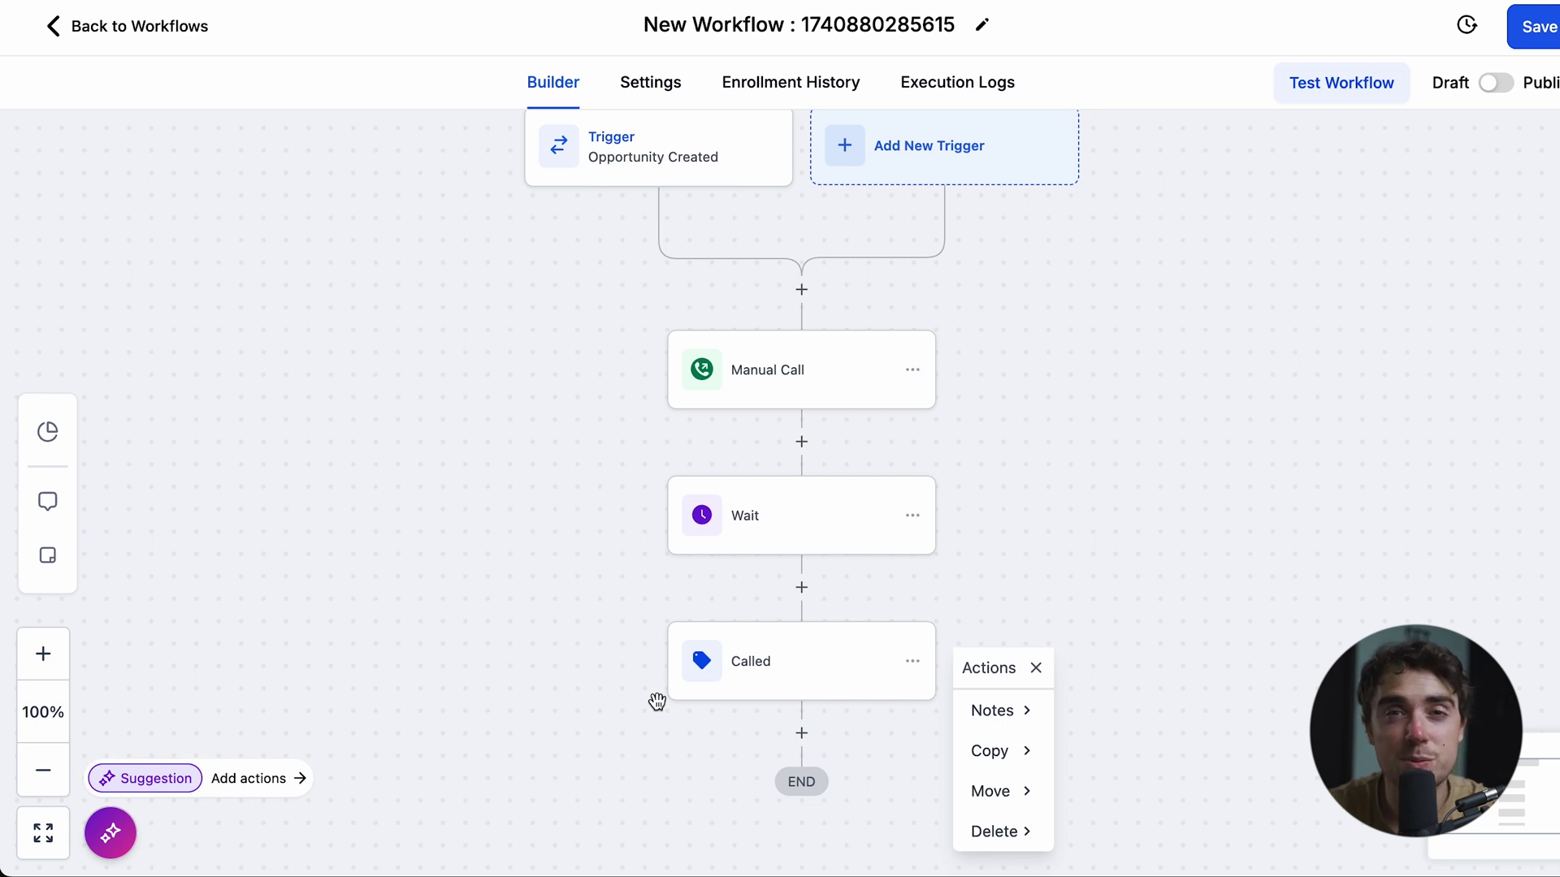
{"action": "left_click", "coordinate": [671, 692]}
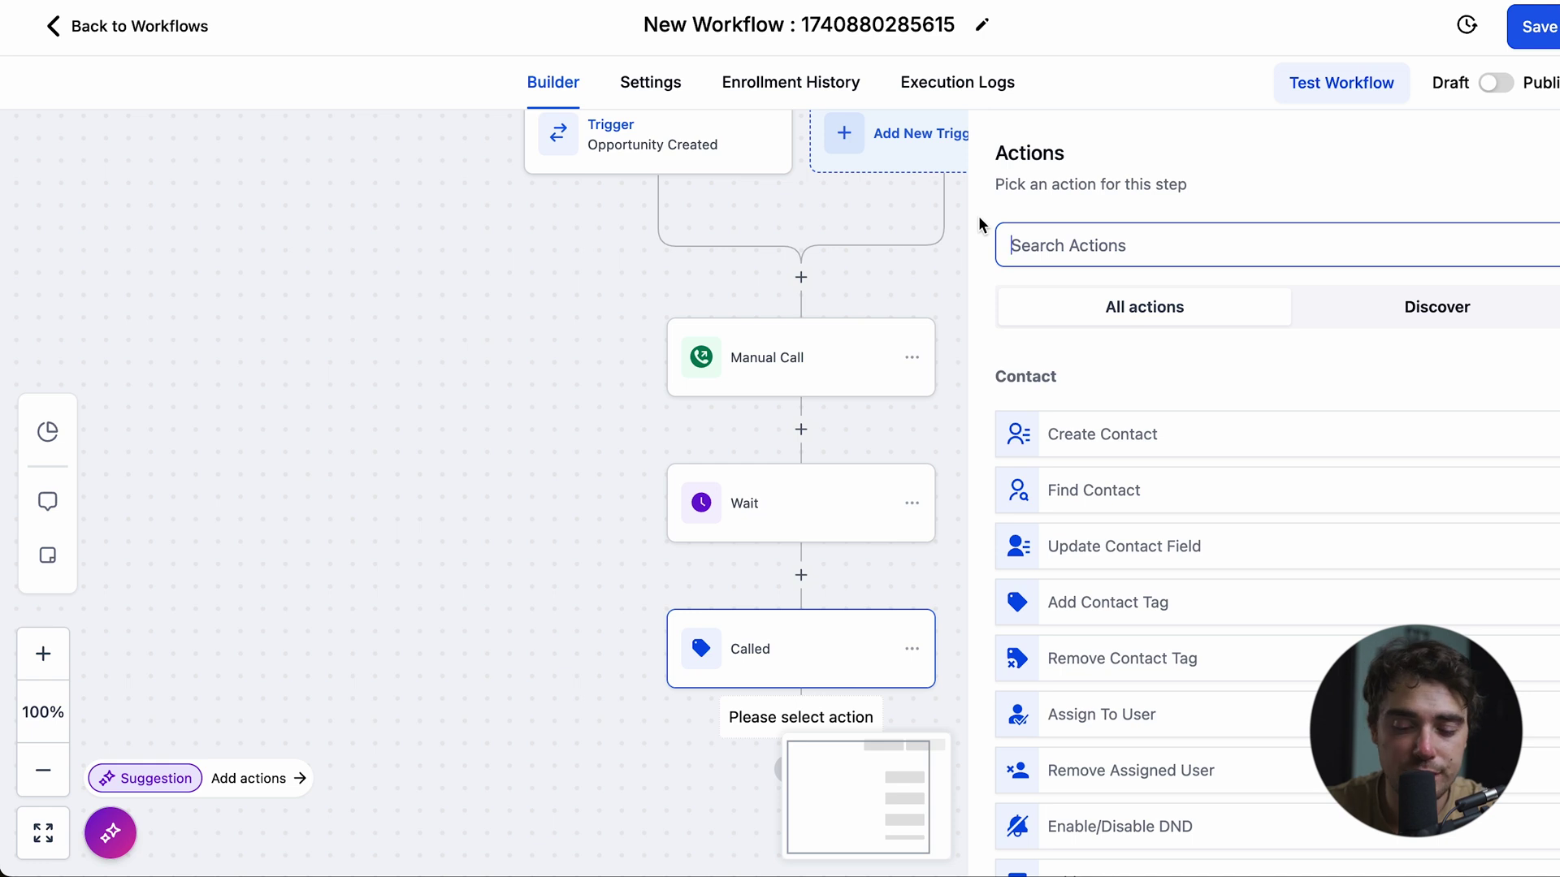
{"action": "type", "text": "opp"}
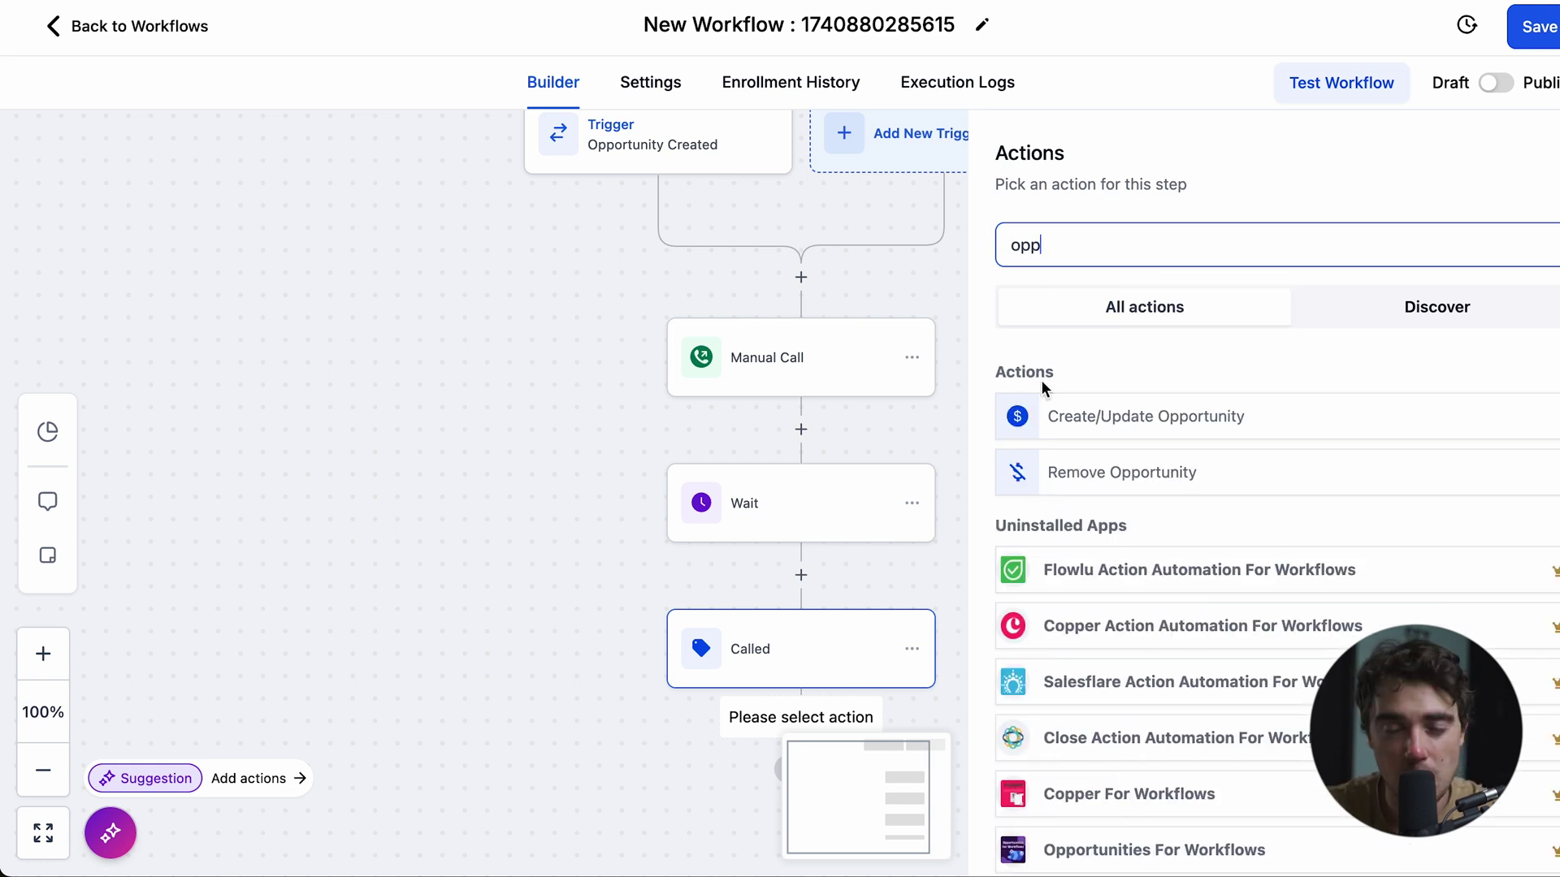
{"action": "left_click", "coordinate": [1081, 412]}
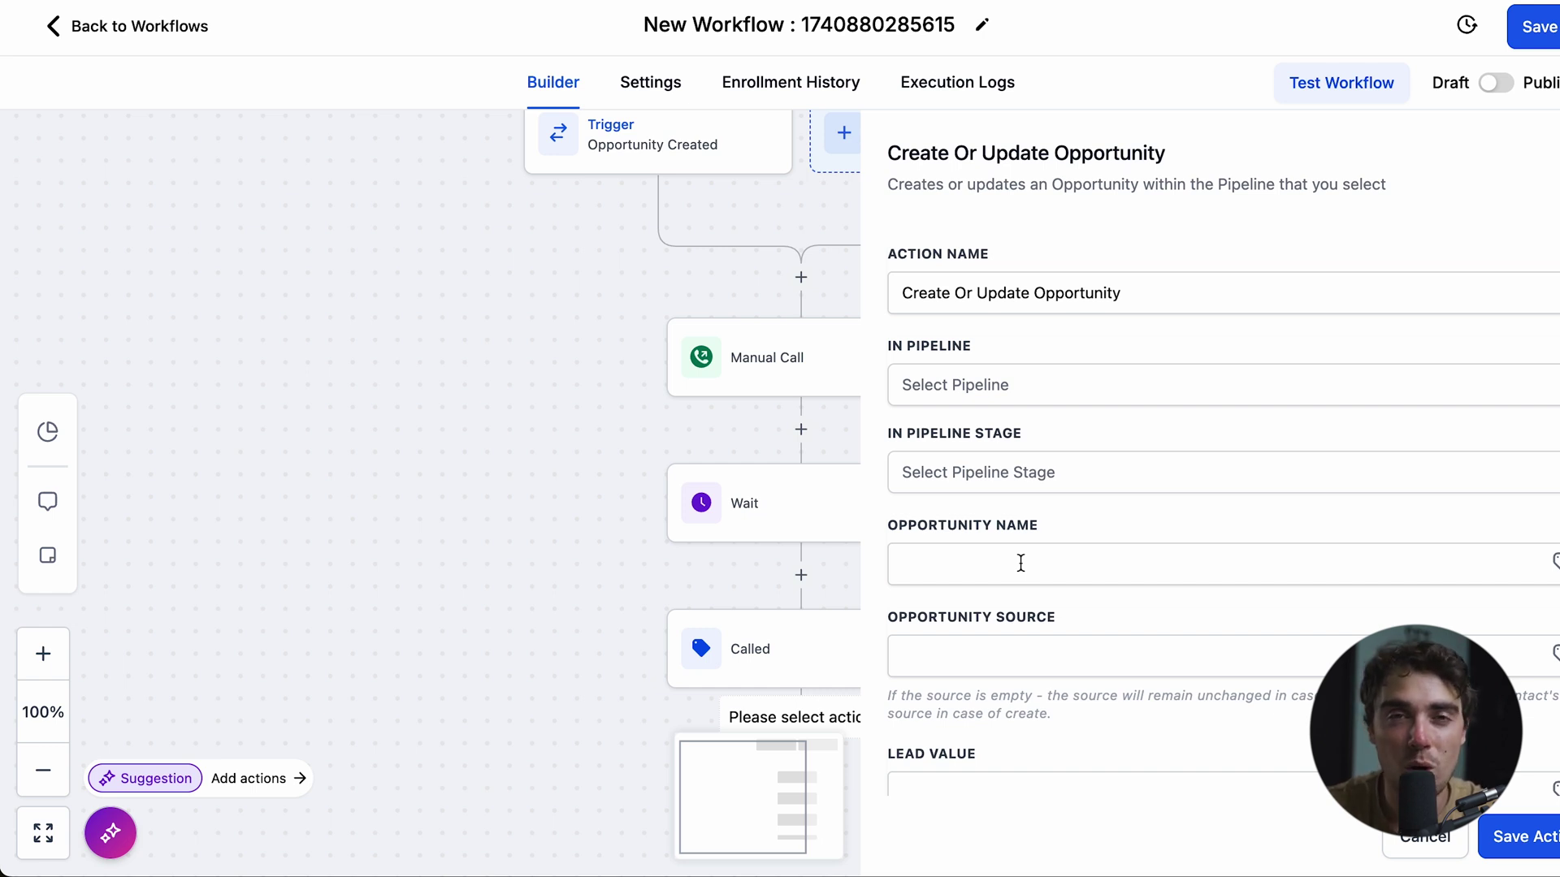
{"action": "key", "text": "Escape"}
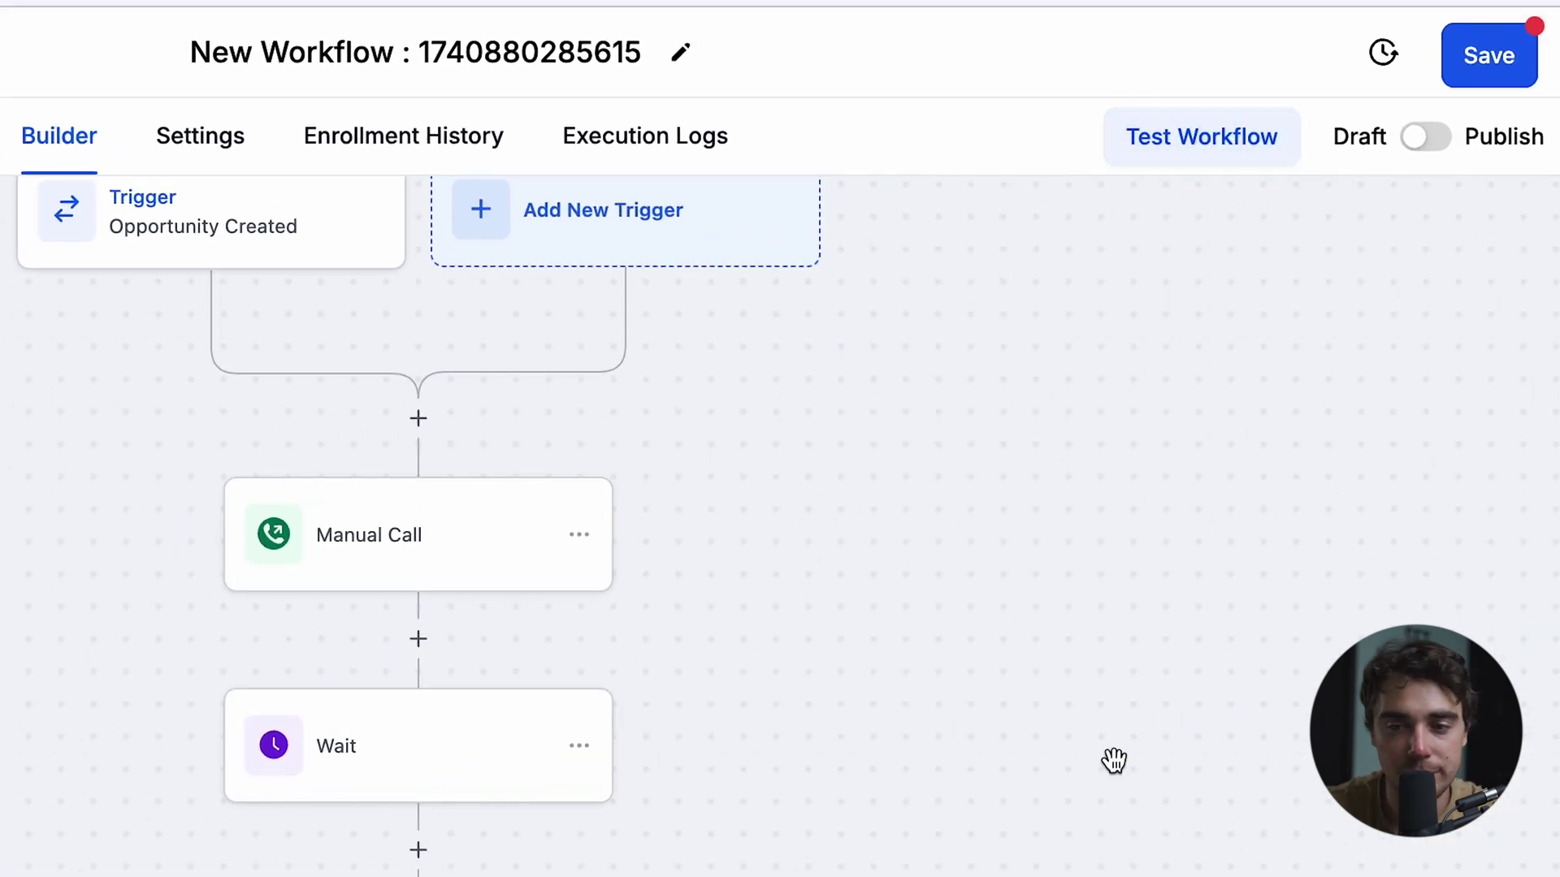
- Publish the Opportunity Created workflow and review it in stats view
{"action": "left_click", "coordinate": [1430, 140]}
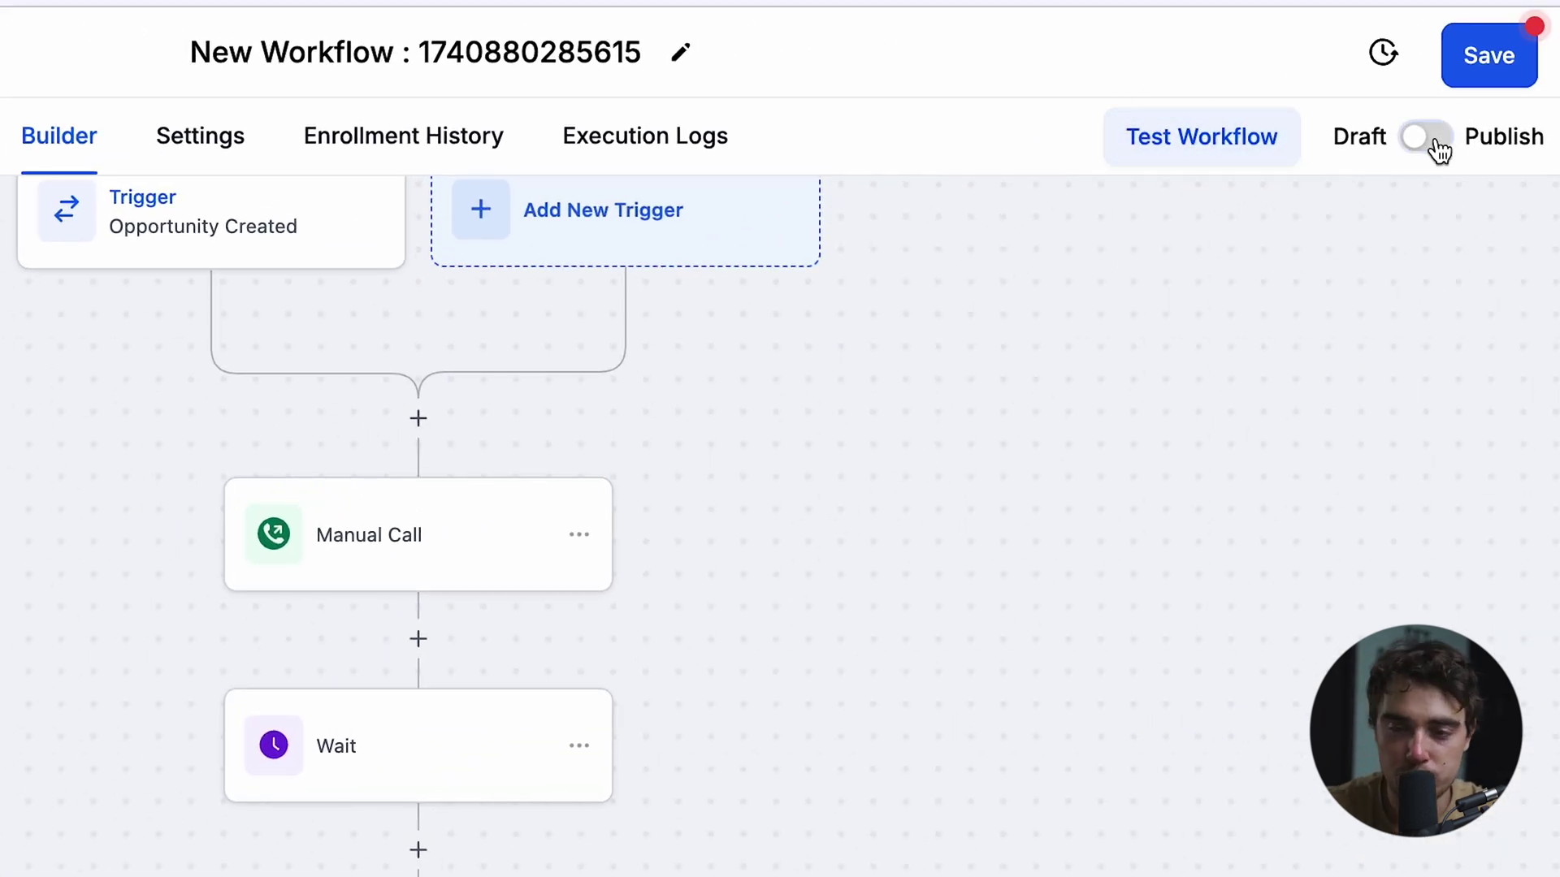
{"action": "left_click", "coordinate": [1497, 72]}
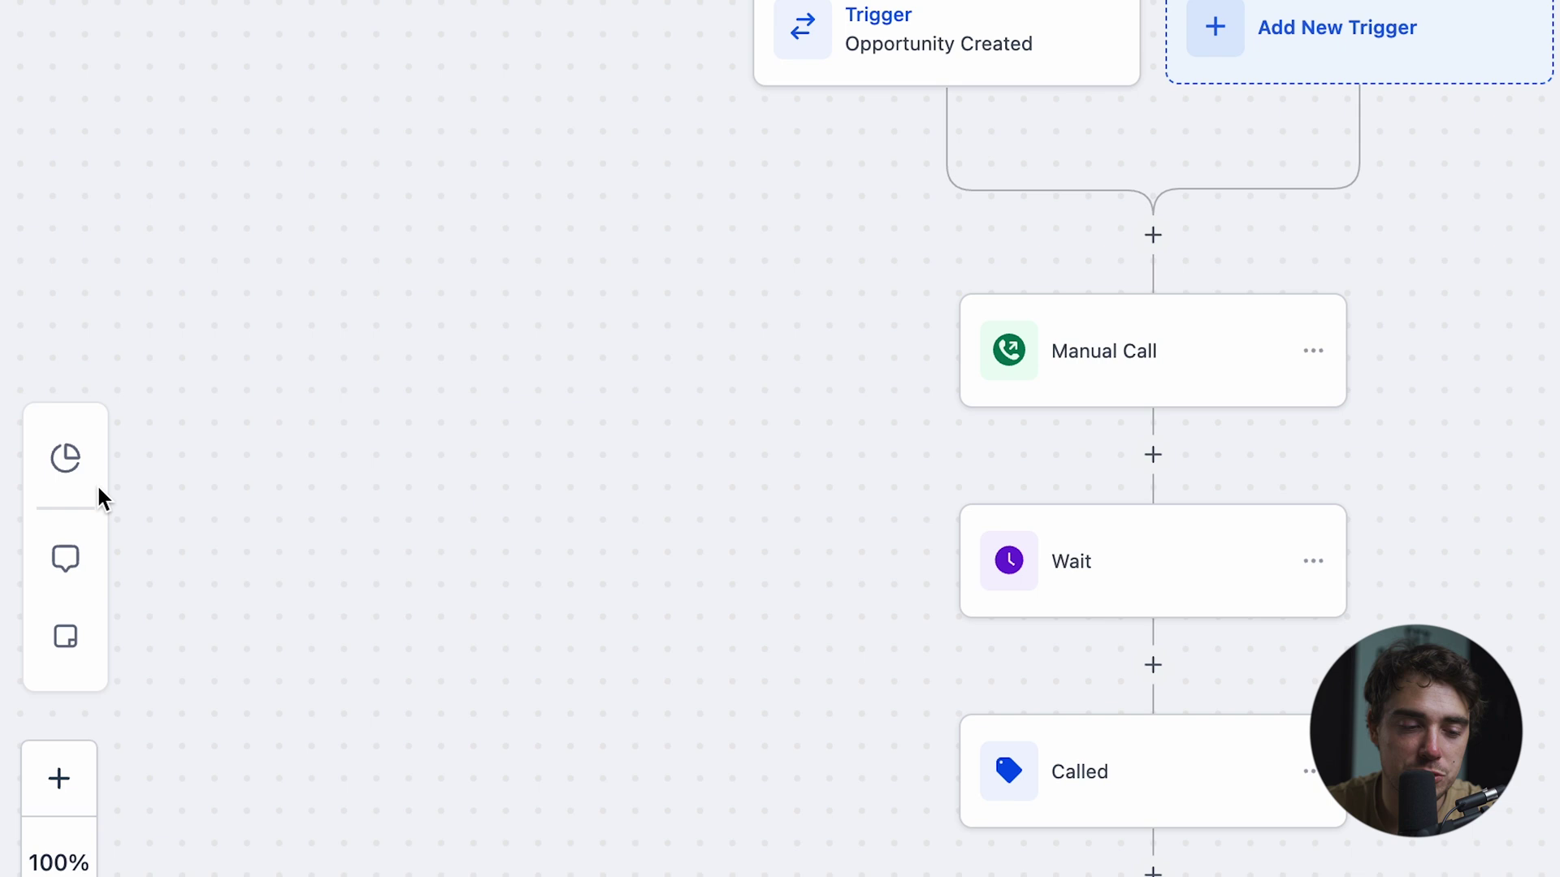
{"action": "left_click", "coordinate": [58, 465]}
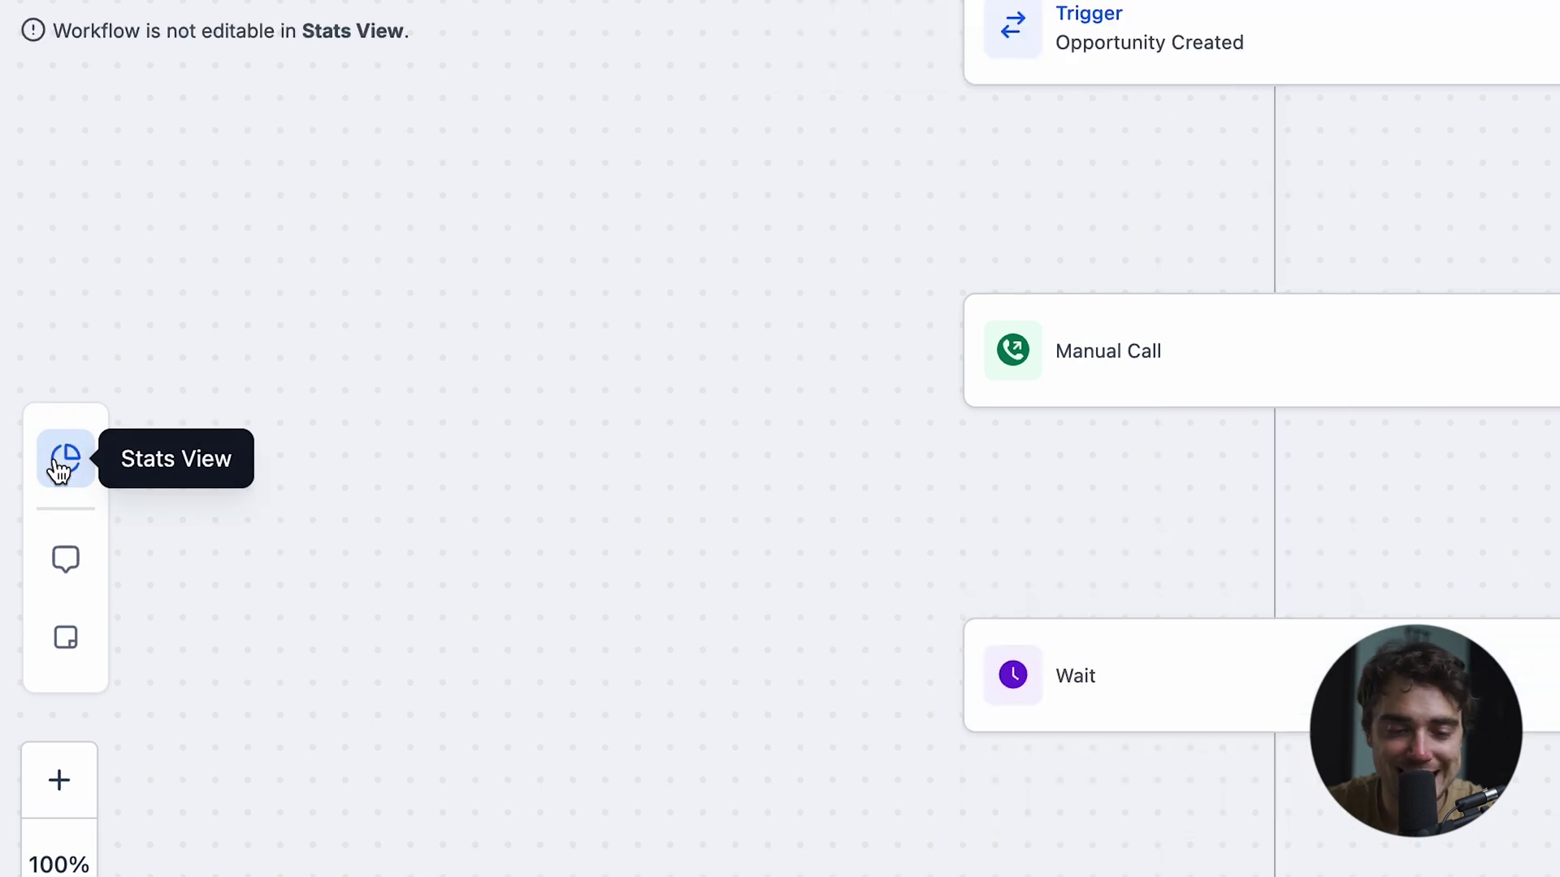
{"action": "scroll", "coordinate": [683, 597], "scroll_direction": "down", "scroll_amount": 2}
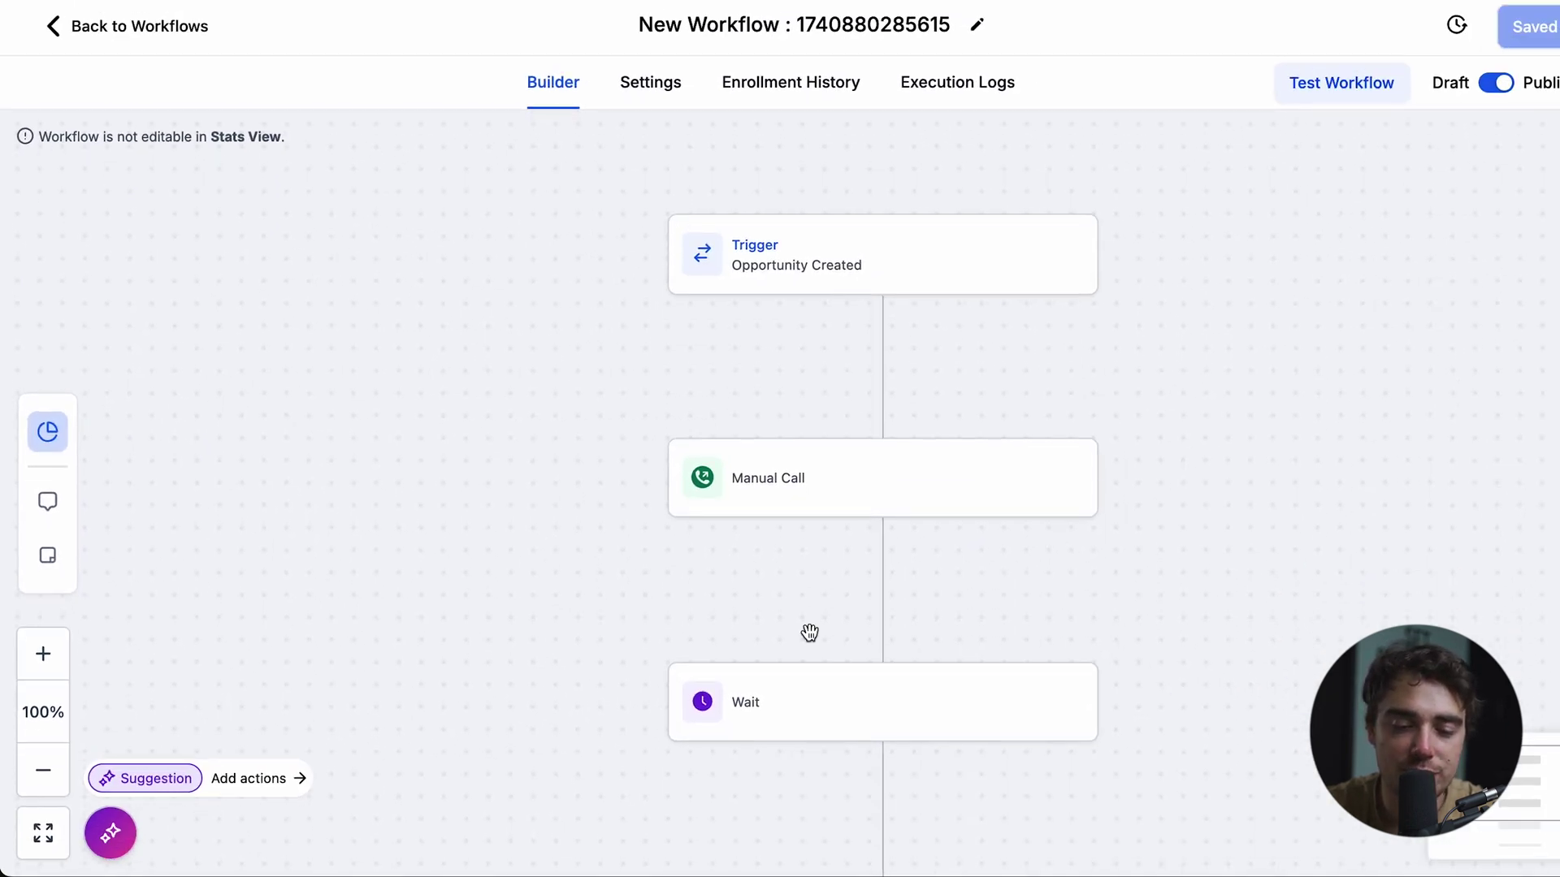
{"action": "scroll", "coordinate": [806, 347], "scroll_direction": "down", "scroll_amount": 5}
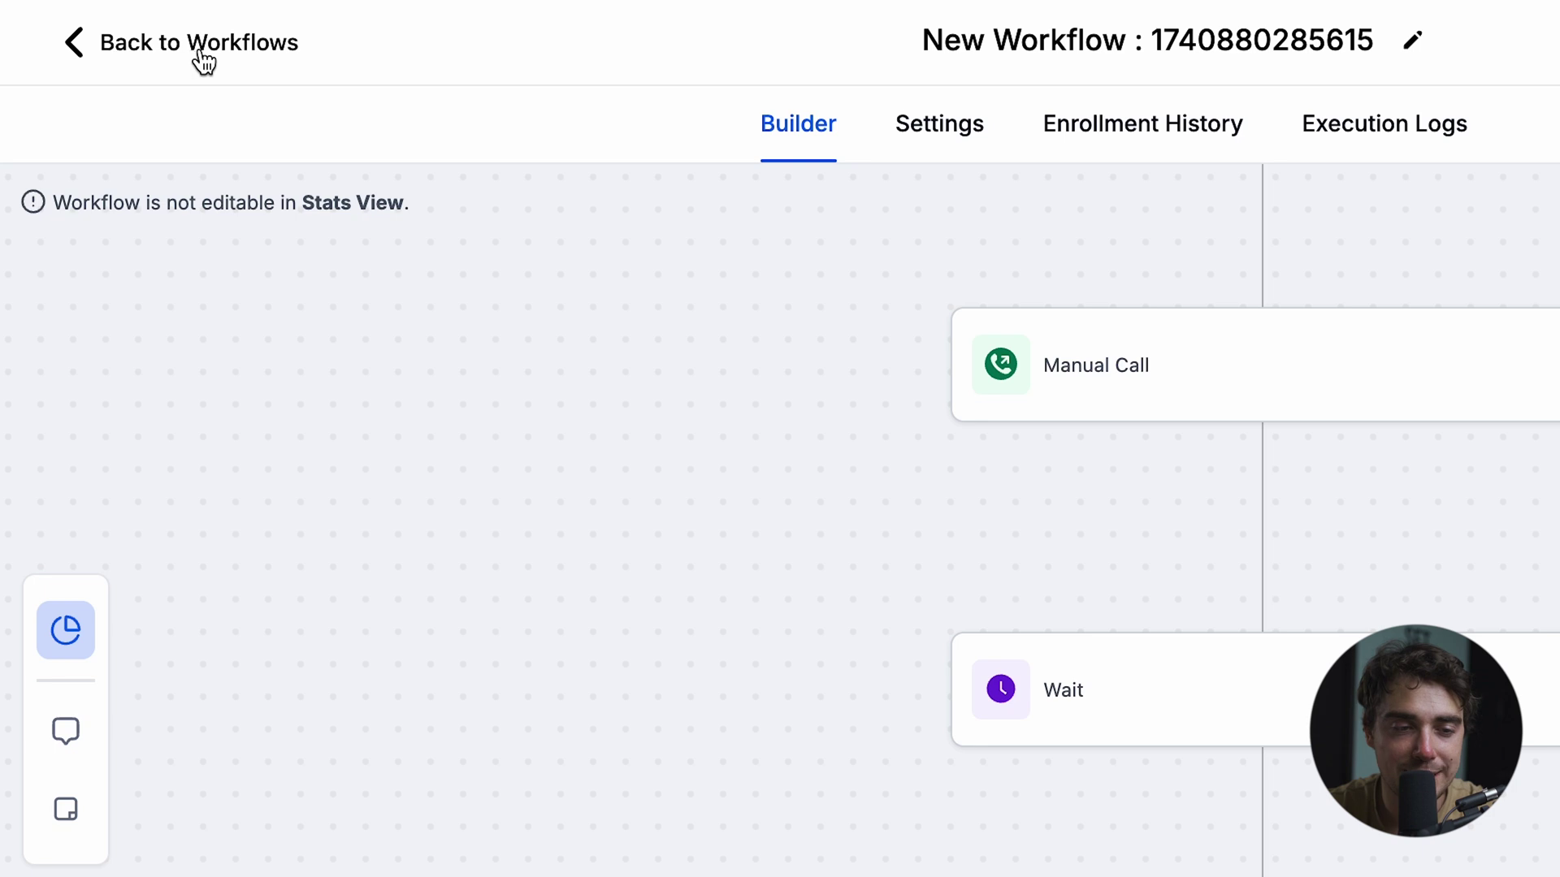
{"action": "left_click", "coordinate": [131, 29]}
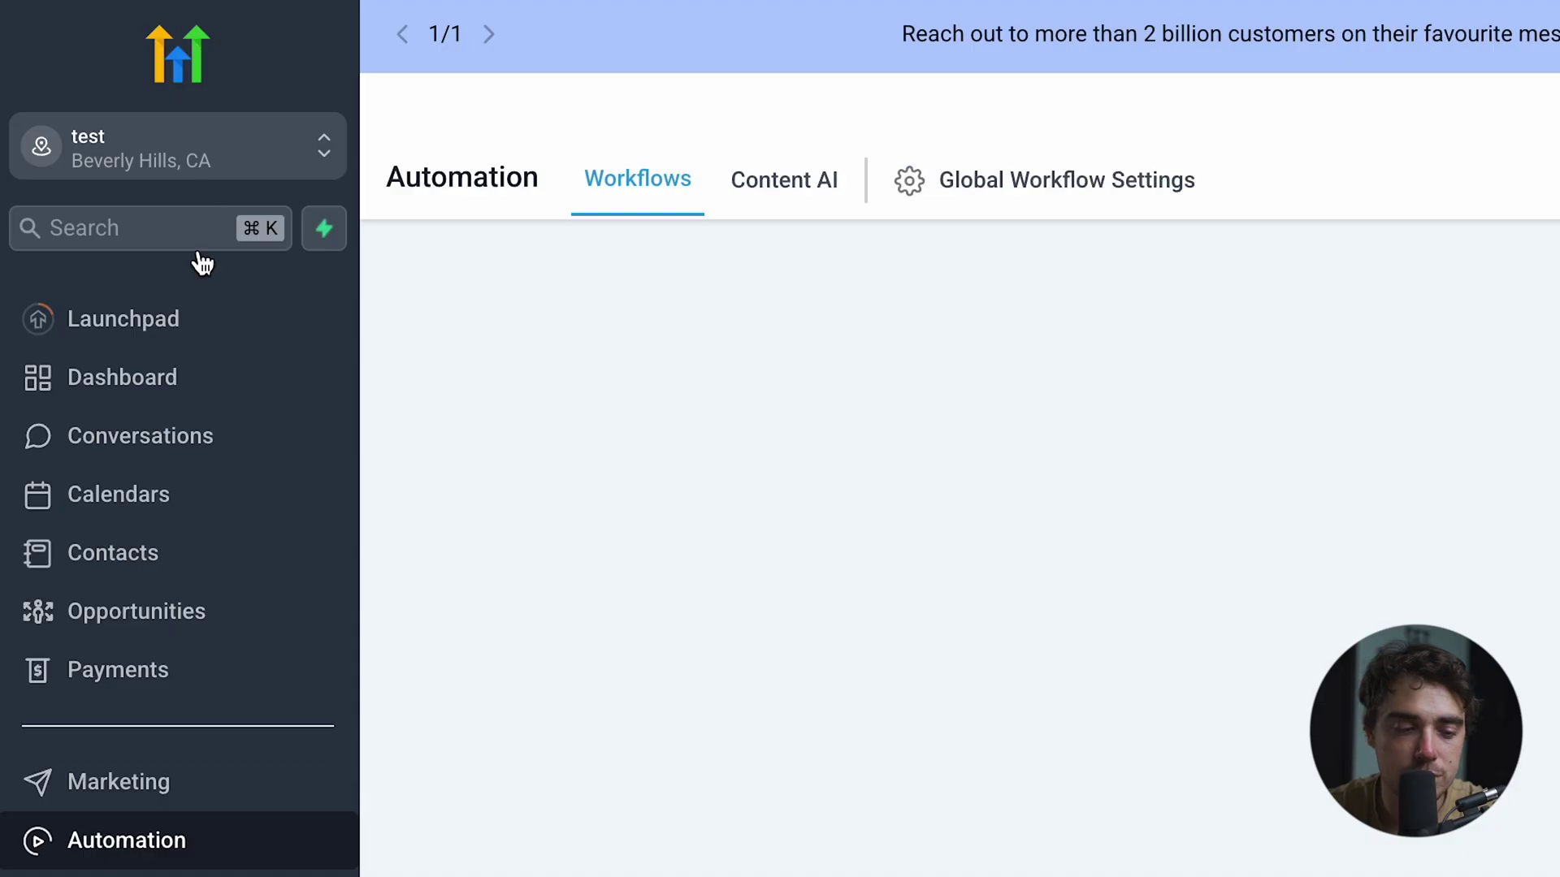
- Open the free trial form and enter company name 'Test' plus autofilled contact details
{"action": "left_click", "coordinate": [78, 827]}
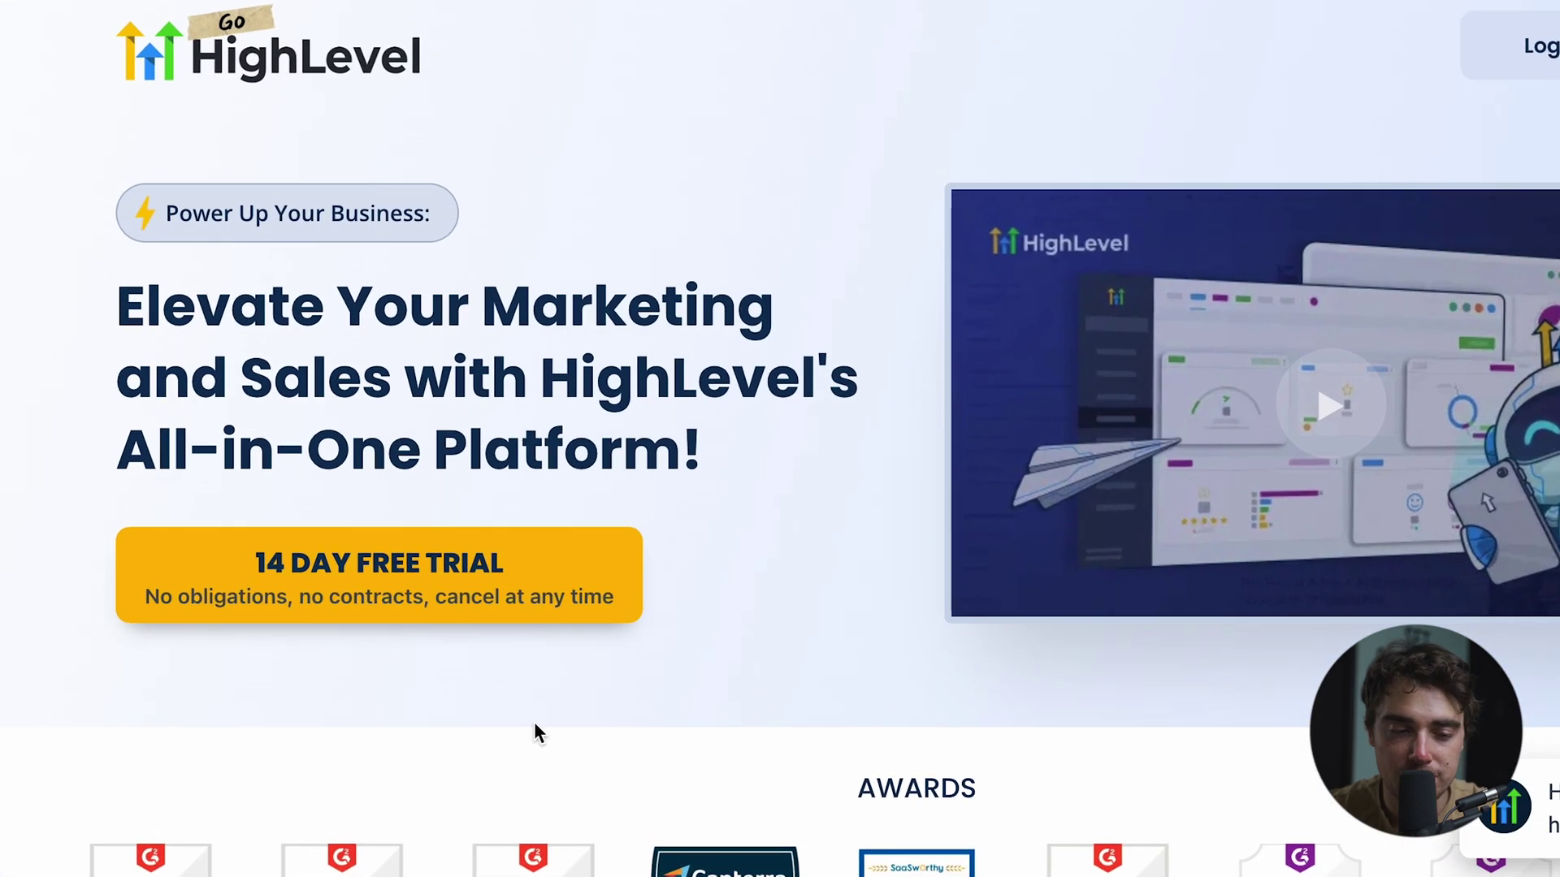
{"action": "left_click", "coordinate": [383, 525]}
{"action": "left_click", "coordinate": [571, 292]}
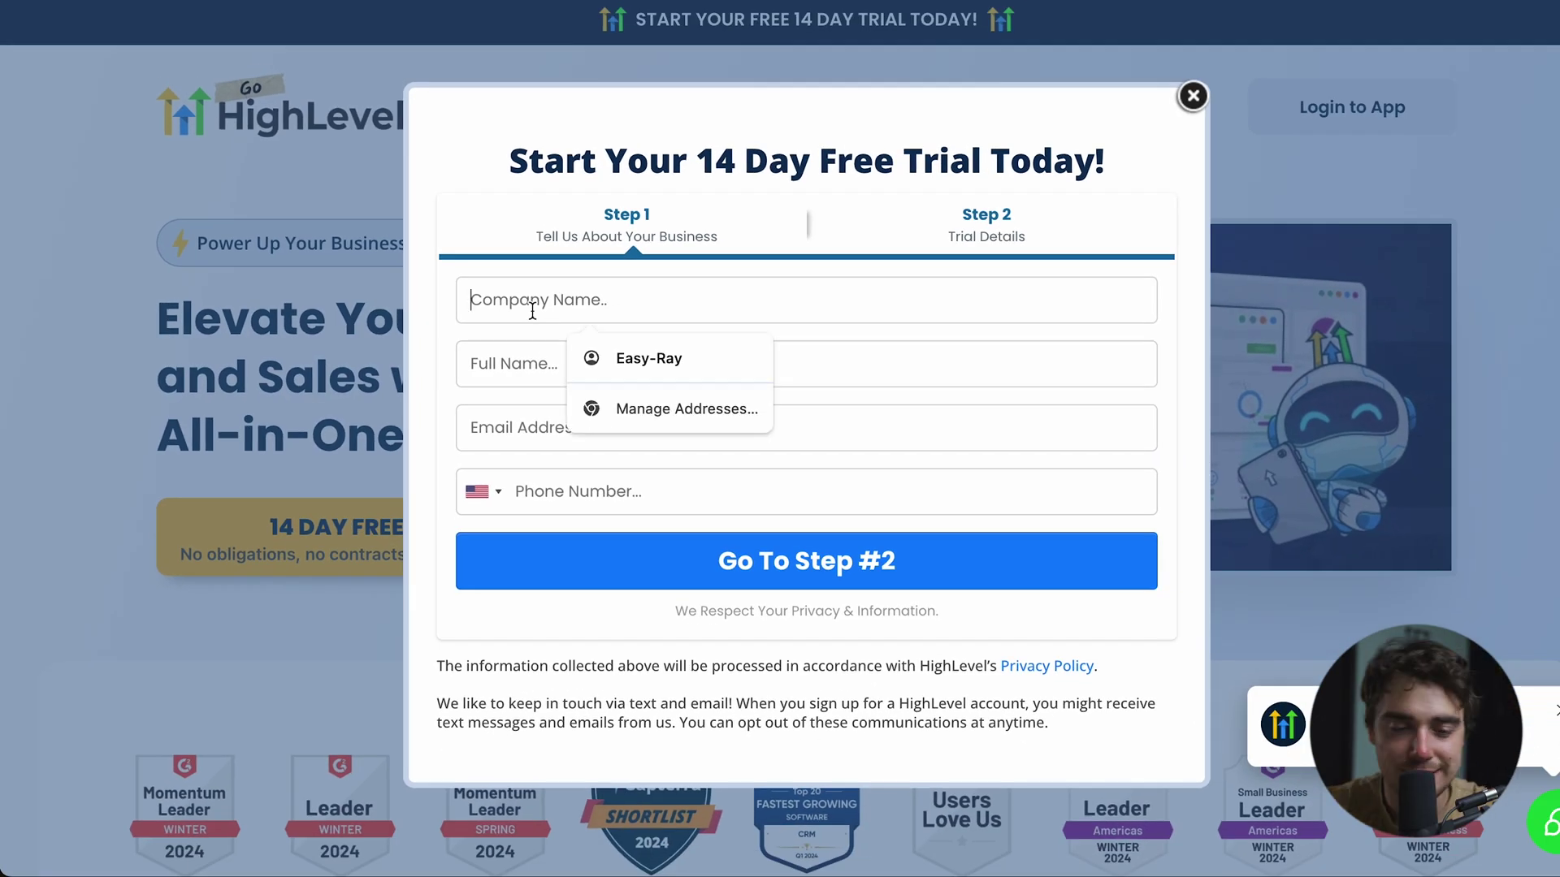
{"action": "type", "text": "Test"}
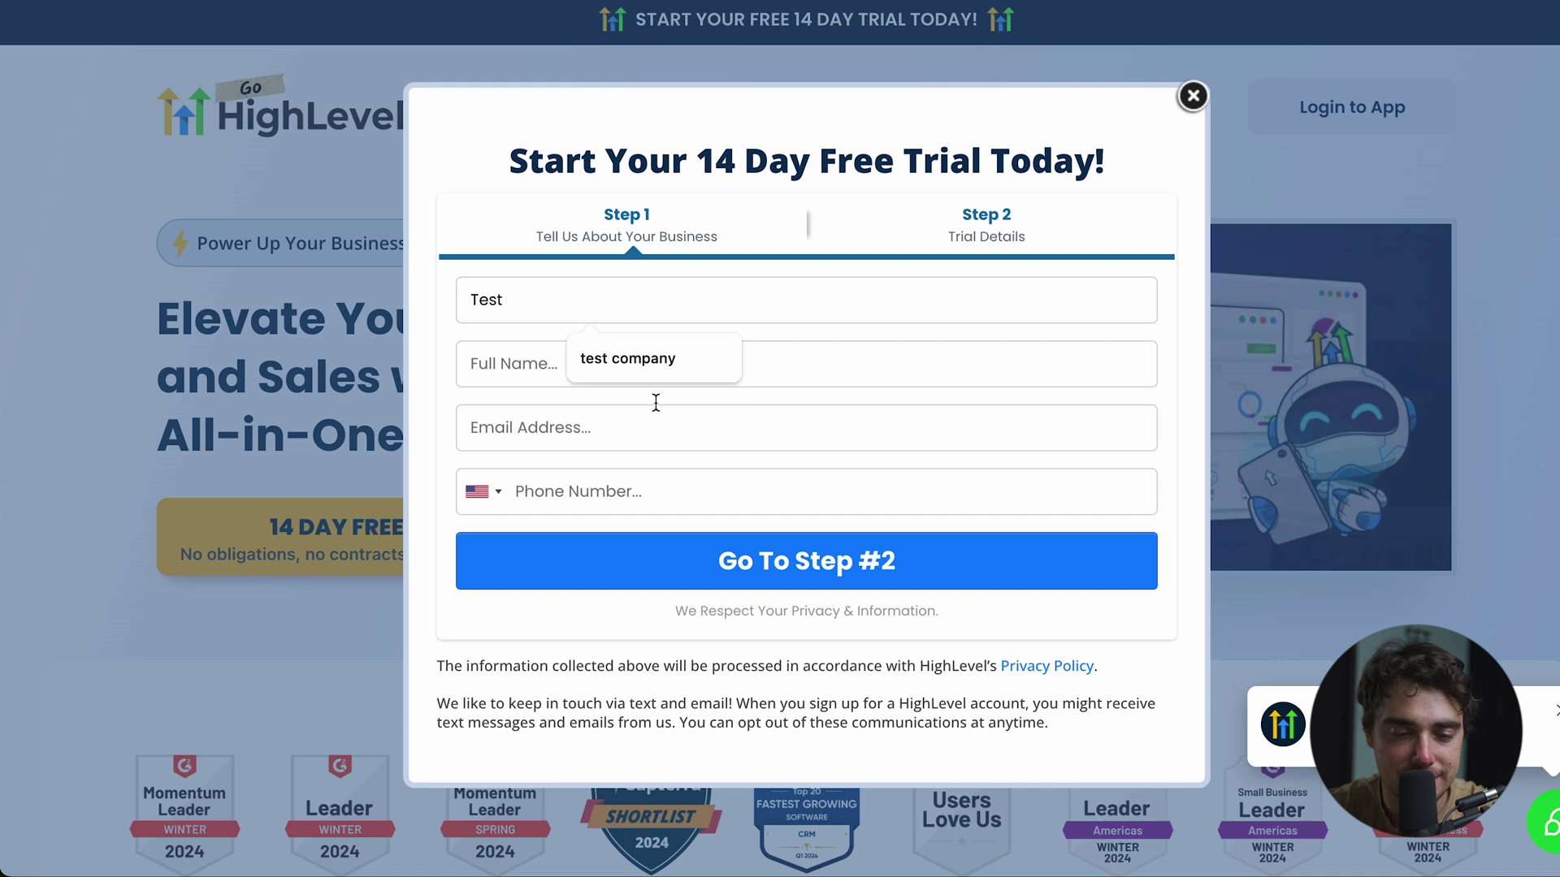
{"action": "left_click", "coordinate": [620, 358]}
{"action": "left_click", "coordinate": [621, 367]}
{"action": "left_click", "coordinate": [624, 411]}
{"action": "left_click", "coordinate": [623, 408]}
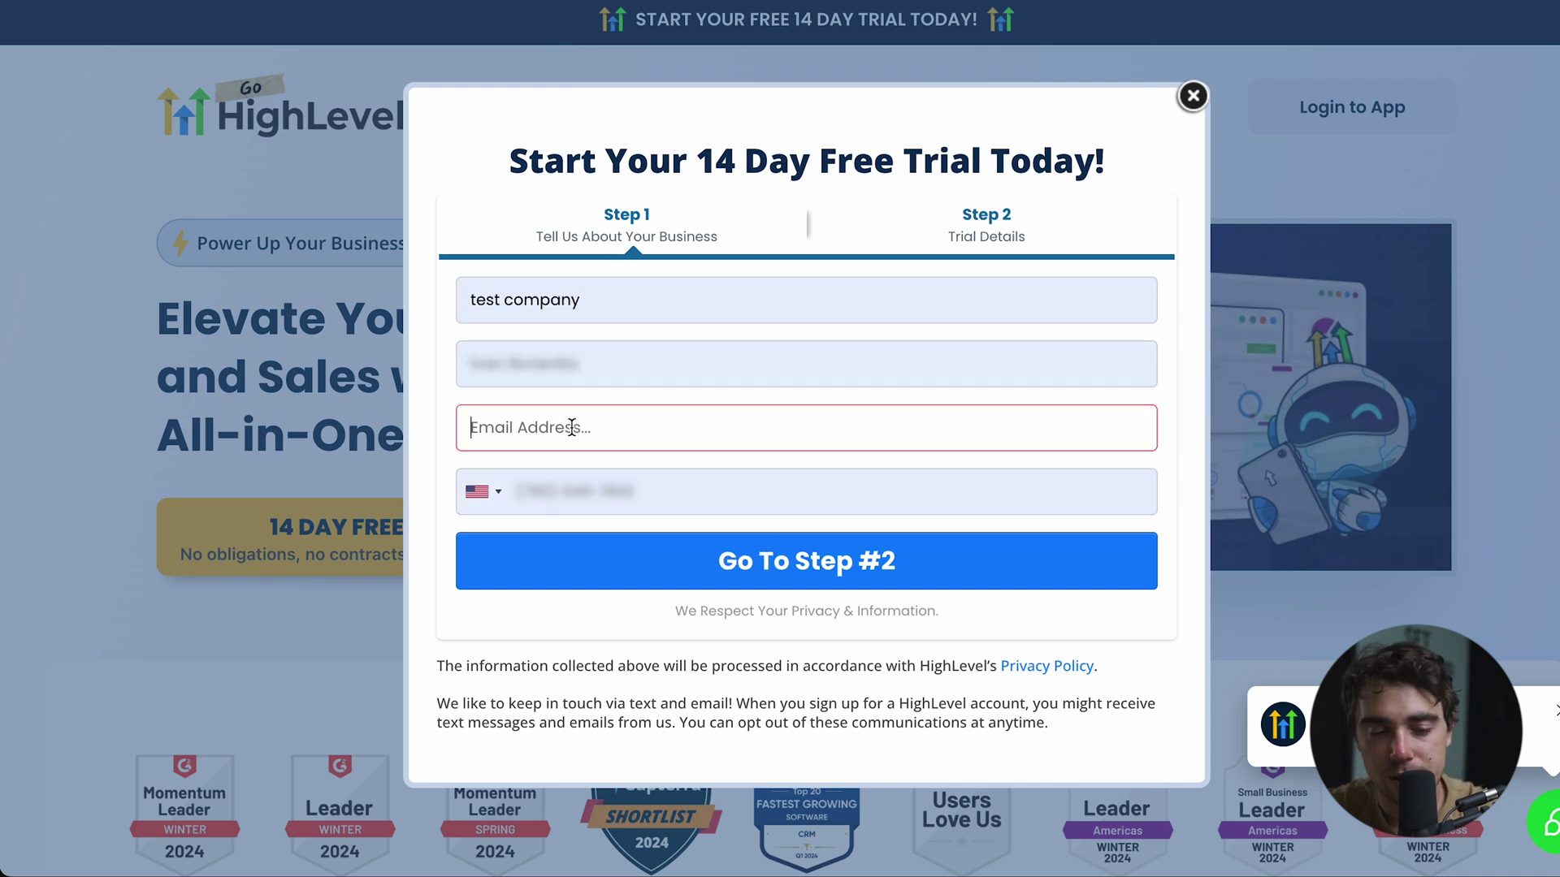
- On Step 2, keep the $97 Starter Plan and accept the no-fees agreement
{"action": "left_click", "coordinate": [686, 561]}
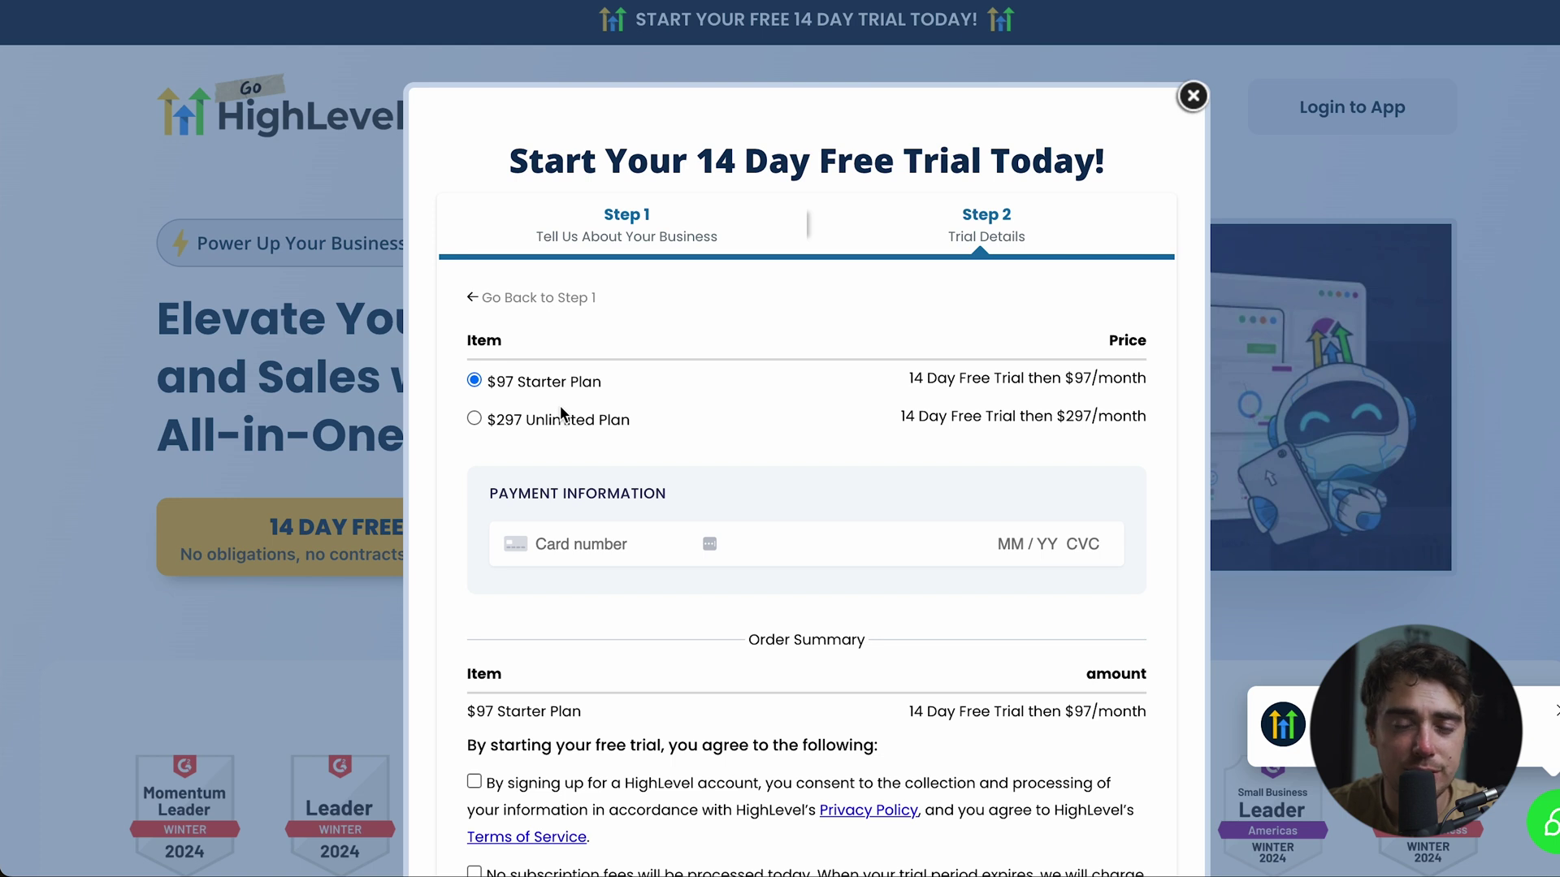
{"action": "triple_click", "coordinate": [533, 392]}
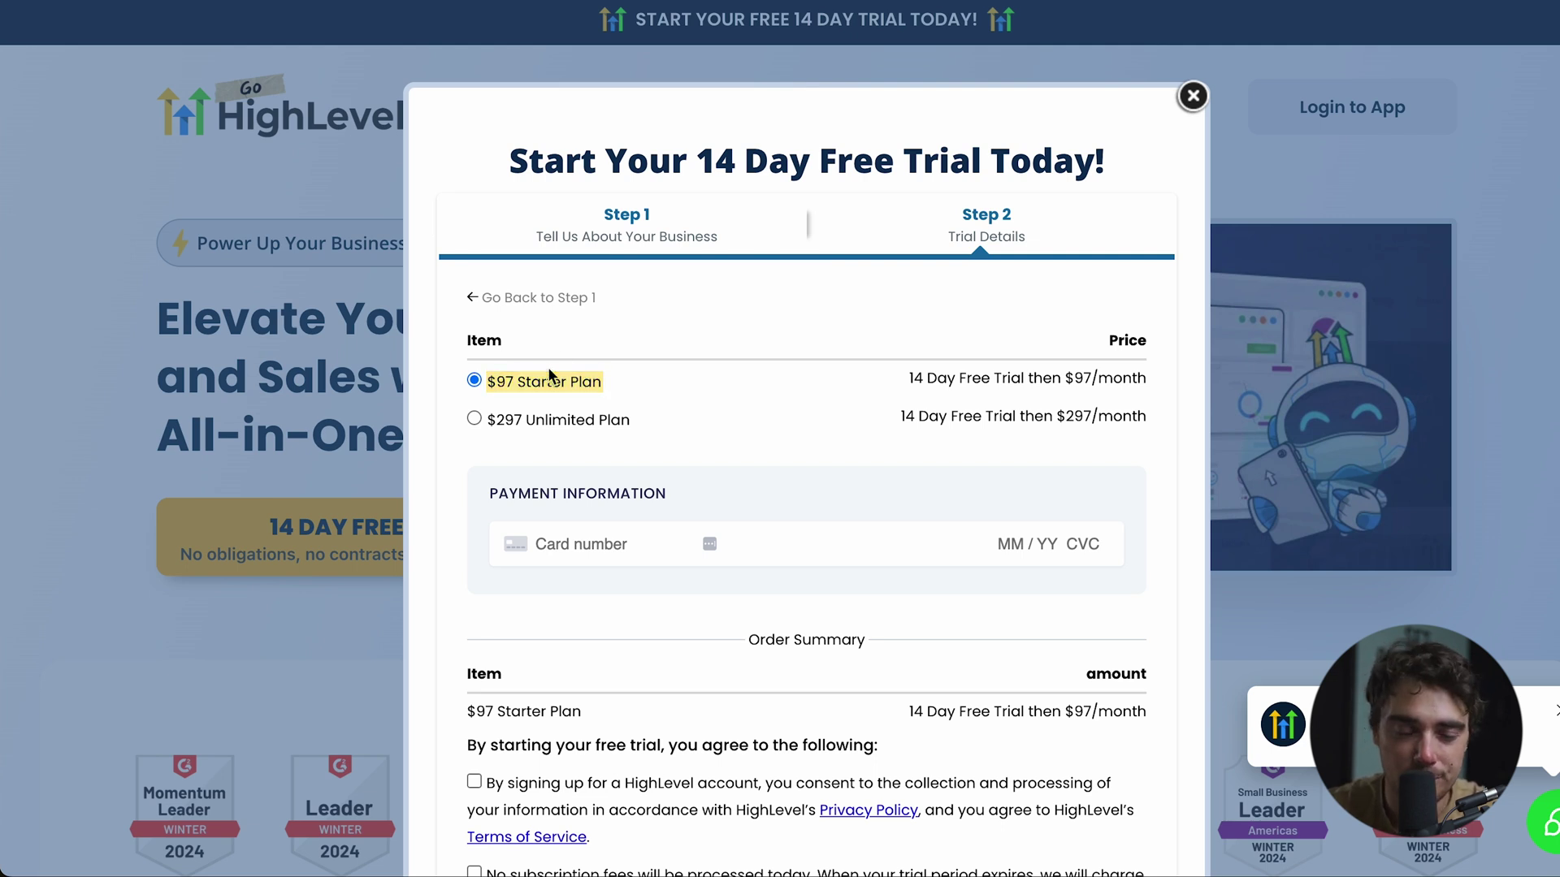
{"action": "scroll", "coordinate": [548, 367], "scroll_direction": "down", "scroll_amount": 3}
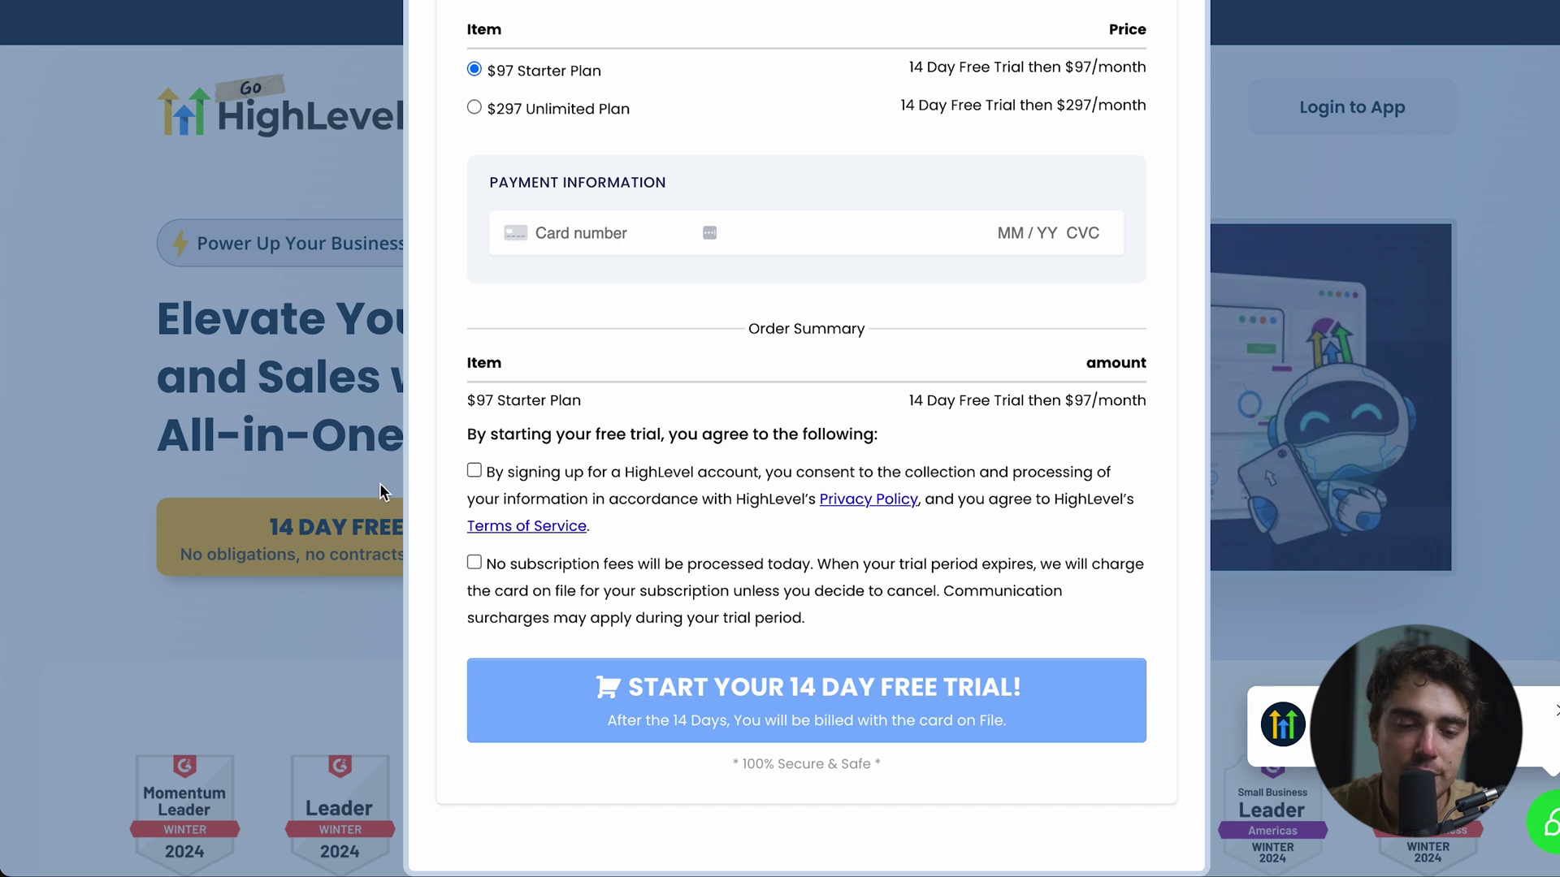
{"action": "left_click", "coordinate": [475, 562]}
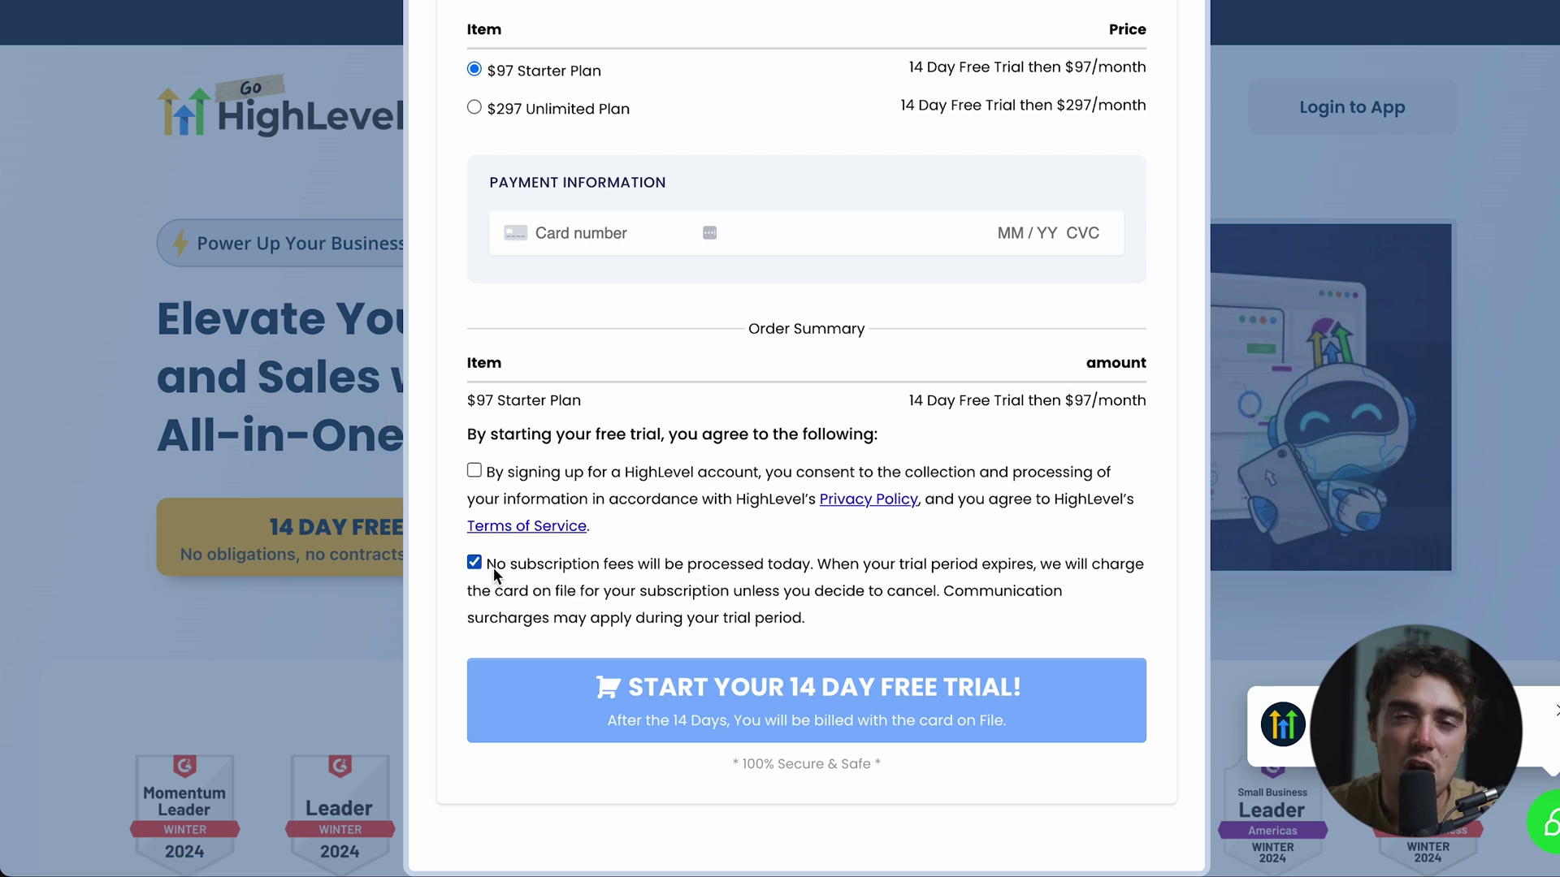